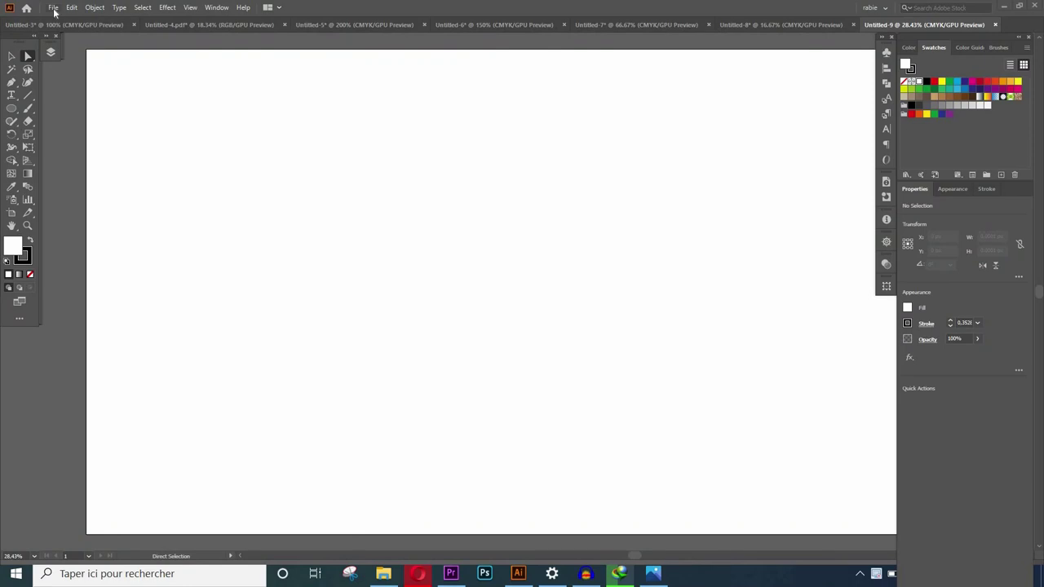
# Place the bearded man photo from the N folder and enlarge it to about 1112 × 1237 px
pyautogui.click(53, 9)
pyautogui.click(125, 200)
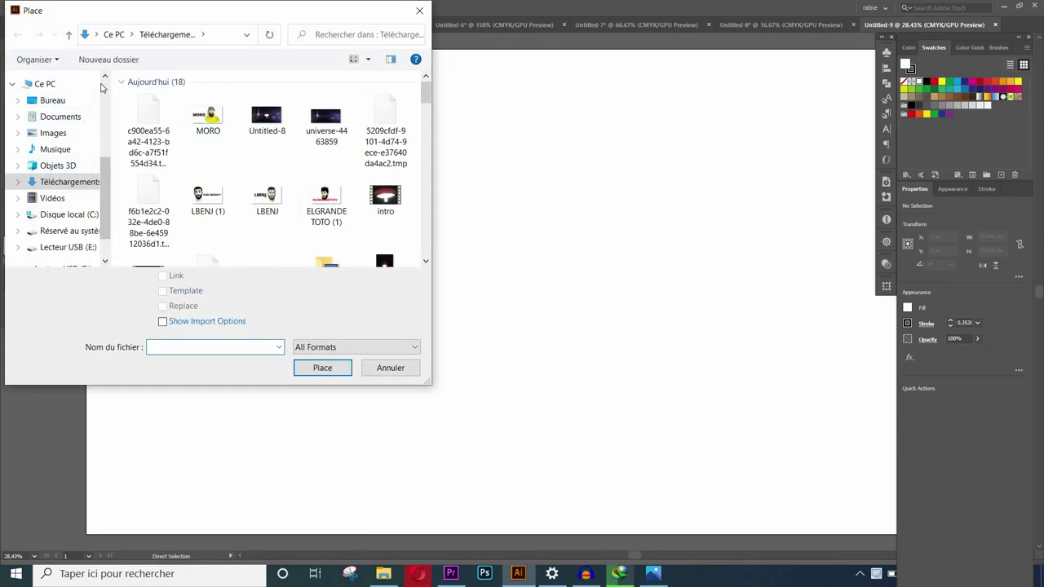
pyautogui.scroll(5, 57, 163)
pyautogui.click(42, 203)
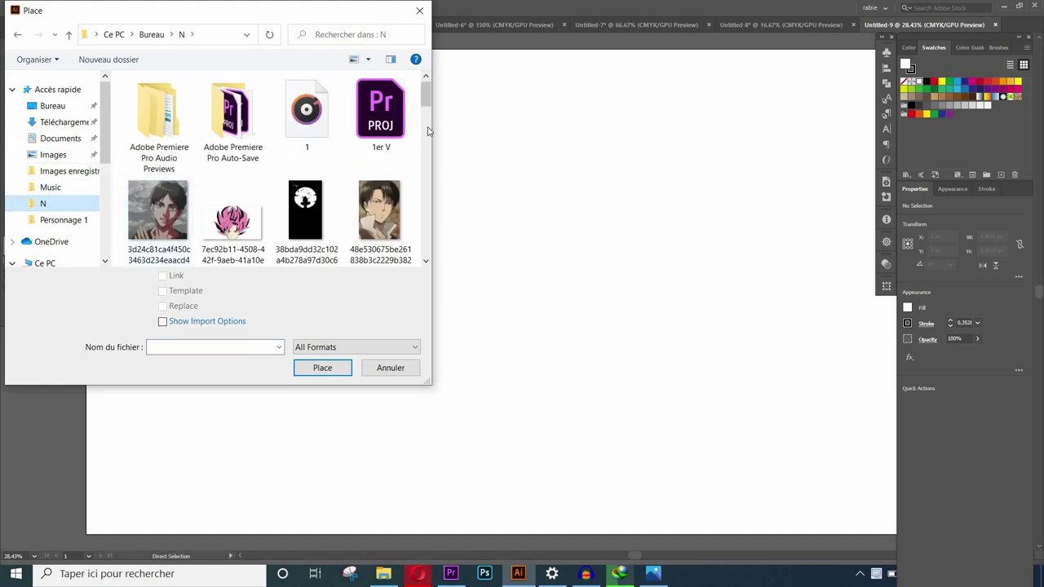
pyautogui.scroll(-5, 277, 171)
pyautogui.scroll(2, 277, 171)
pyautogui.doubleClick(233, 147)
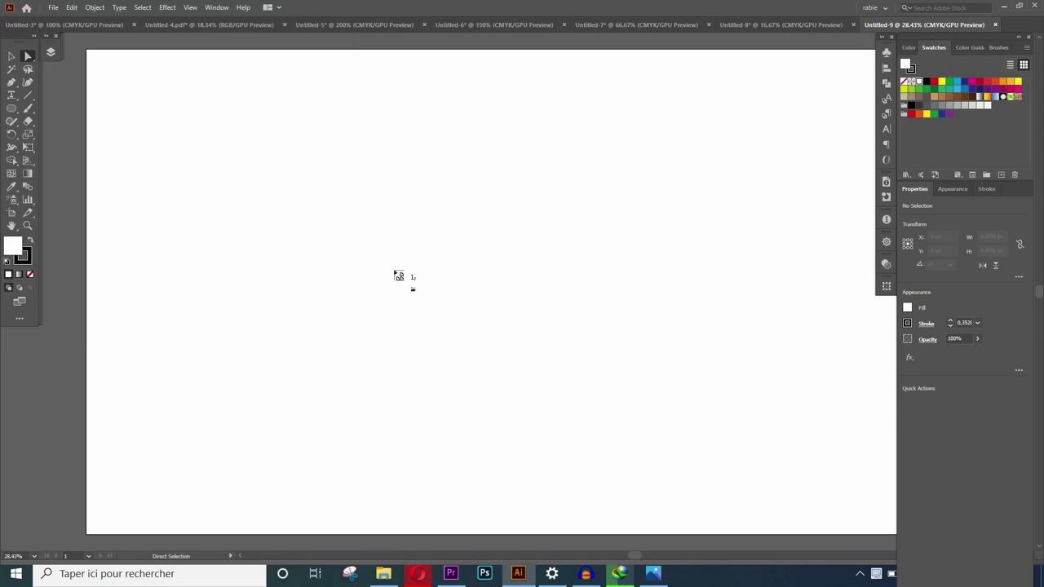
pyautogui.click(406, 188)
pyautogui.moveTo(516, 310); pyautogui.dragTo(682, 494)
pyautogui.moveTo(406, 188); pyautogui.dragTo(306, 76)
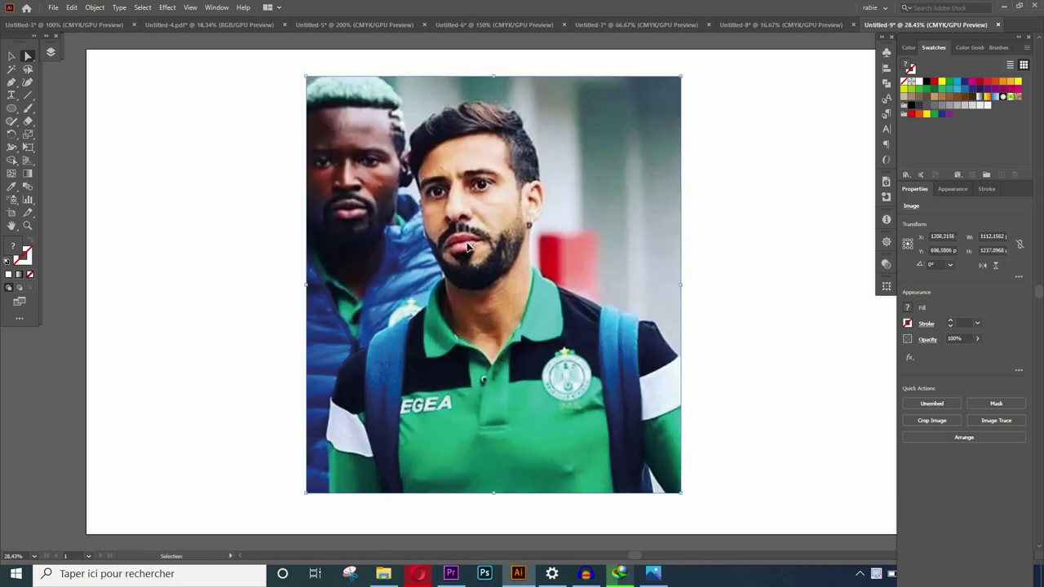
# Fade the photo to 60% opacity and add a new Layer 2 above it
pyautogui.click(977, 338)
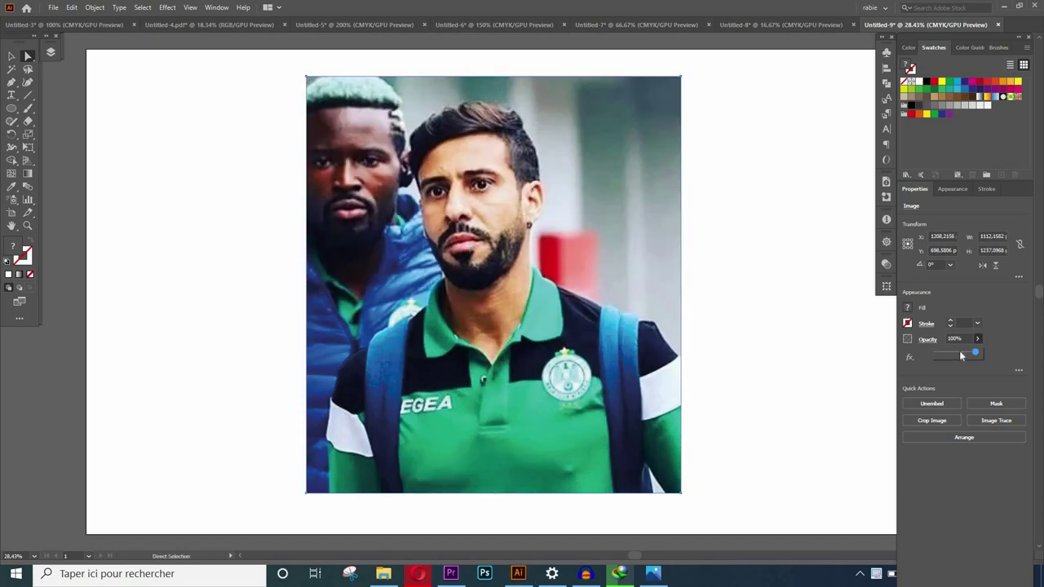
pyautogui.click(959, 353)
pyautogui.click(49, 50)
pyautogui.click(164, 338)
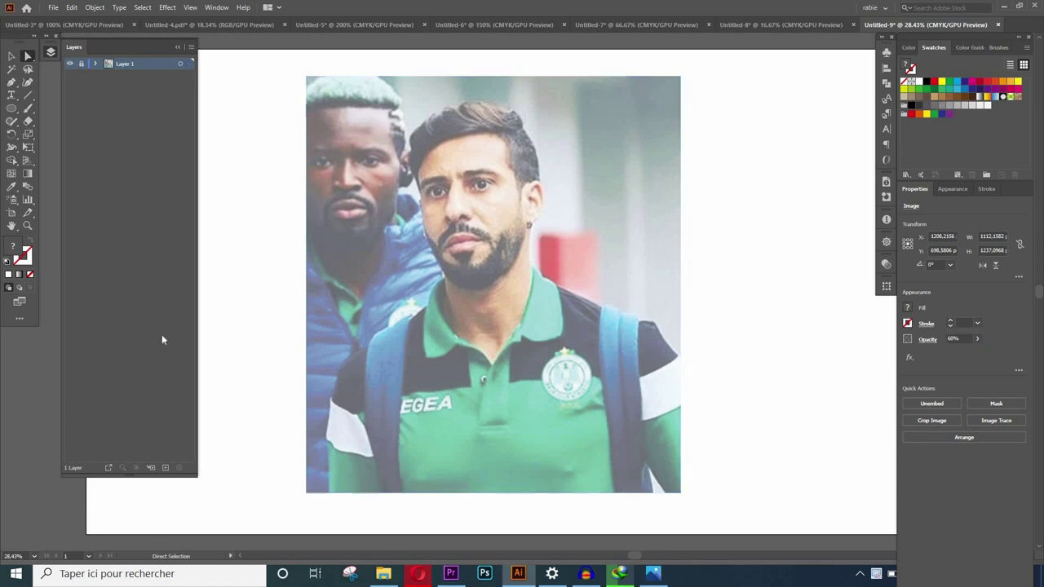
pyautogui.click(165, 467)
# Set no fill with a black stroke and start an eyebrow path with the Curvature Tool
pyautogui.click(30, 239)
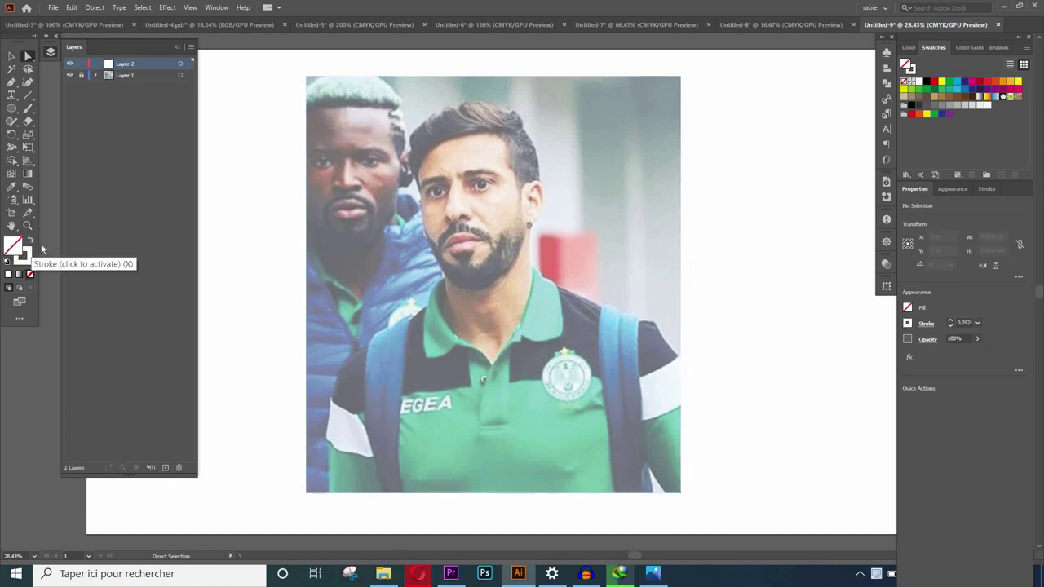
pyautogui.click(910, 120)
pyautogui.click(27, 81)
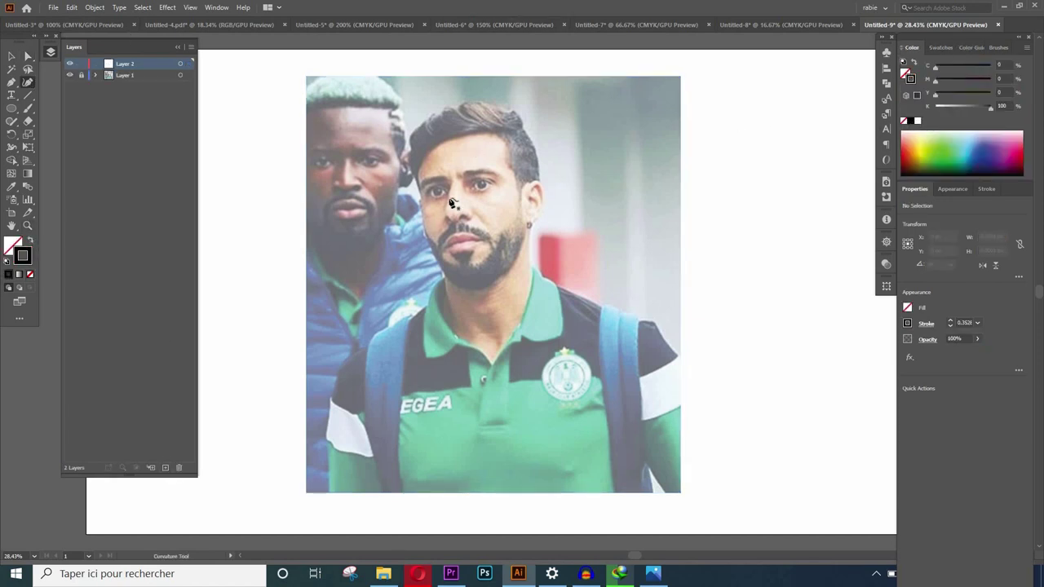
pyautogui.click(467, 172)
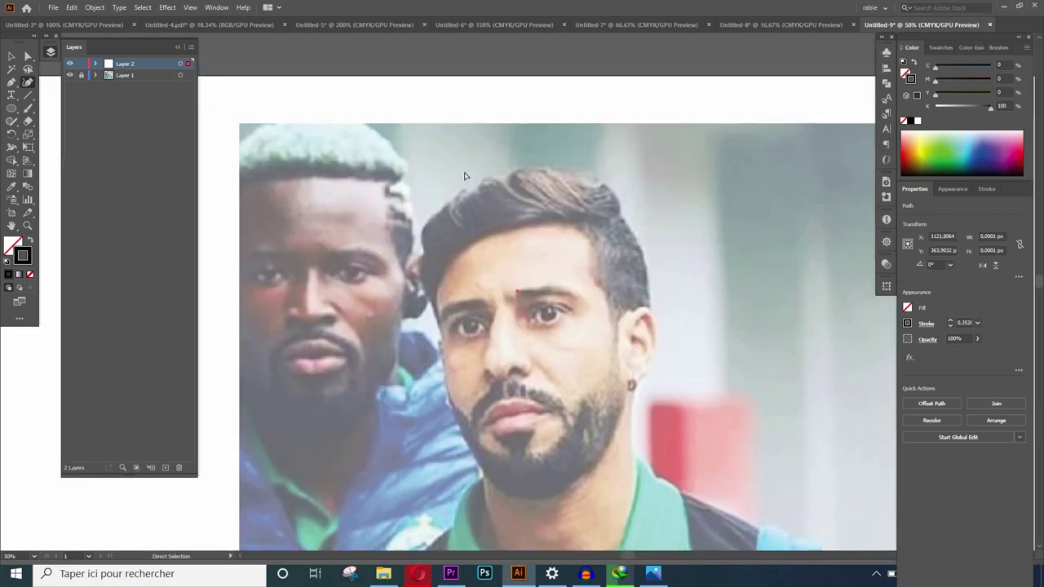
# Zoom in and trace the right eyebrow's outline
pyautogui.hotkey('ctrl', '+')
pyautogui.hotkey('ctrl', '+')
pyautogui.hotkey('ctrl', '+')
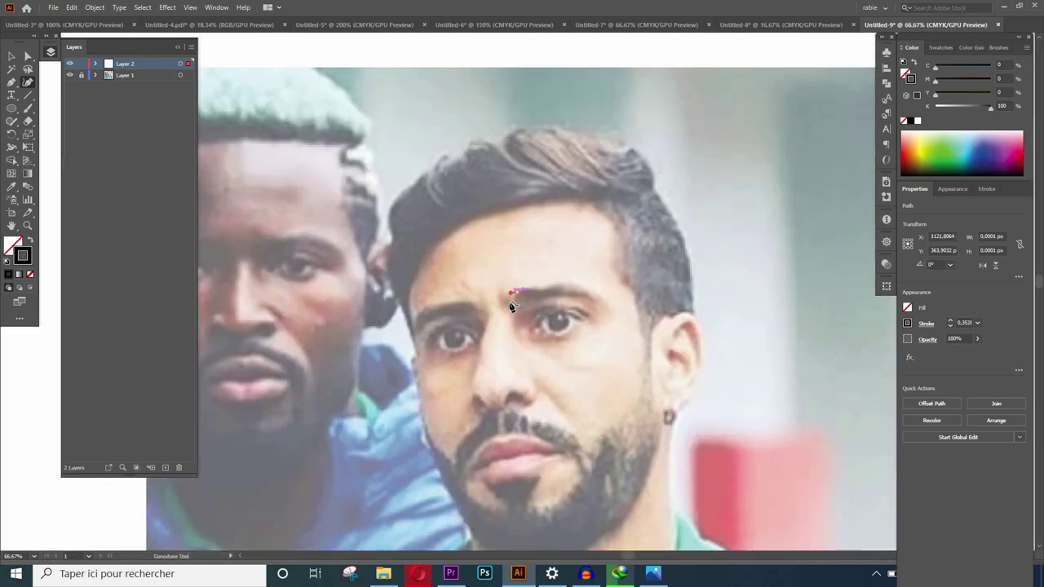
pyautogui.click(512, 297)
pyautogui.click(543, 297)
pyautogui.click(589, 297)
pyautogui.click(606, 304)
pyautogui.click(566, 286)
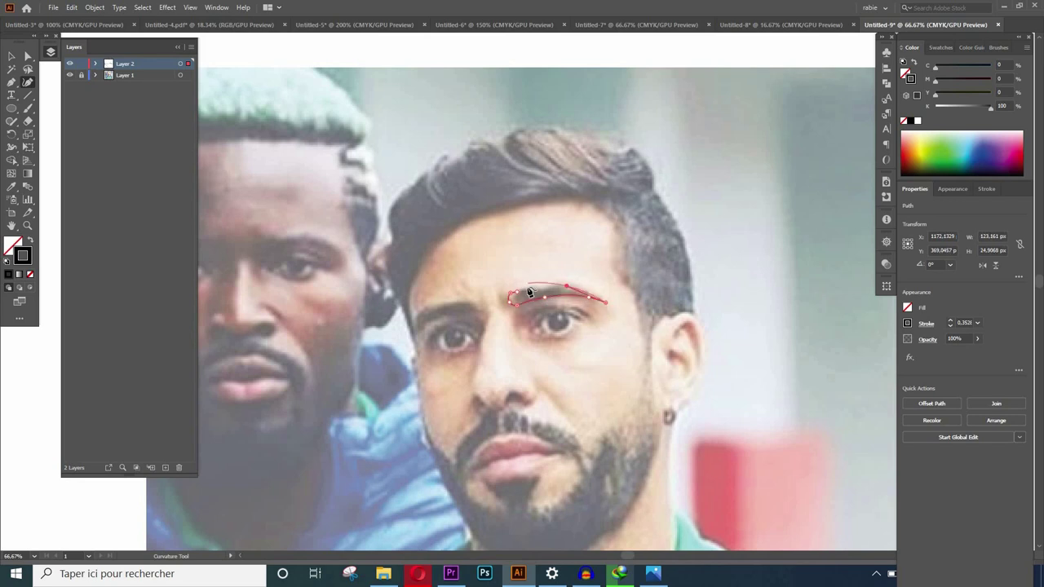
# Trace the left eyebrow and close its outline at the start point
pyautogui.click(479, 311)
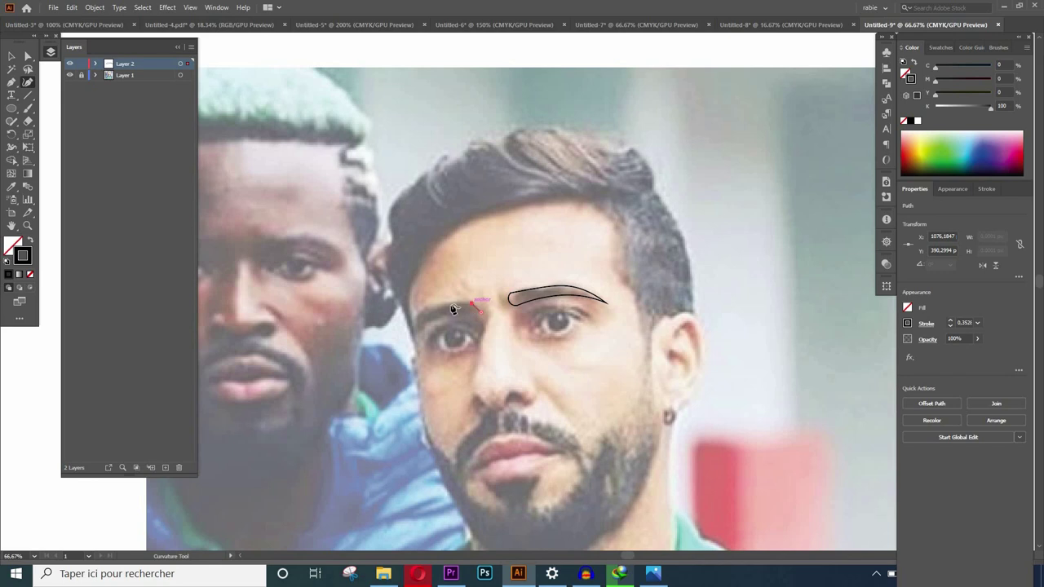
pyautogui.click(444, 305)
pyautogui.click(416, 316)
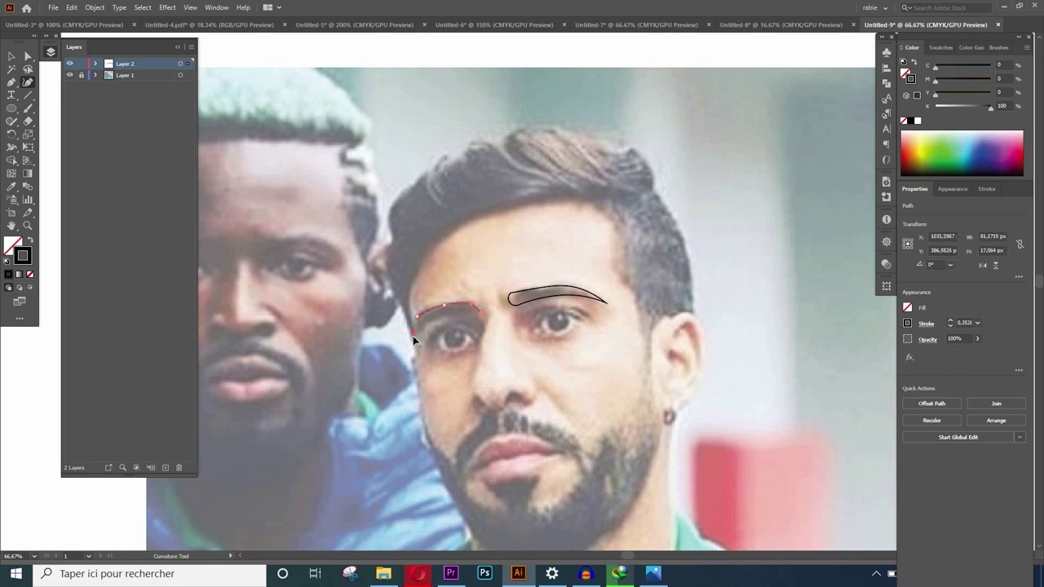
pyautogui.click(414, 337)
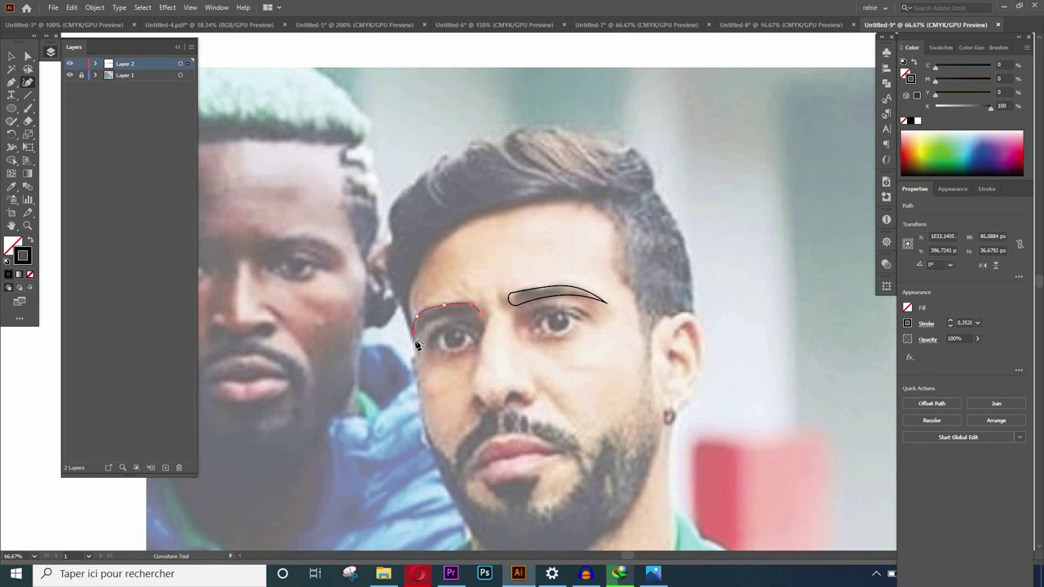
pyautogui.click(478, 312)
pyautogui.keyDown('ctrl'); pyautogui.click(485, 285); pyautogui.keyUp('ctrl')
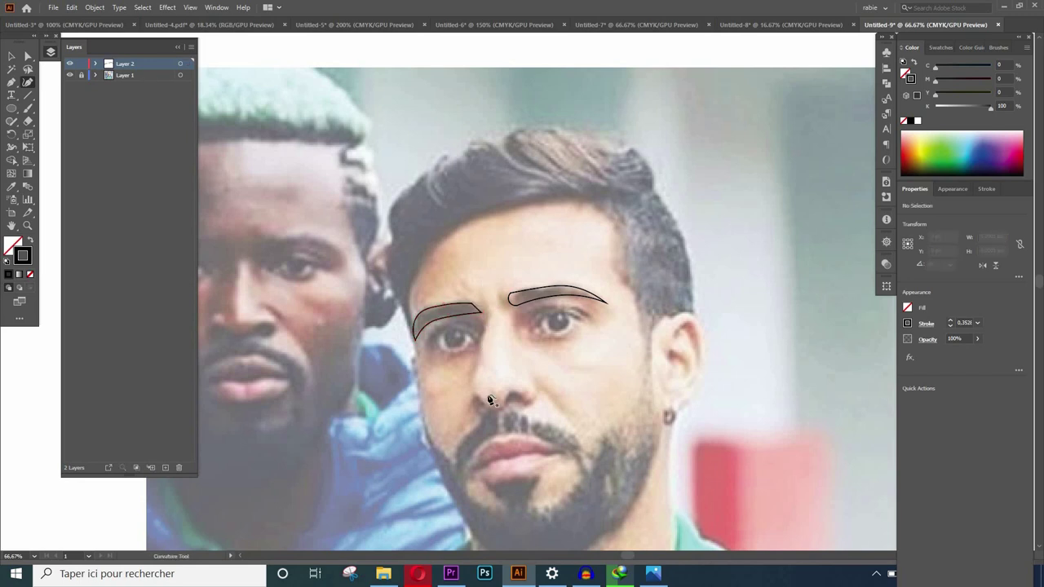
# Trace the outline from the hairline down the temple, sideburn and cheek to the beard edge
pyautogui.click(604, 209)
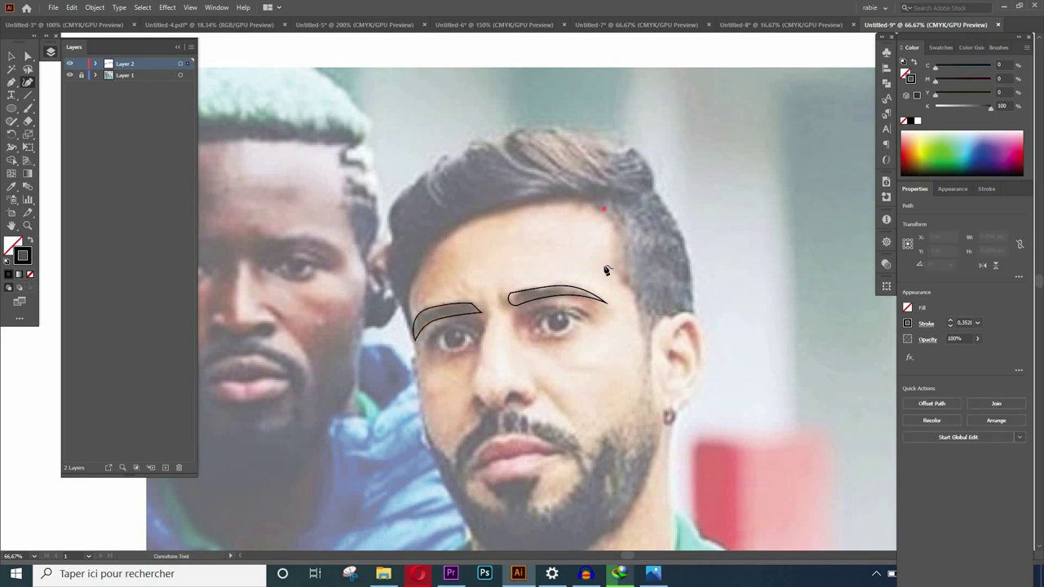
pyautogui.click(603, 265)
pyautogui.click(635, 297)
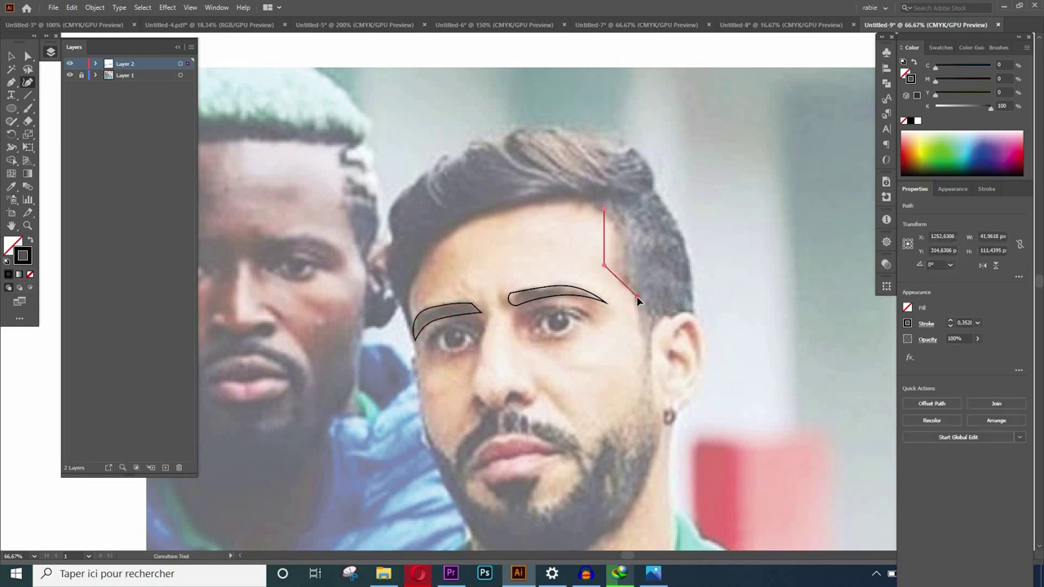
pyautogui.click(636, 300)
pyautogui.click(640, 317)
pyautogui.click(643, 372)
pyautogui.click(636, 395)
pyautogui.click(601, 424)
pyautogui.click(597, 472)
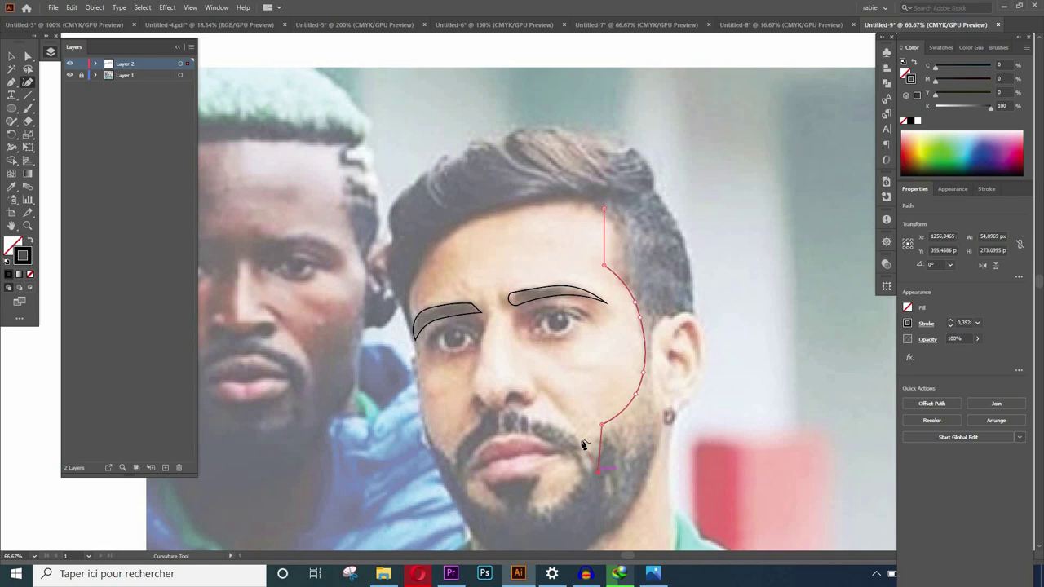
pyautogui.click(581, 438)
# Continue the outline around the mustache and the mouth corner
pyautogui.click(531, 418)
pyautogui.click(501, 411)
pyautogui.click(504, 432)
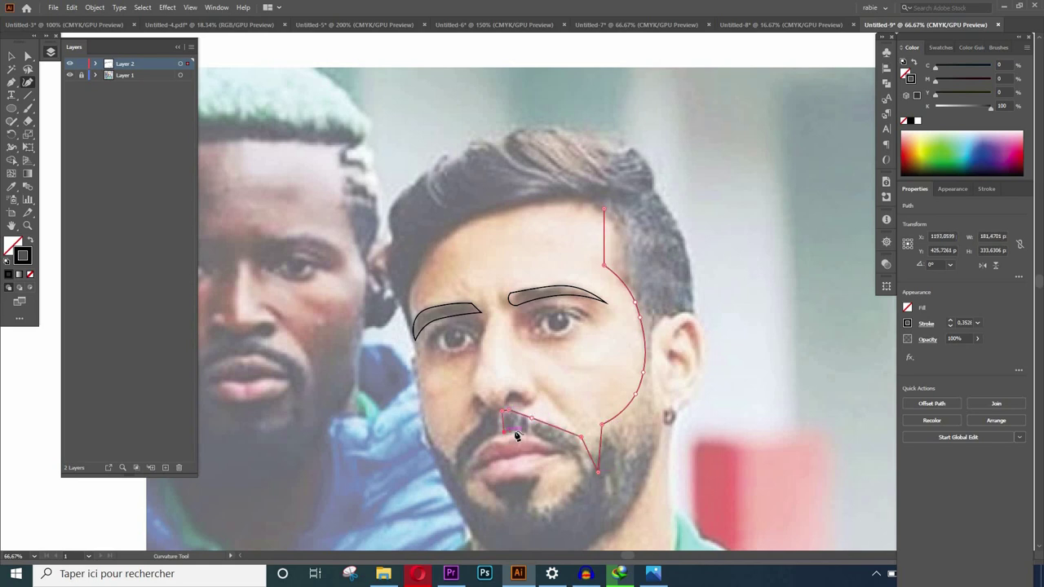
pyautogui.click(530, 434)
pyautogui.click(575, 453)
pyautogui.click(583, 478)
pyautogui.click(569, 498)
# Carry the outline around the chin goatee and up to the lip
pyautogui.click(530, 504)
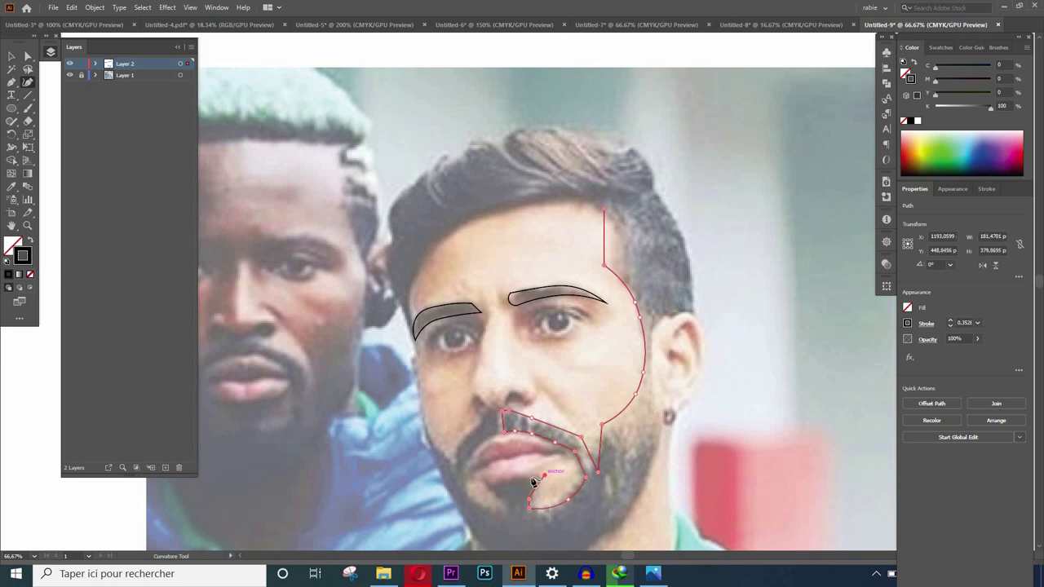
pyautogui.click(533, 480)
pyautogui.click(485, 488)
pyautogui.click(509, 514)
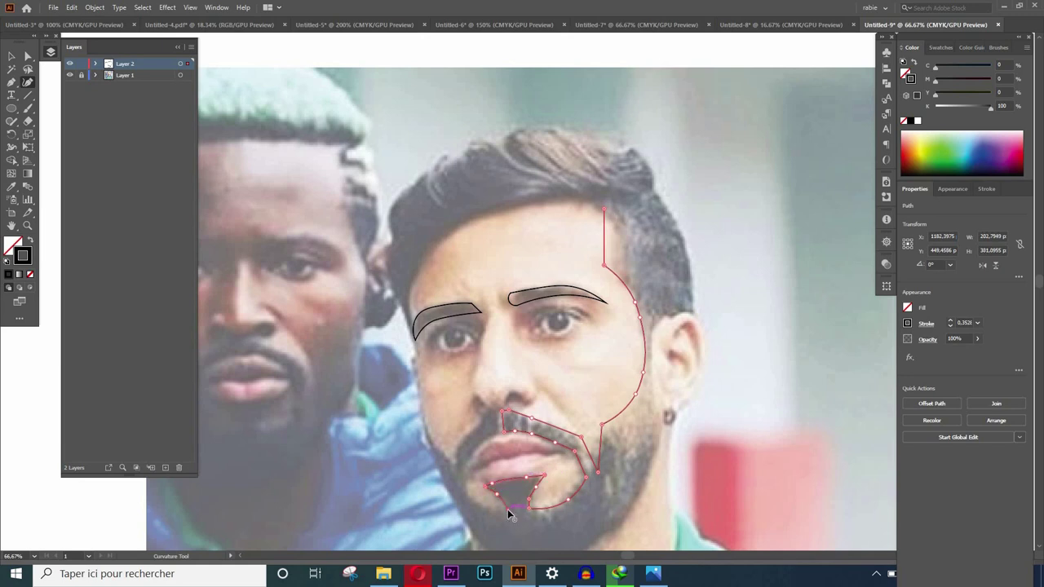
pyautogui.click(466, 489)
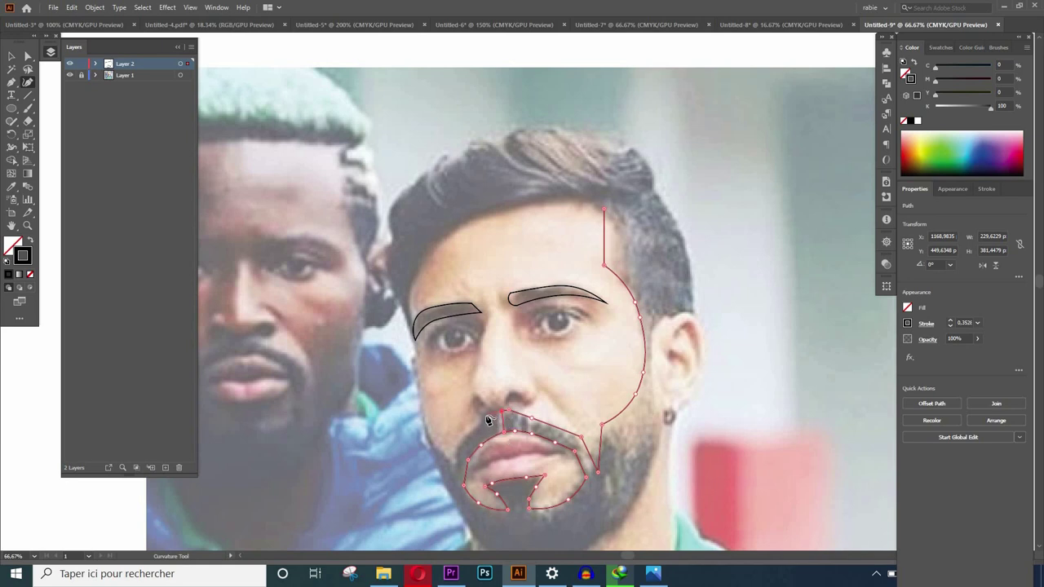
pyautogui.click(484, 417)
# Extend the outline down the left beard edge and along the jaw under the chin
pyautogui.click(459, 448)
pyautogui.click(447, 454)
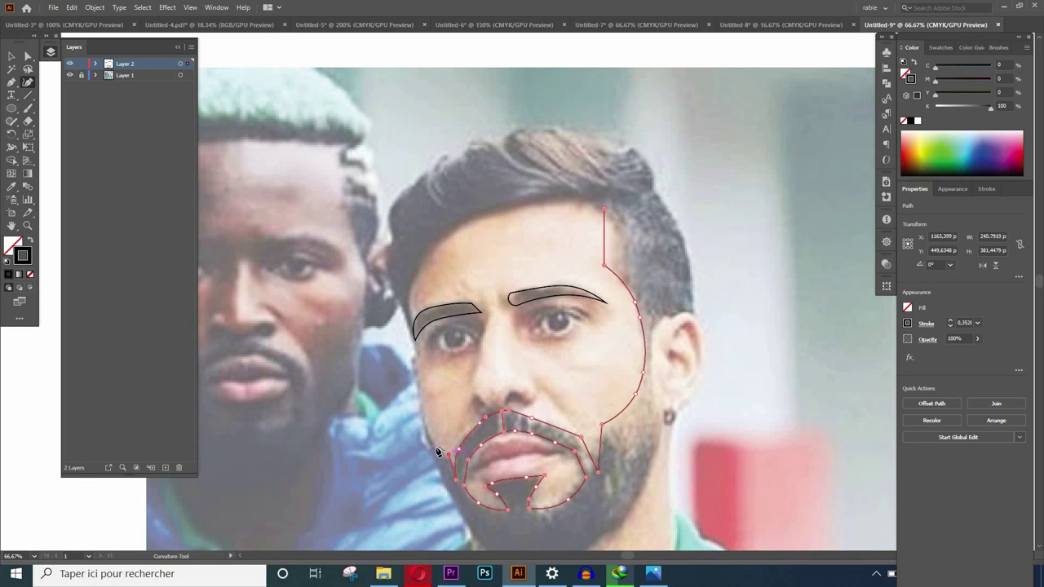
pyautogui.click(428, 434)
pyautogui.click(426, 433)
pyautogui.click(448, 491)
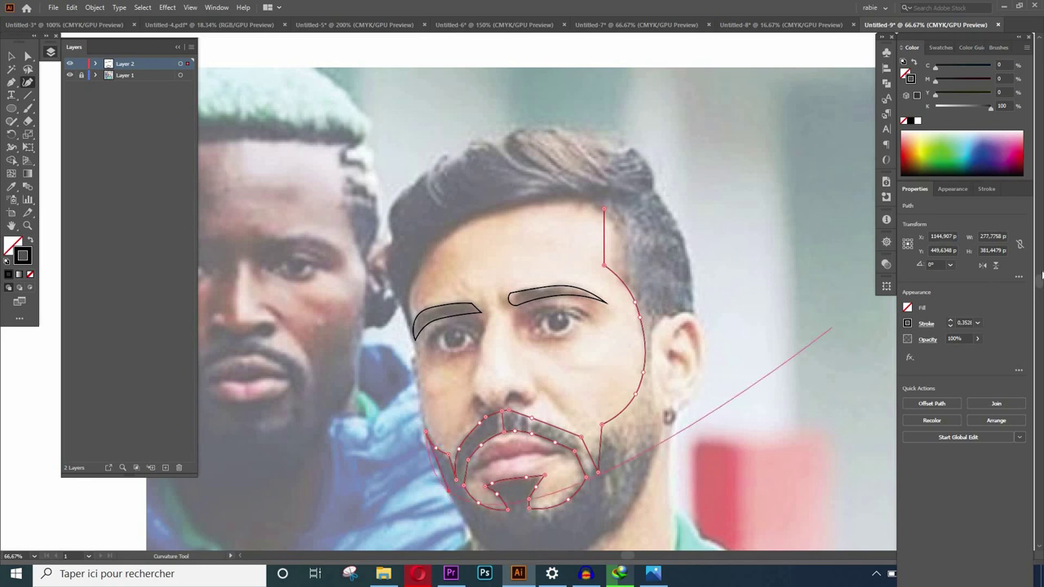
pyautogui.scroll(-3, 530, 470)
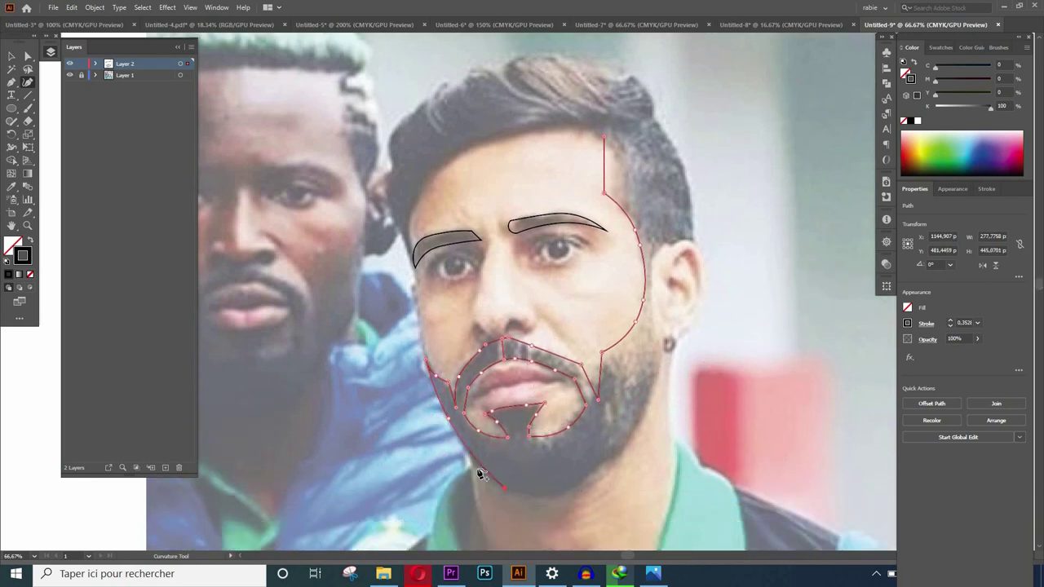
pyautogui.click(497, 485)
pyautogui.click(538, 495)
pyautogui.click(577, 486)
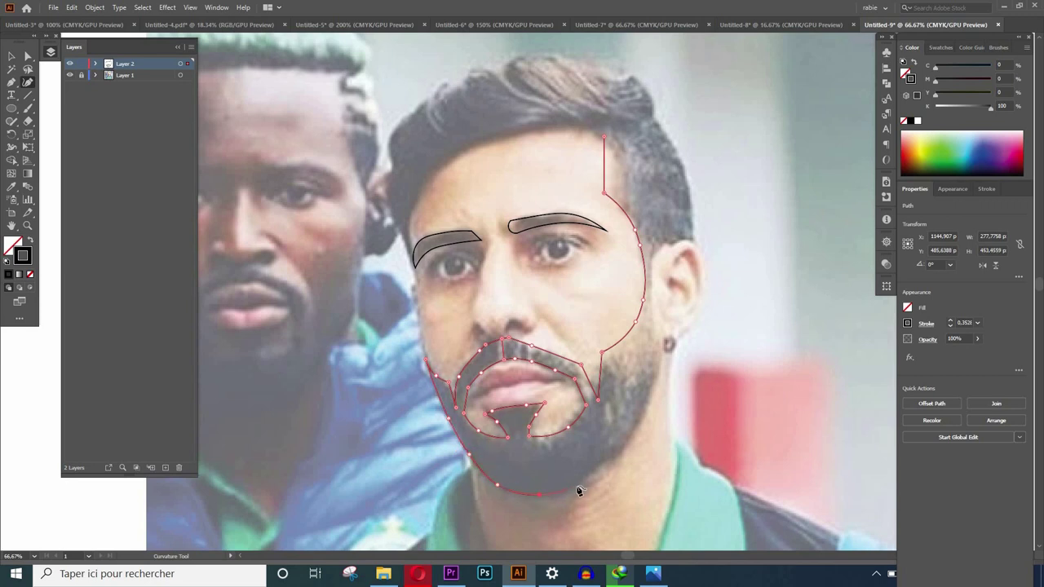
# Trace up the right jaw past the ear to the hair and close the path at the hairline
pyautogui.click(615, 450)
pyautogui.click(663, 376)
pyautogui.click(649, 302)
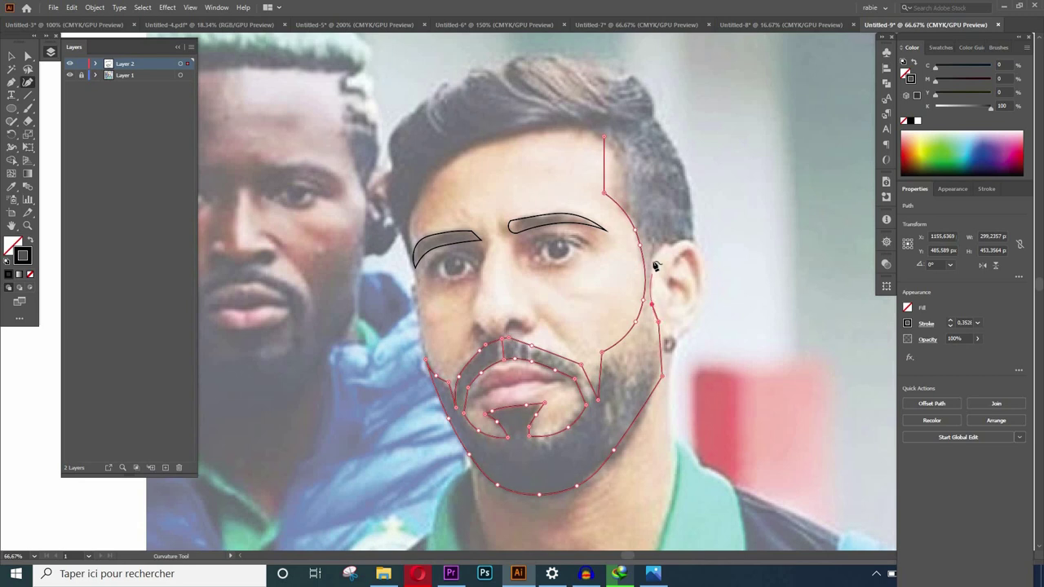
pyautogui.click(694, 242)
pyautogui.click(690, 199)
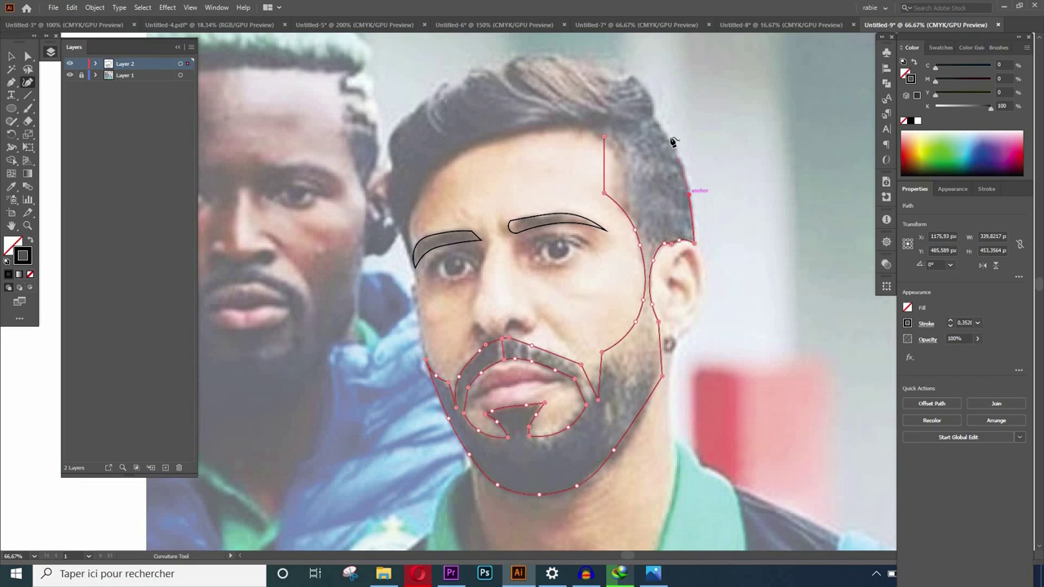
pyautogui.click(661, 130)
pyautogui.click(604, 138)
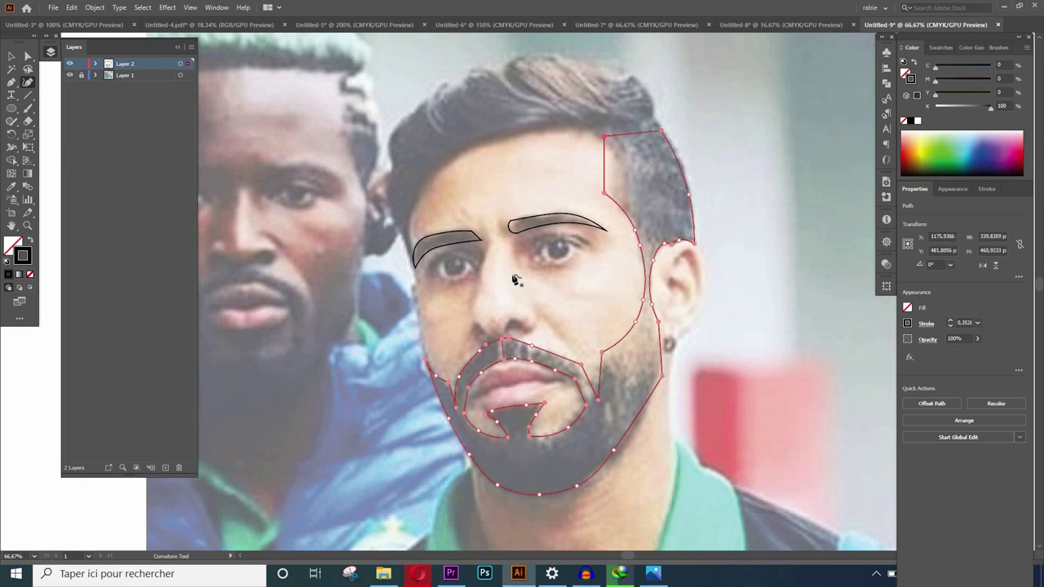
# Draw a short line from the left eyebrow's end up toward the temple
pyautogui.keyDown('ctrl'); pyautogui.click(496, 193); pyautogui.keyUp('ctrl')
pyautogui.click(414, 255)
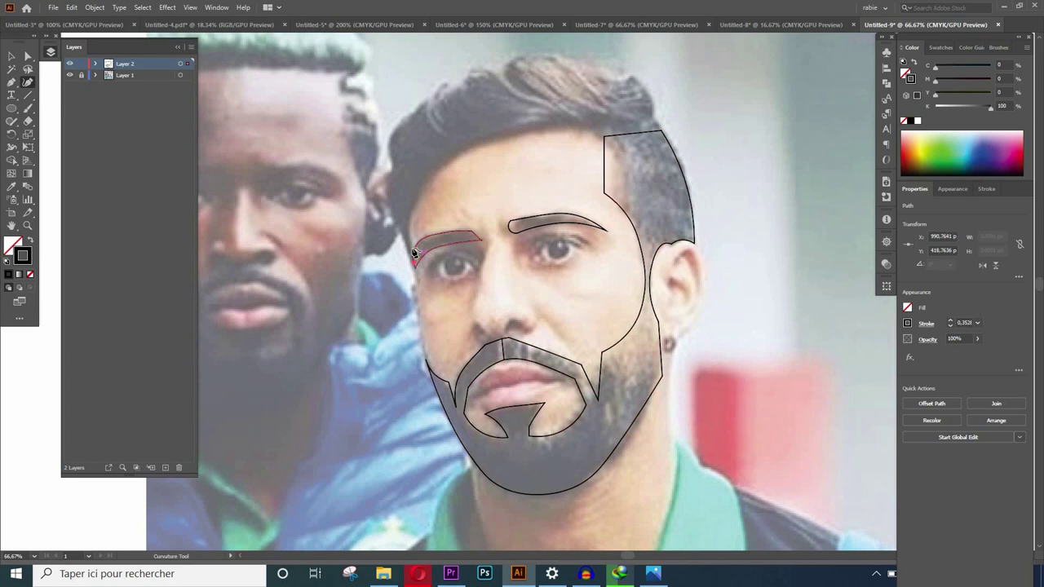
pyautogui.click(409, 222)
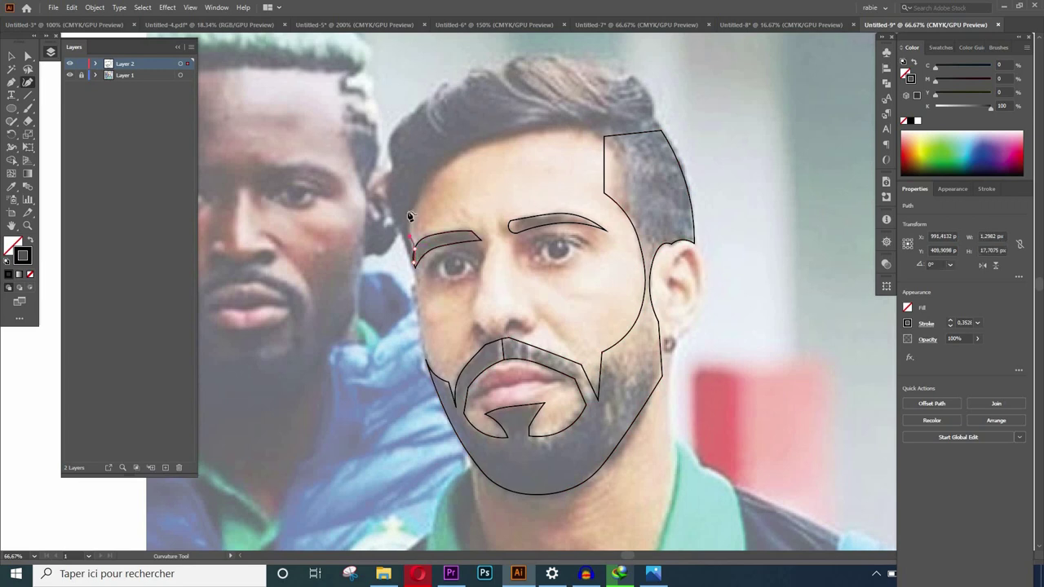
pyautogui.click(410, 253)
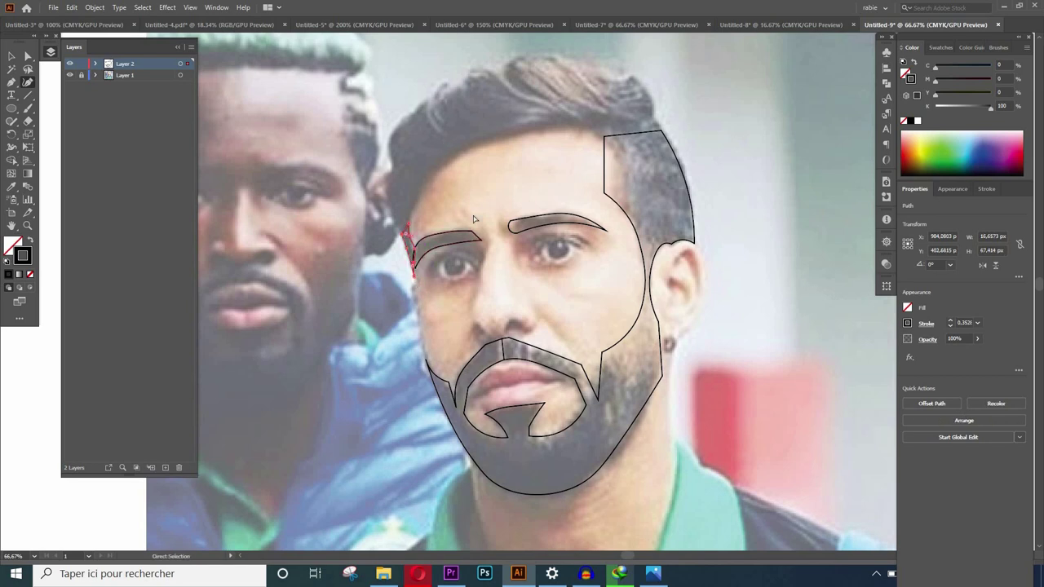
pyautogui.keyDown('ctrl'); pyautogui.click(478, 188); pyautogui.keyUp('ctrl')
# Trace a spiky hairline from the right temple across the forehead to the left temple
pyautogui.click(602, 138)
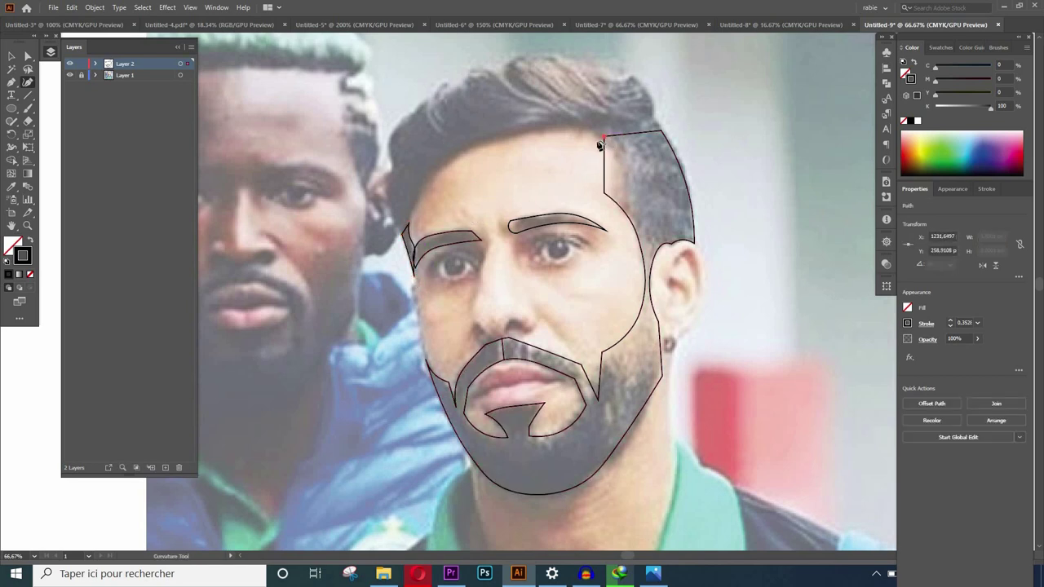
pyautogui.click(546, 155)
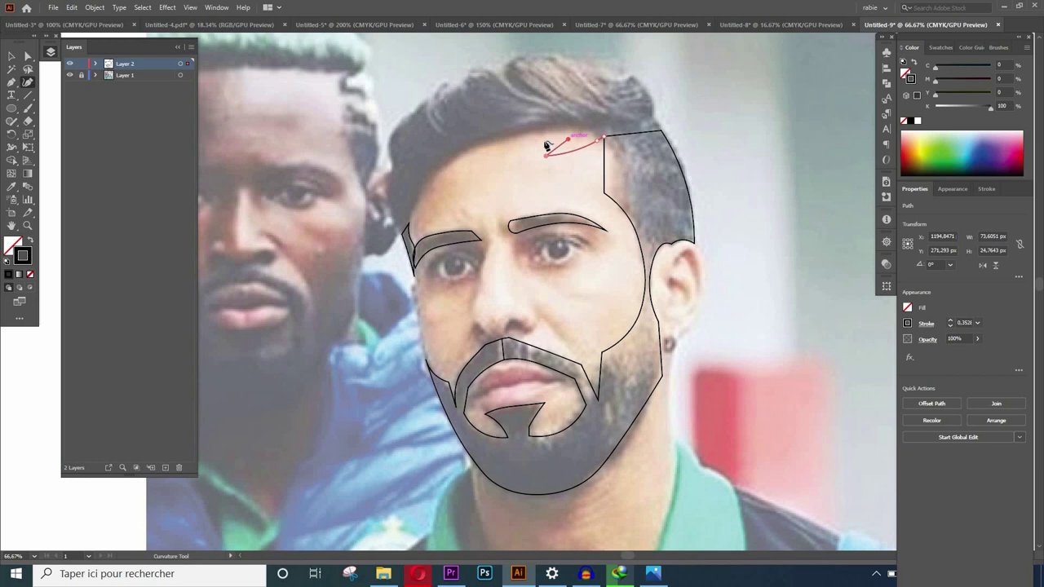
pyautogui.click(475, 177)
pyautogui.click(486, 149)
pyautogui.click(458, 174)
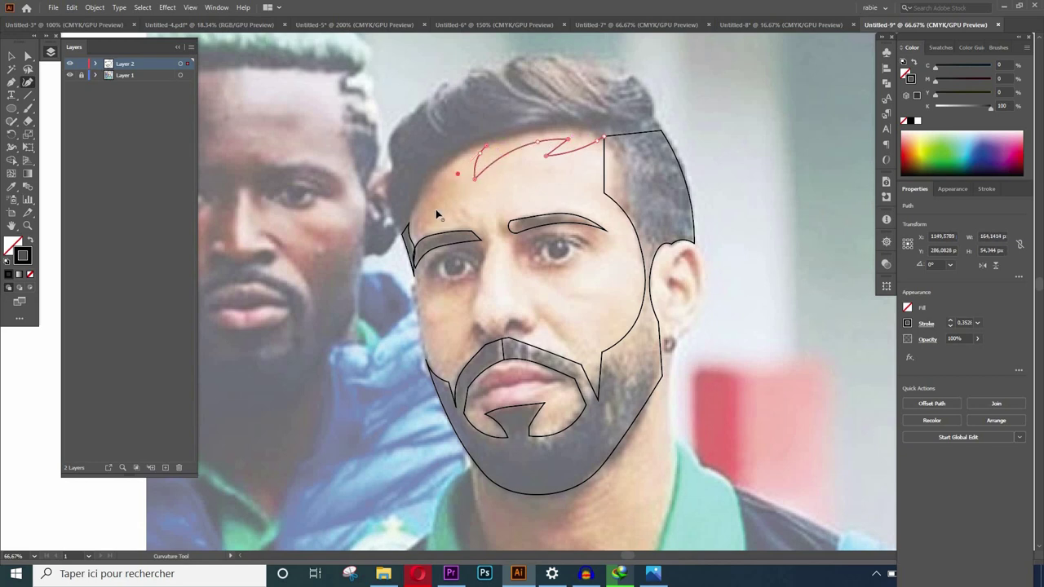
pyautogui.click(432, 219)
pyautogui.click(409, 223)
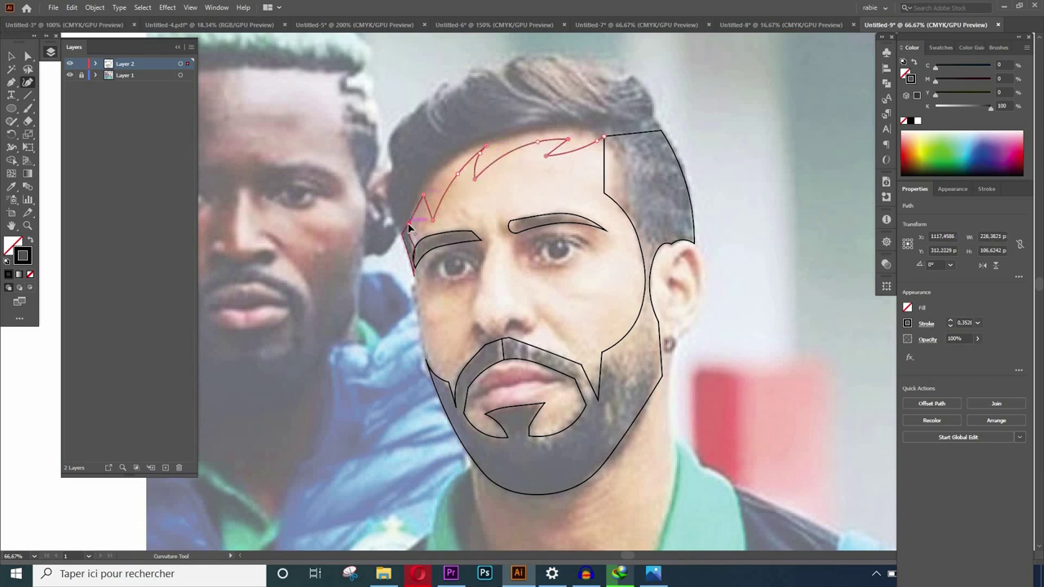
# Run the hair outline up the left side and add spikes across the top of the head
pyautogui.click(389, 211)
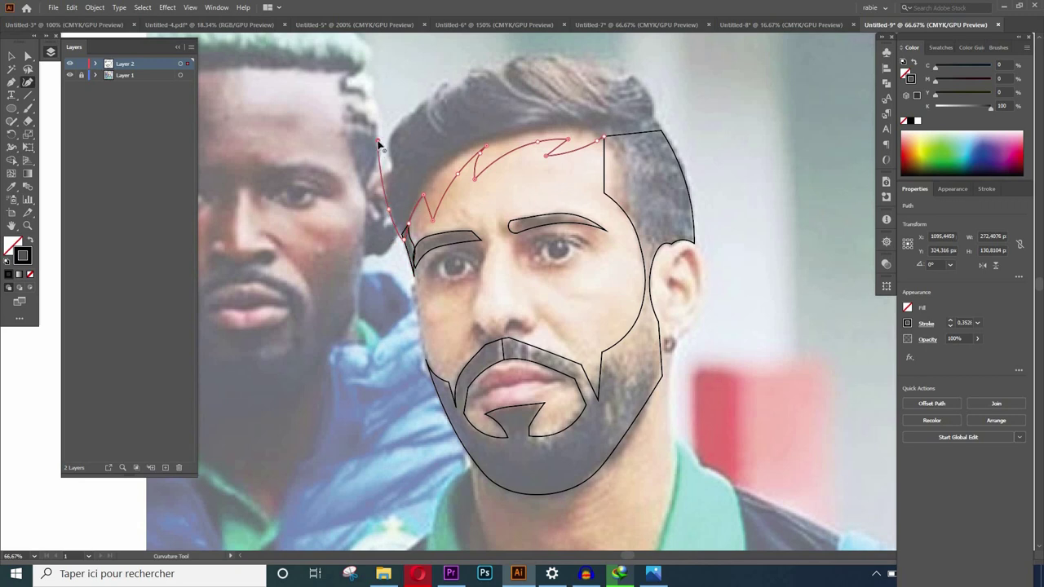
pyautogui.click(377, 140)
pyautogui.click(437, 67)
pyautogui.click(433, 88)
pyautogui.click(479, 56)
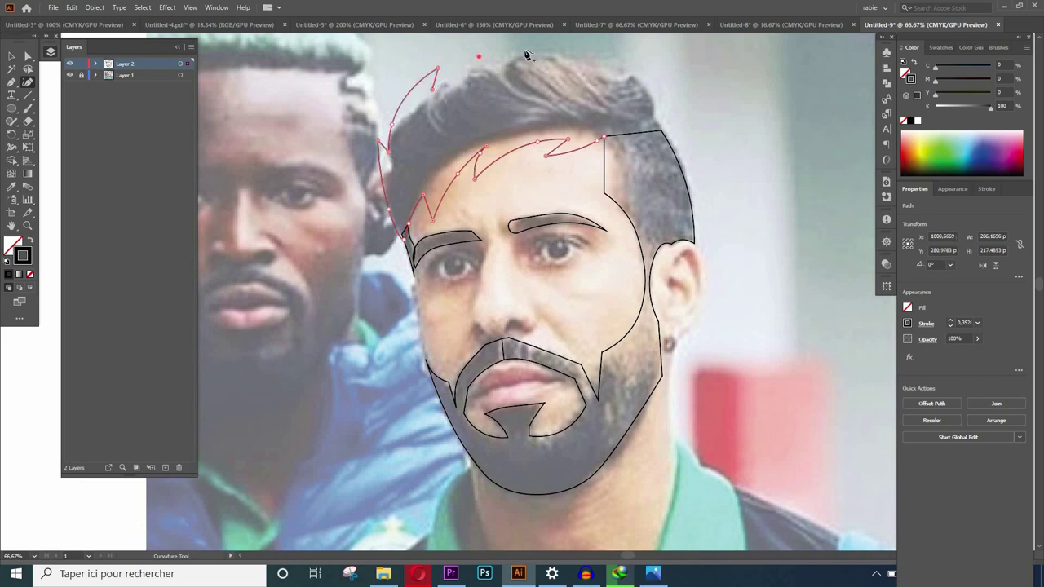
pyautogui.click(515, 65)
pyautogui.click(534, 54)
pyautogui.click(553, 37)
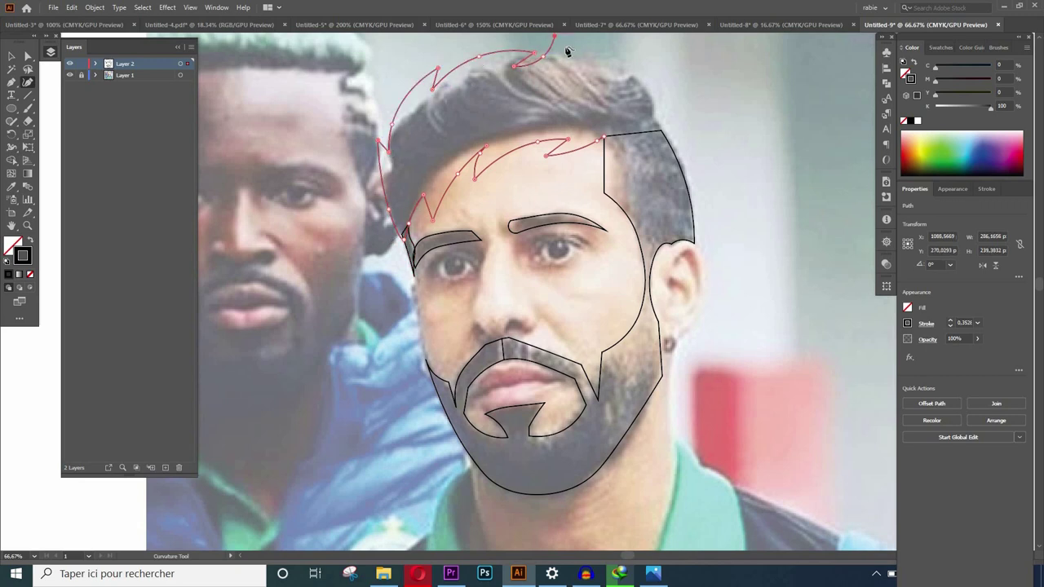
pyautogui.click(586, 56)
pyautogui.click(638, 64)
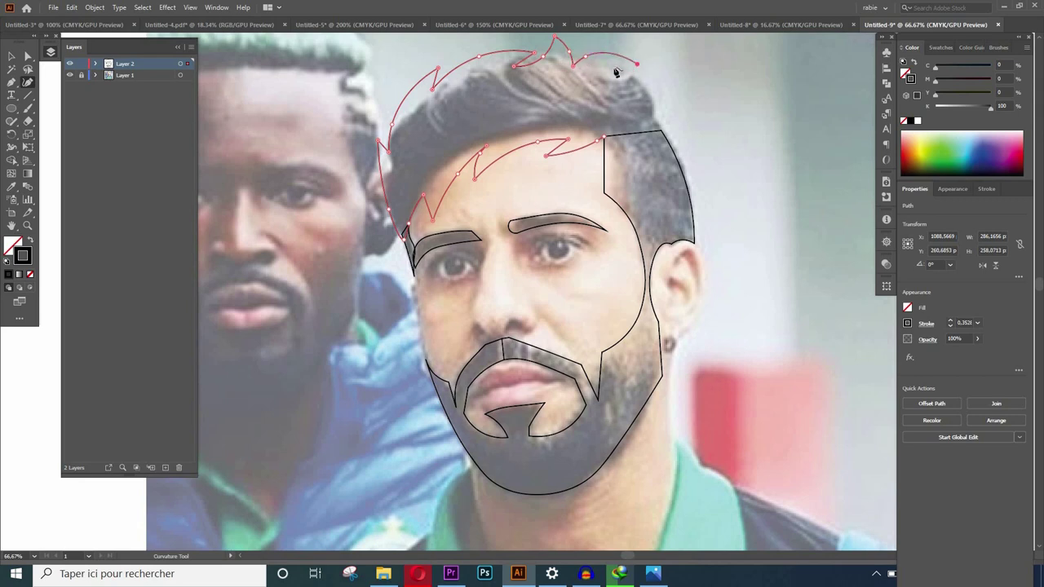
# Add spikes down the right side of the hair, bringing the outline back toward the temple
pyautogui.click(660, 72)
pyautogui.click(637, 94)
pyautogui.click(658, 101)
pyautogui.click(675, 122)
pyautogui.click(681, 129)
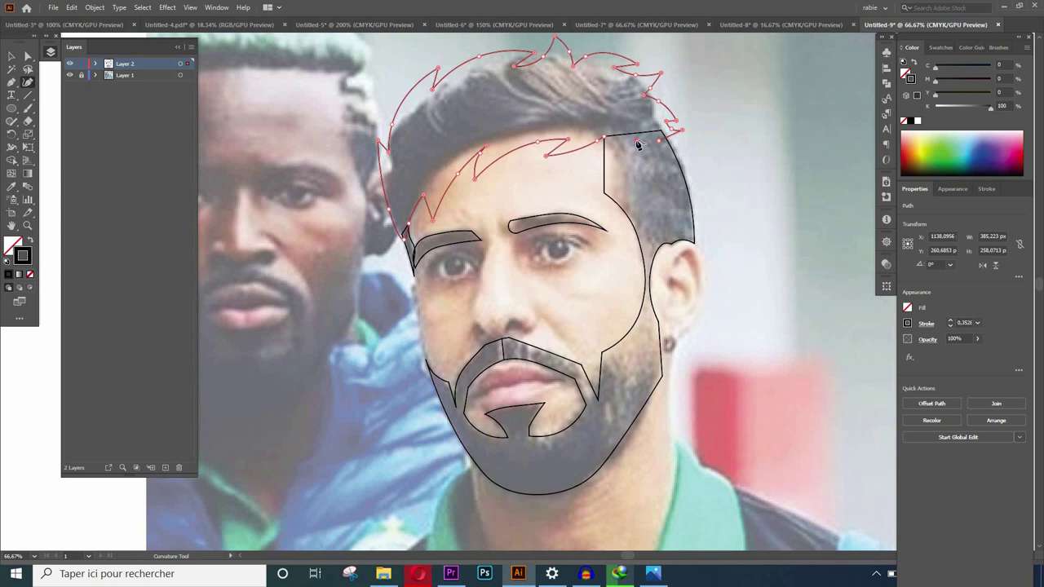
pyautogui.click(632, 138)
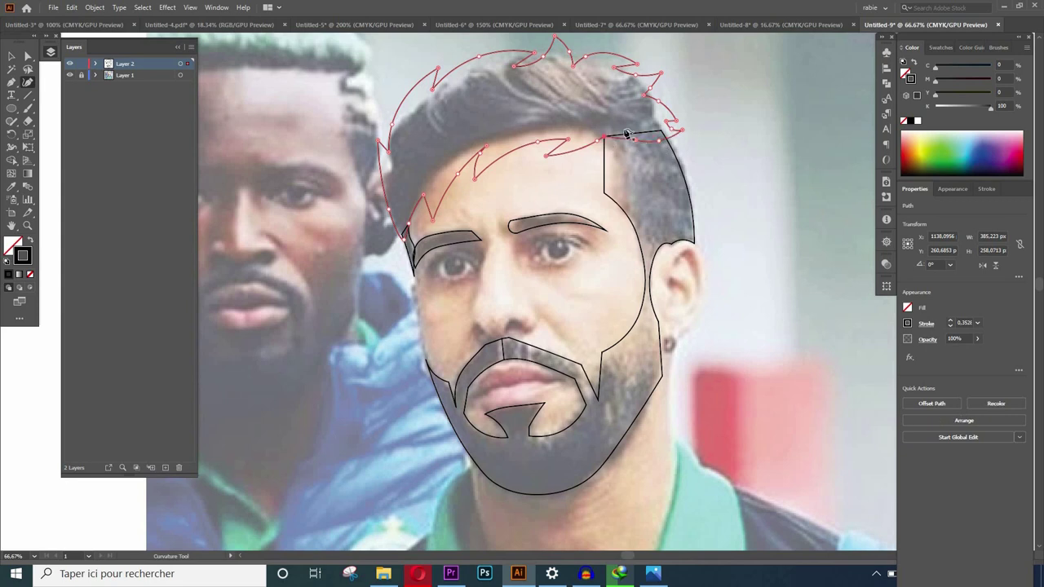
# Close the hair outline, fill all traced shapes solid black, and lock Layer 2
pyautogui.click(687, 133)
pyautogui.hotkey('ctrl', 'a')
pyautogui.click(30, 240)
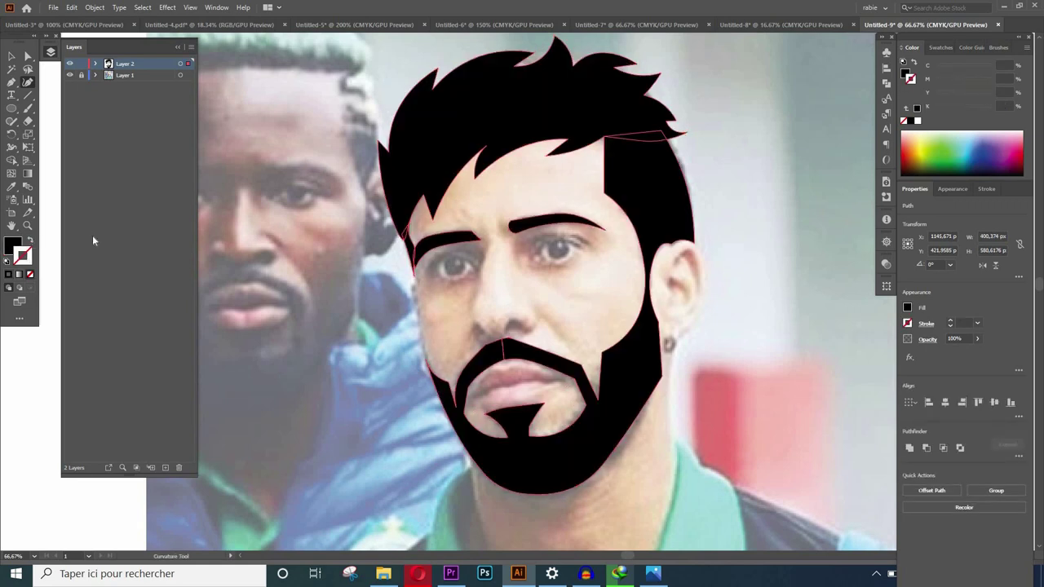
pyautogui.click(80, 64)
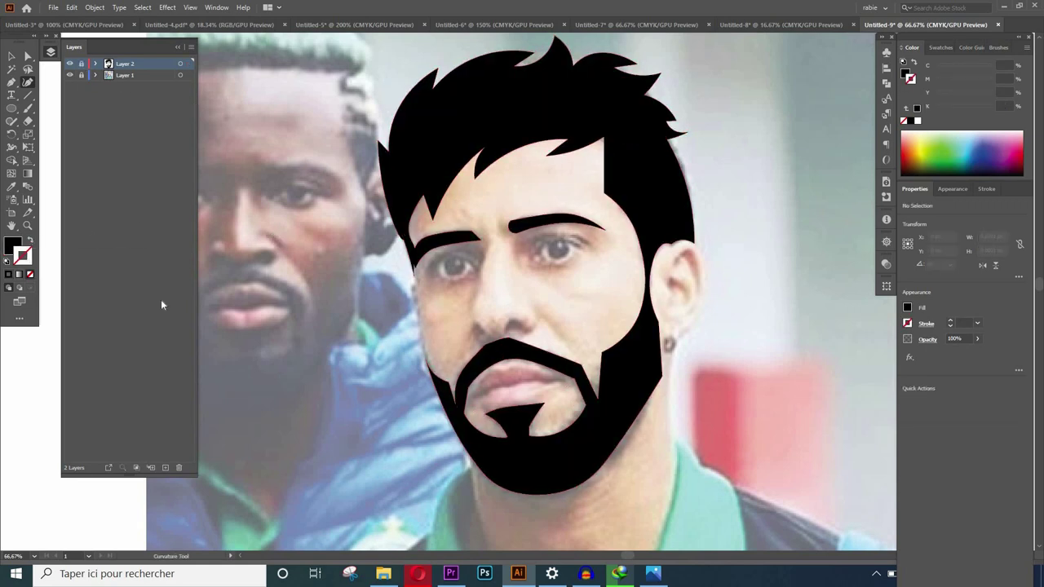
# Add Layer 3 and draw the right upper eyelid as an unfilled black stroke
pyautogui.click(165, 467)
pyautogui.click(515, 245)
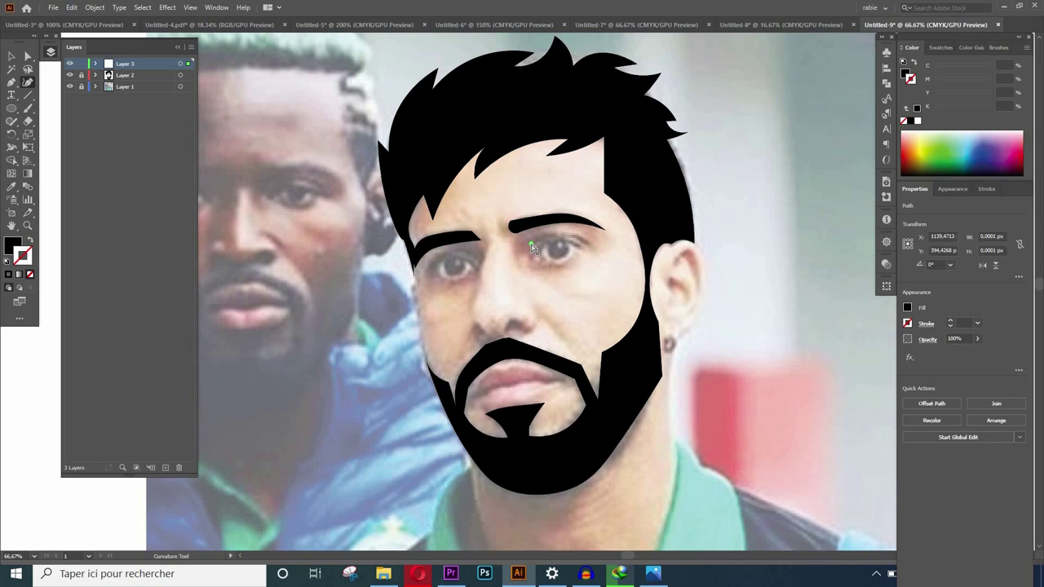
pyautogui.hotkey('ctrl', '+')
pyautogui.click(31, 243)
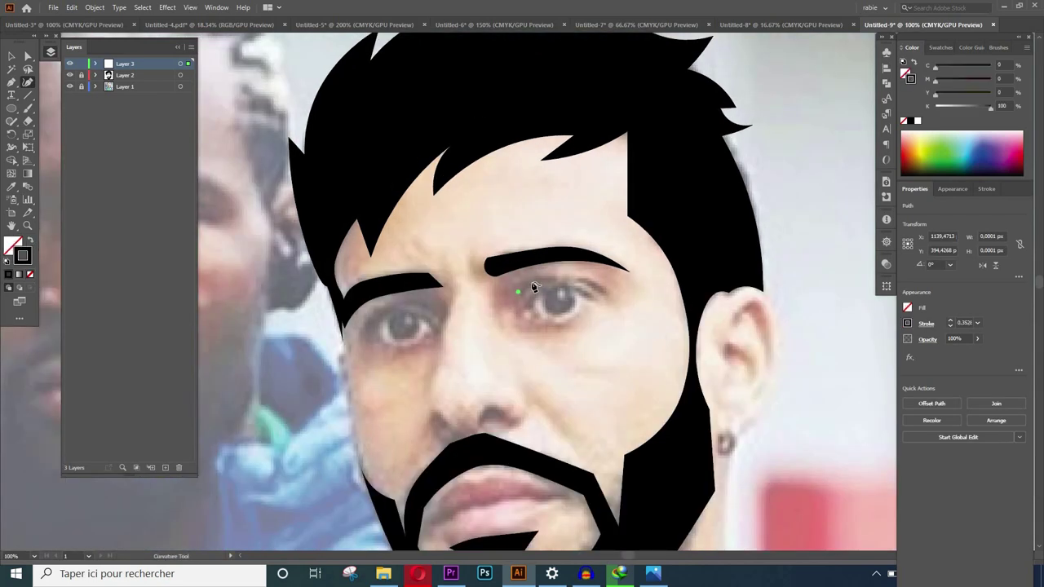
pyautogui.click(561, 278)
pyautogui.click(606, 291)
pyautogui.press('Escape')
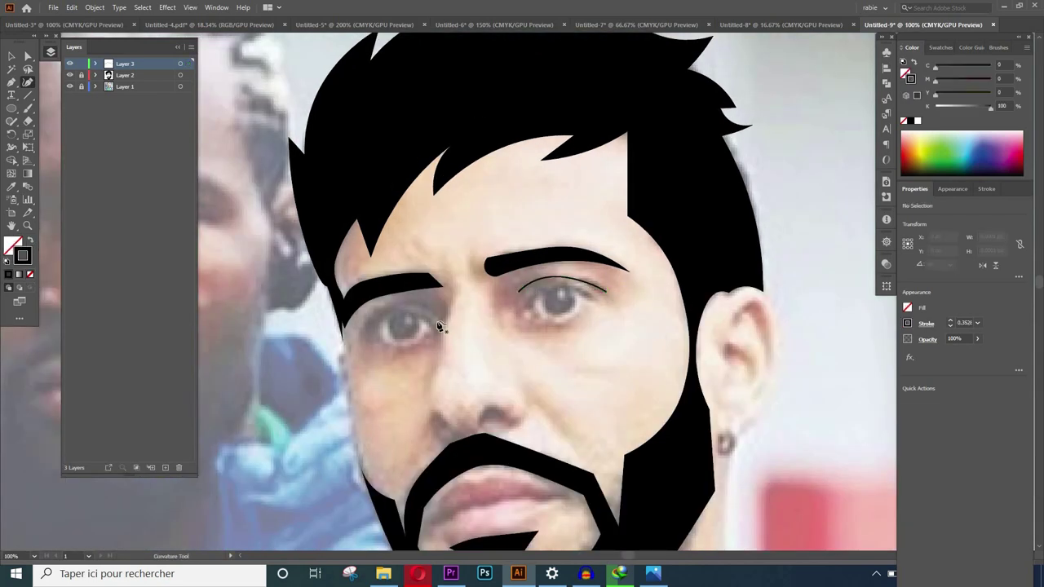
# Draw the left upper eyelid stroke and a closed outline around the left eye
pyautogui.click(439, 320)
pyautogui.click(385, 307)
pyautogui.click(359, 333)
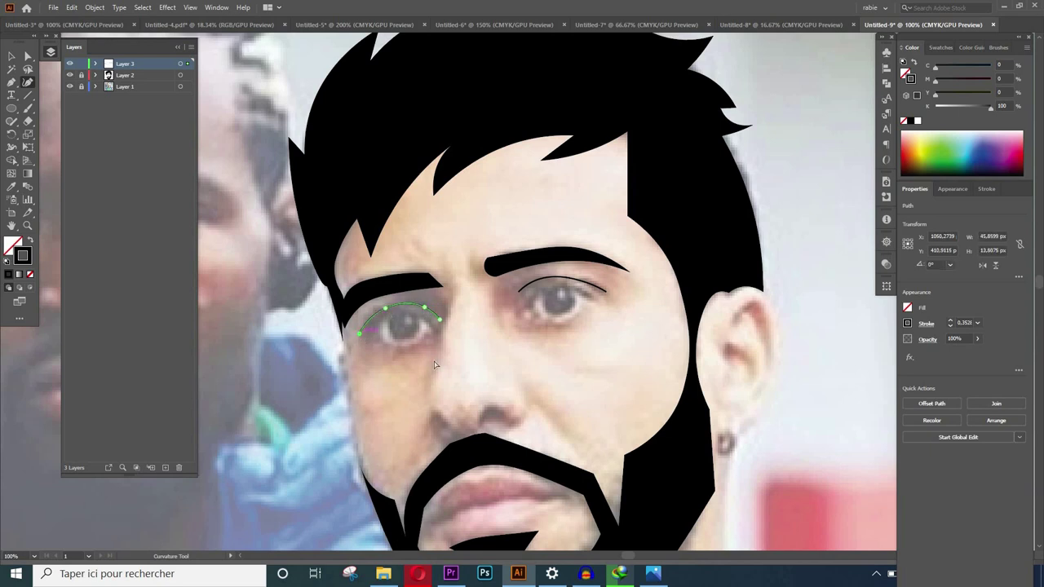
pyautogui.press('Escape')
pyautogui.click(440, 329)
pyautogui.click(424, 316)
pyautogui.click(390, 313)
pyautogui.click(366, 337)
pyautogui.click(439, 328)
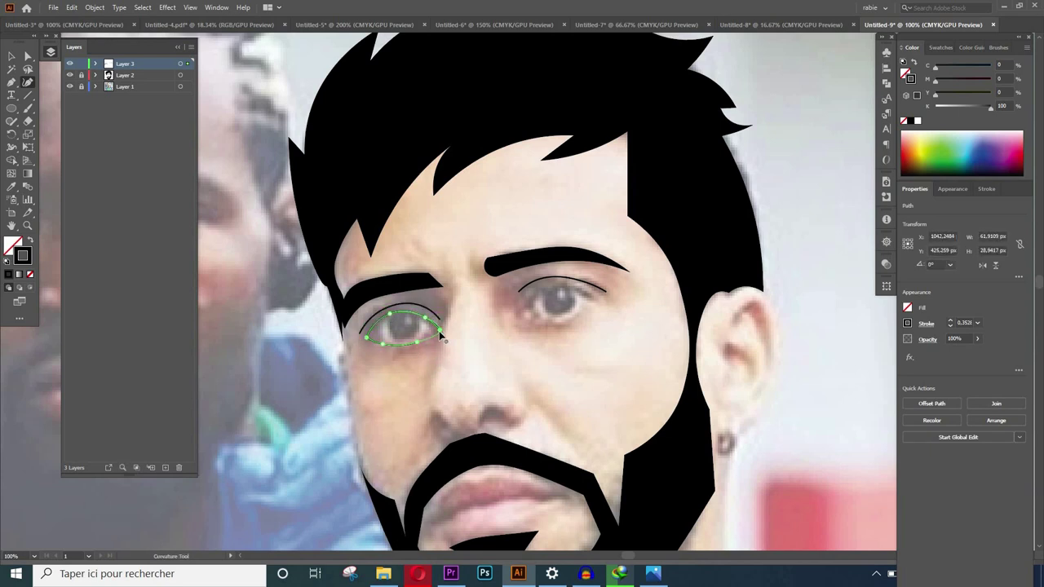
# Outline the right eye as a closed shape and add a short crease between the eyebrows
pyautogui.click(521, 313)
pyautogui.click(533, 297)
pyautogui.click(564, 287)
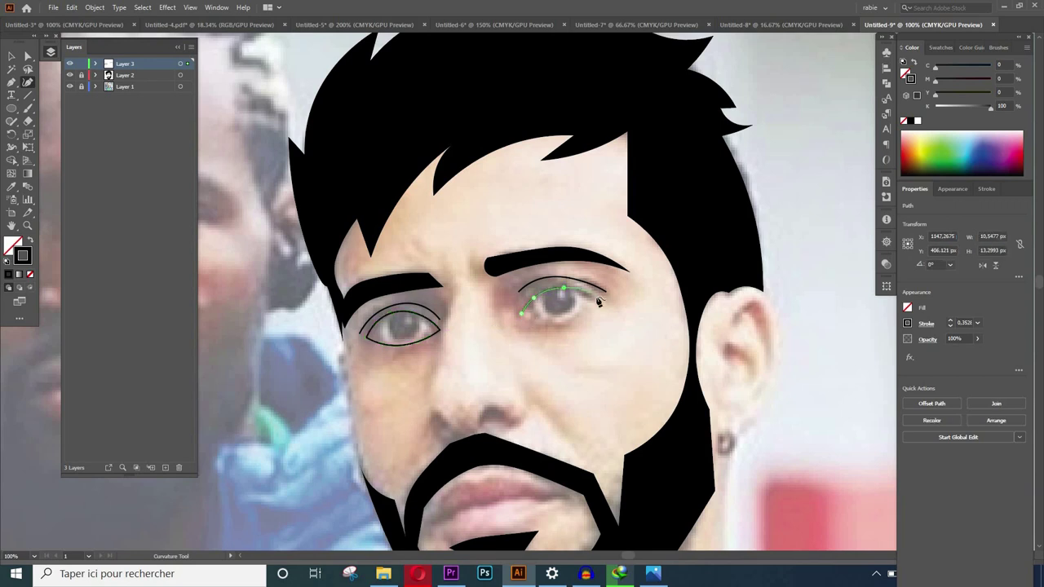
pyautogui.click(595, 296)
pyautogui.click(540, 321)
pyautogui.click(521, 313)
pyautogui.click(445, 291)
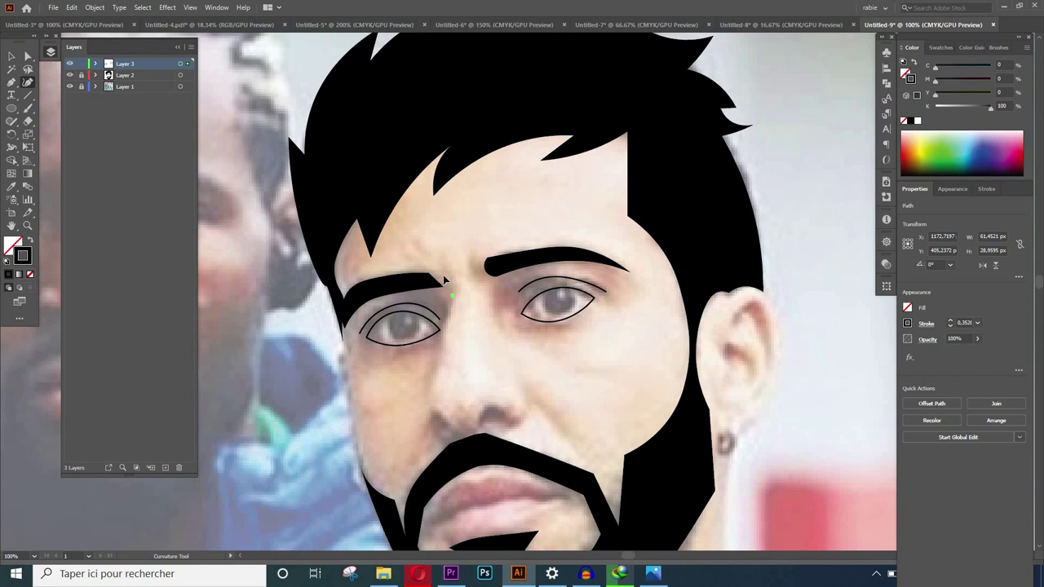
pyautogui.click(450, 287)
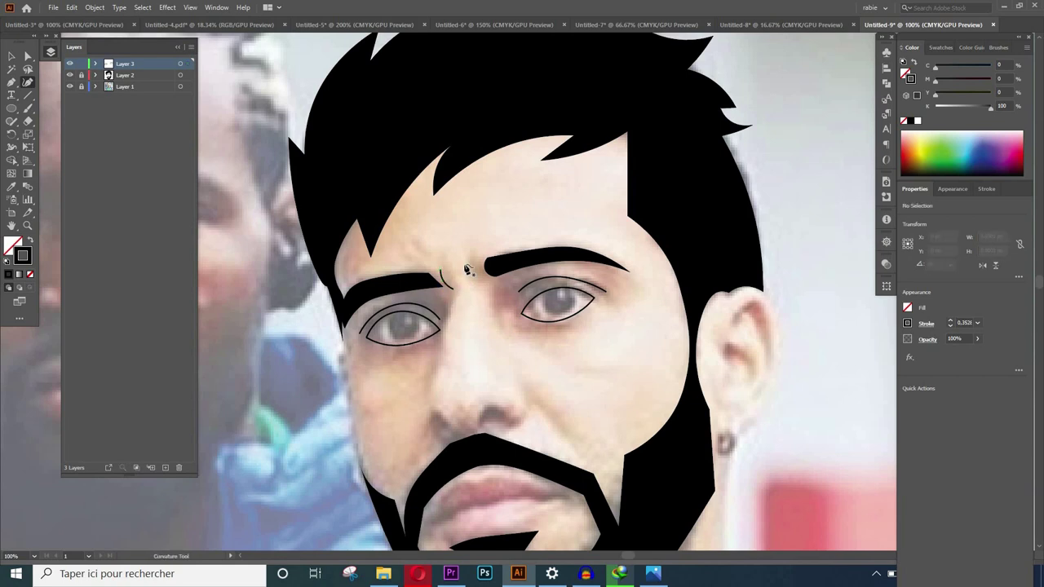
# Finish the brow crease and draw a second short crease line between the brows
pyautogui.press('Escape')
pyautogui.click(470, 262)
pyautogui.click(481, 277)
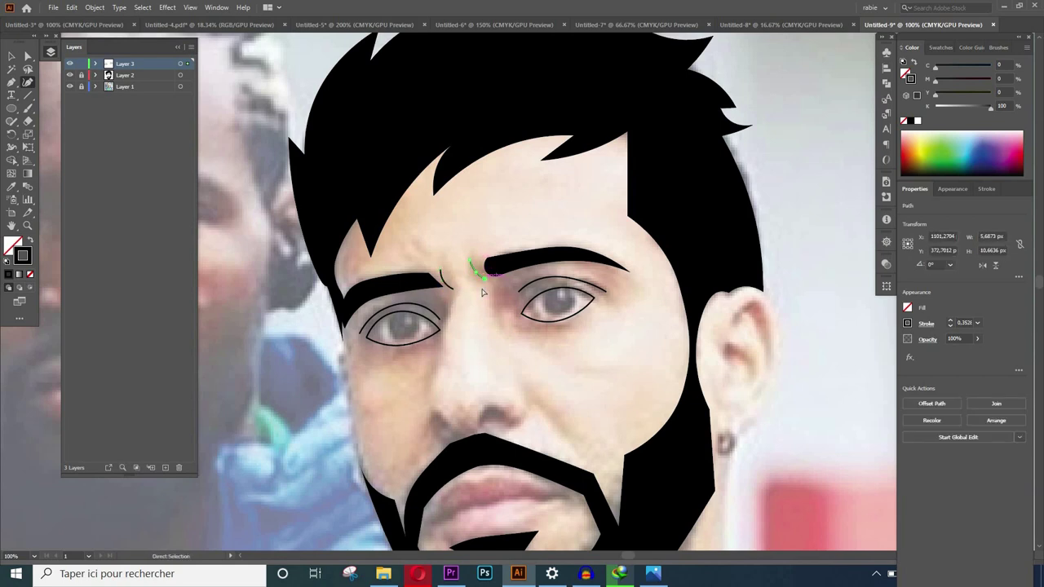
pyautogui.press('Escape')
# Trace the nose side line down the bridge to near the beard
pyautogui.click(453, 287)
pyautogui.click(448, 318)
pyautogui.click(441, 367)
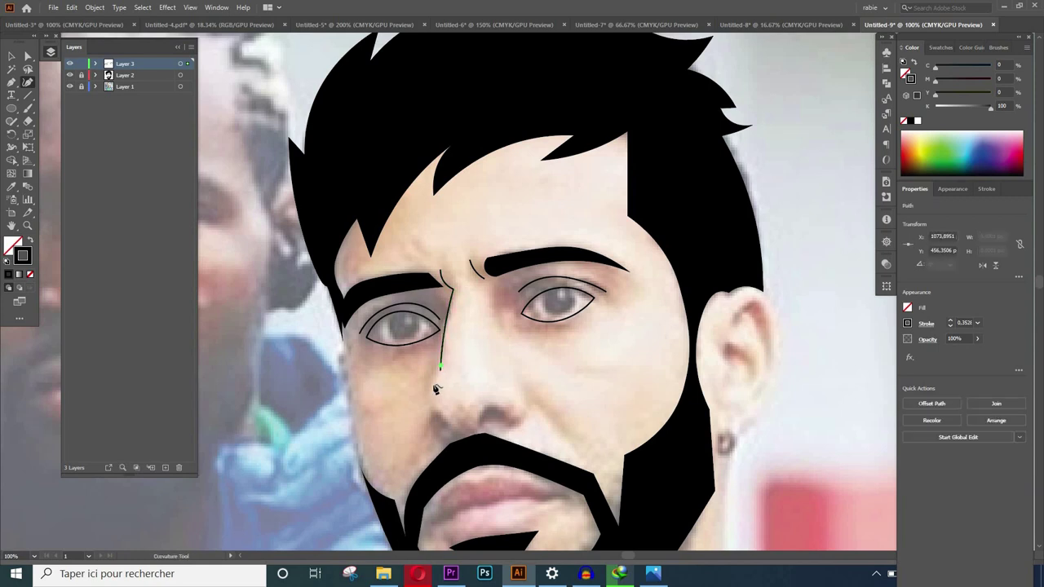
pyautogui.click(443, 419)
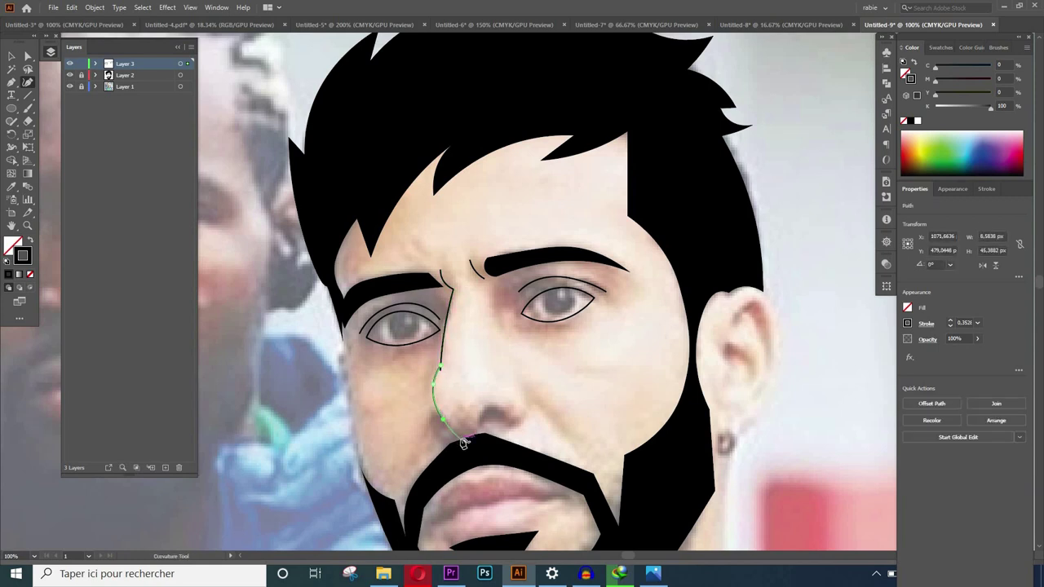
pyautogui.click(462, 443)
pyautogui.press('Escape')
# Draw the nostril curve and the right wing of the nose
pyautogui.click(482, 422)
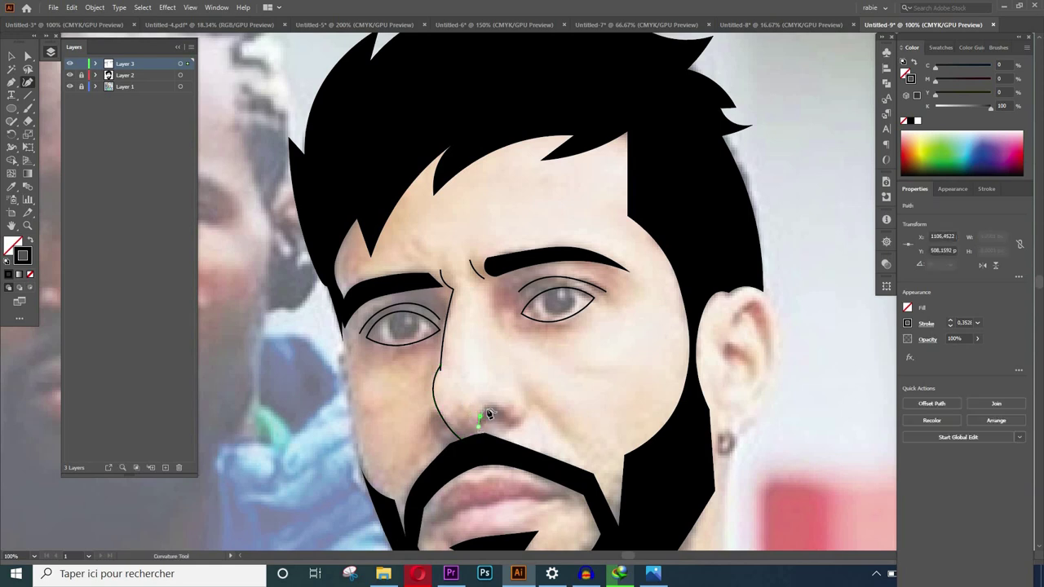
pyautogui.click(504, 417)
pyautogui.click(504, 424)
pyautogui.click(523, 396)
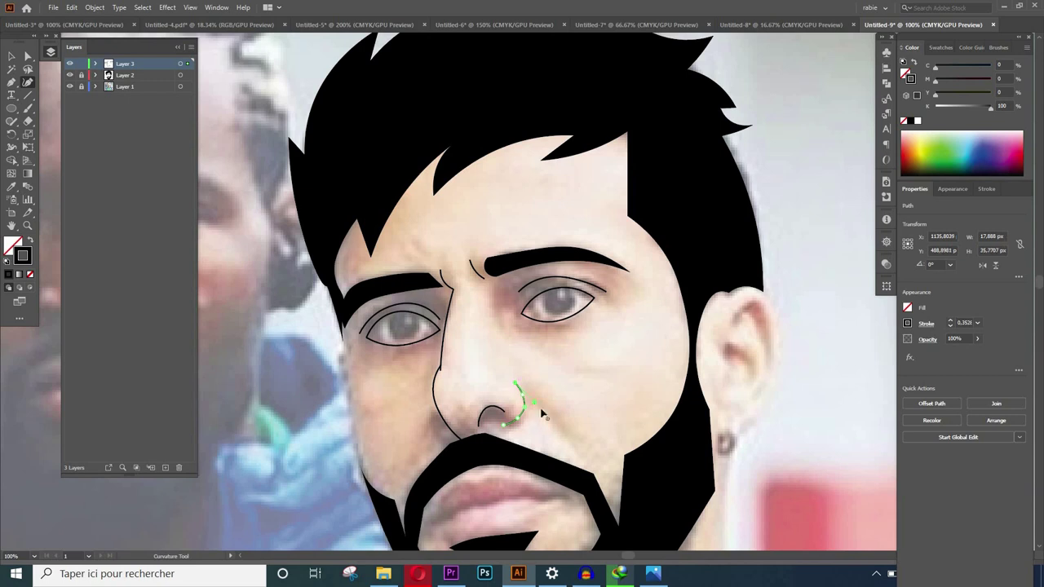
pyautogui.click(534, 402)
pyautogui.press('Escape')
# Add a cheek crease from the nose and the left nostril curve
pyautogui.click(515, 382)
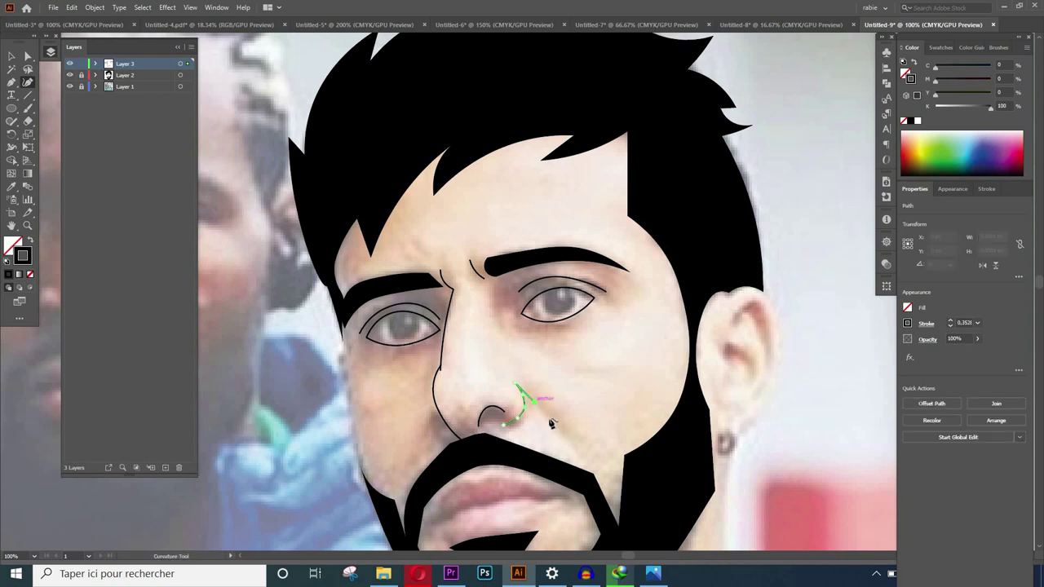
pyautogui.click(559, 429)
pyautogui.press('Escape')
pyautogui.click(433, 398)
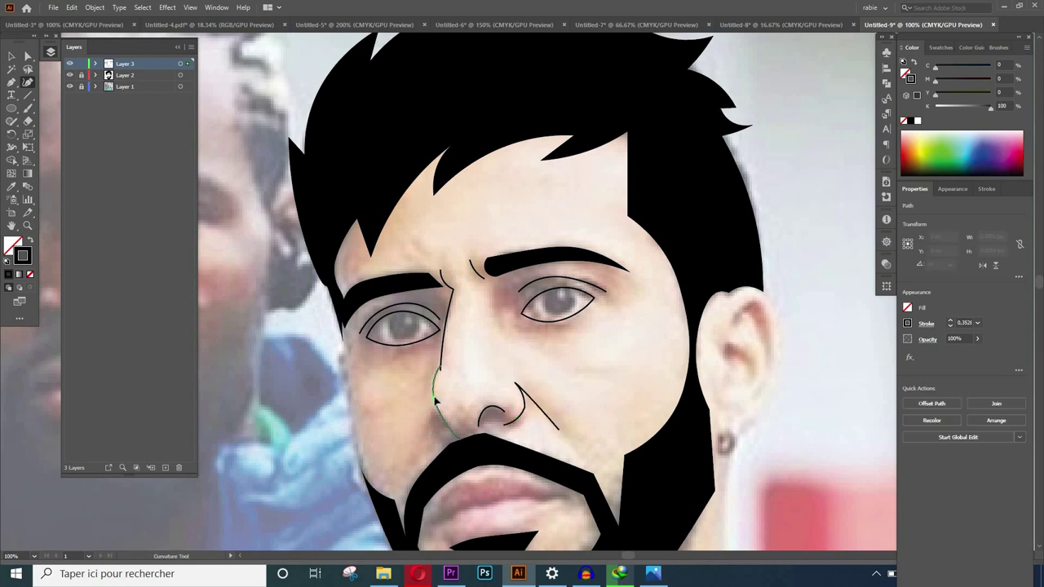
pyautogui.click(430, 438)
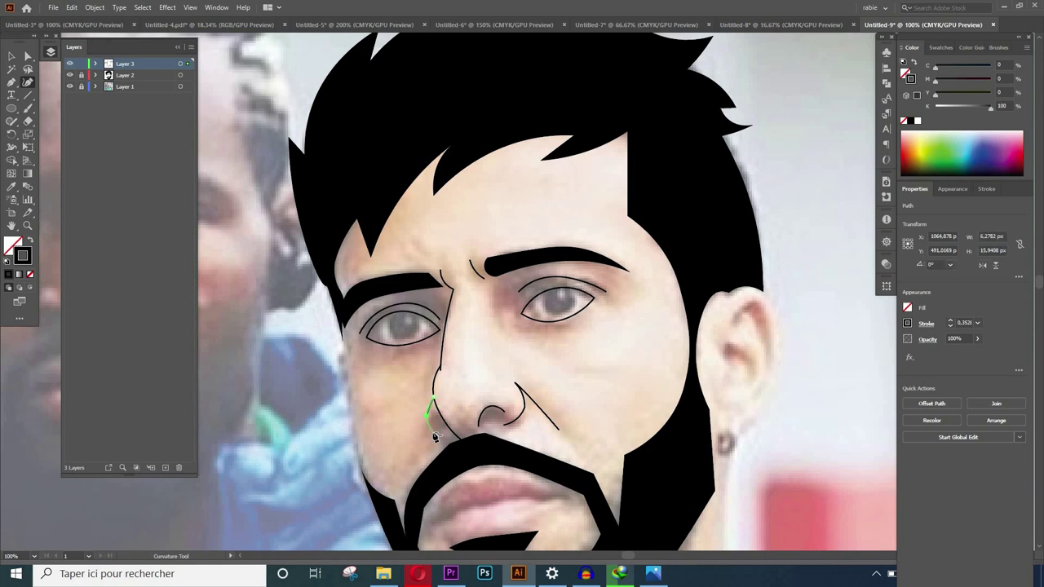
pyautogui.press('Escape')
# Reshape the left nostril curve with an added point and extend it downward
pyautogui.click(438, 421)
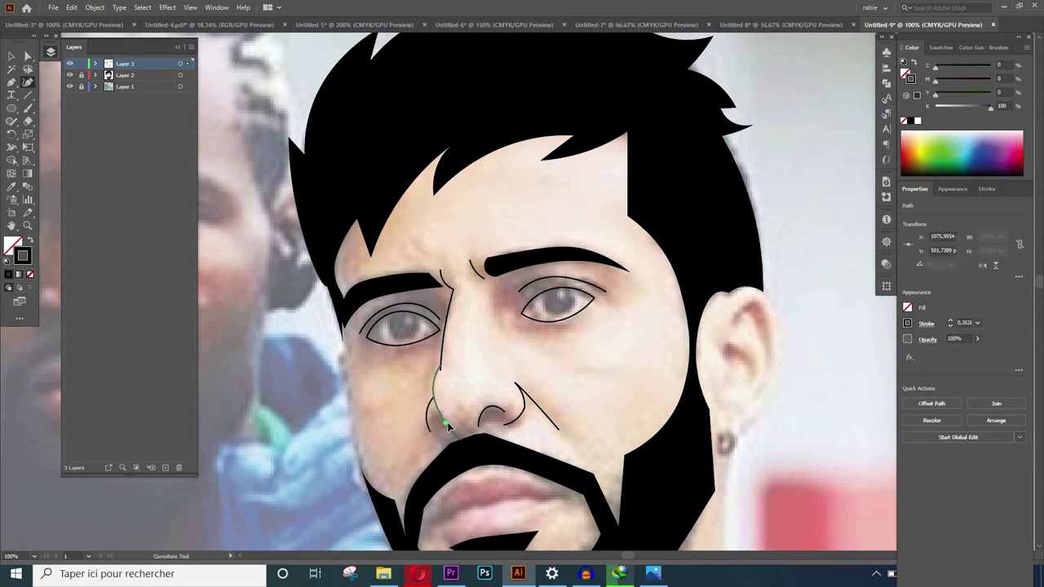
pyautogui.click(423, 425)
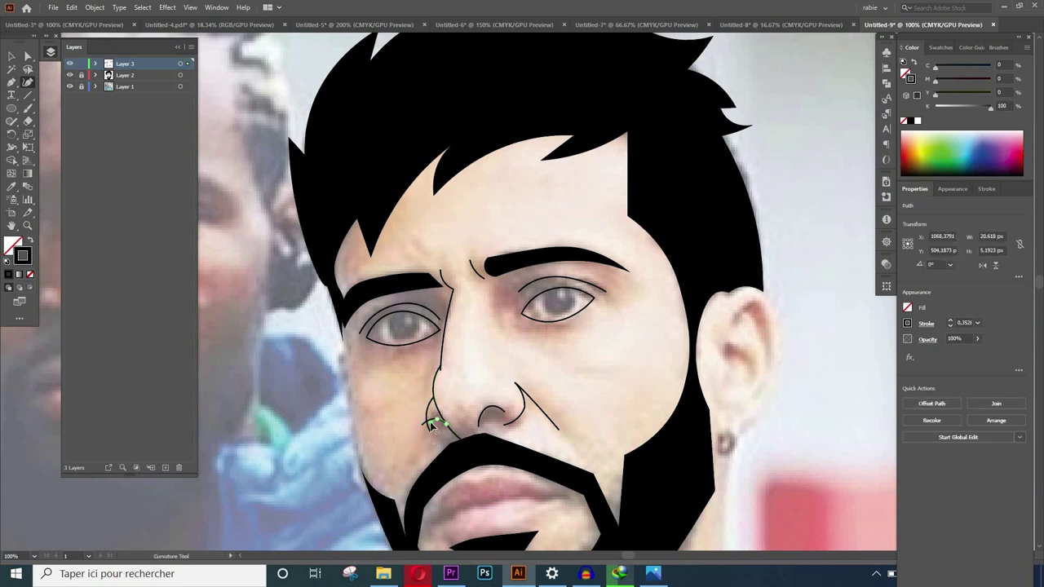
pyautogui.click(440, 369)
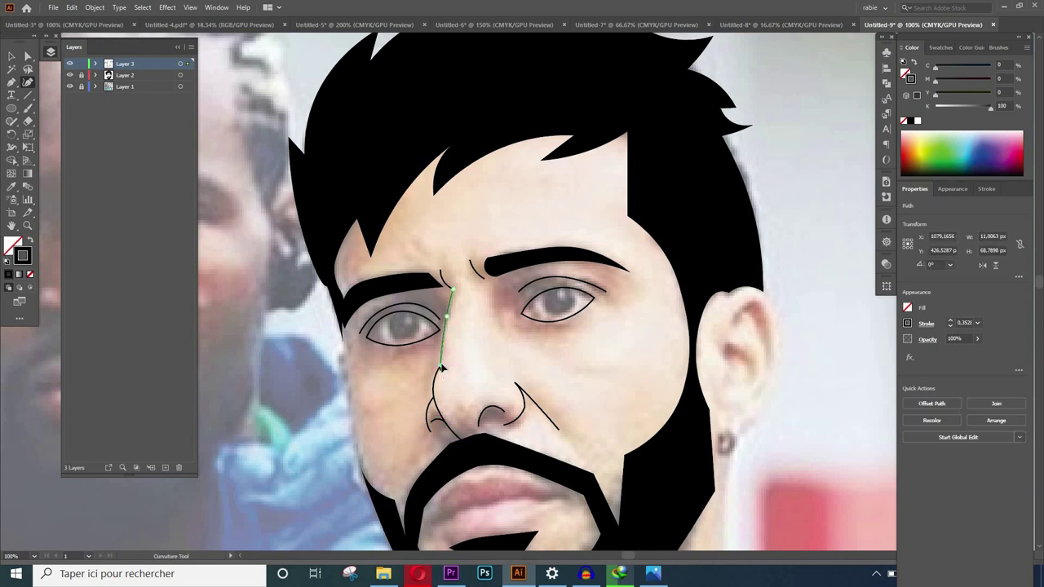
pyautogui.press('Escape')
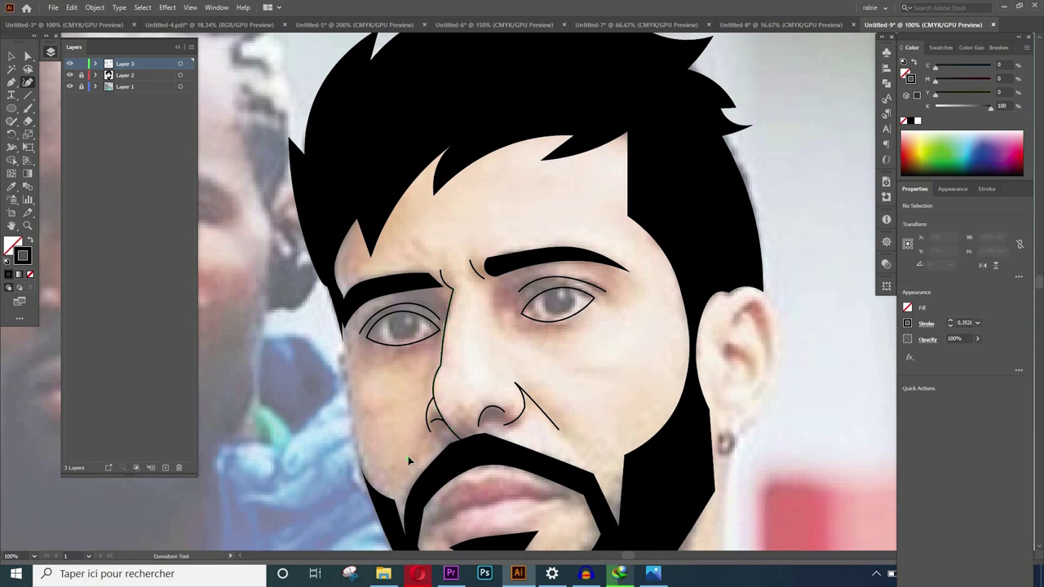
pyautogui.click(425, 424)
pyautogui.click(416, 445)
# Trace the left cheek outline from below the eye down toward the beard
pyautogui.press('Escape')
pyautogui.click(344, 339)
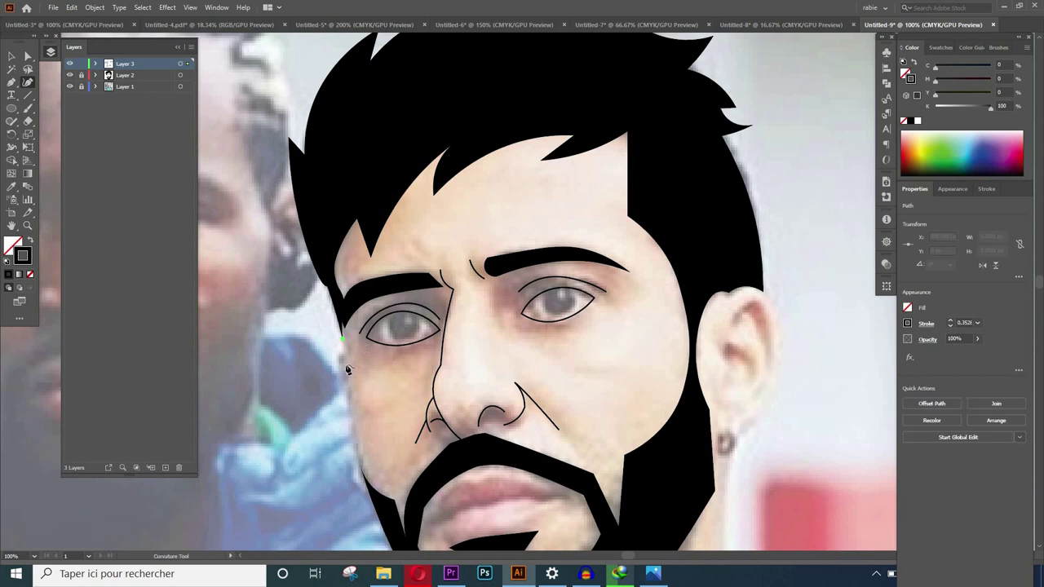
pyautogui.click(354, 422)
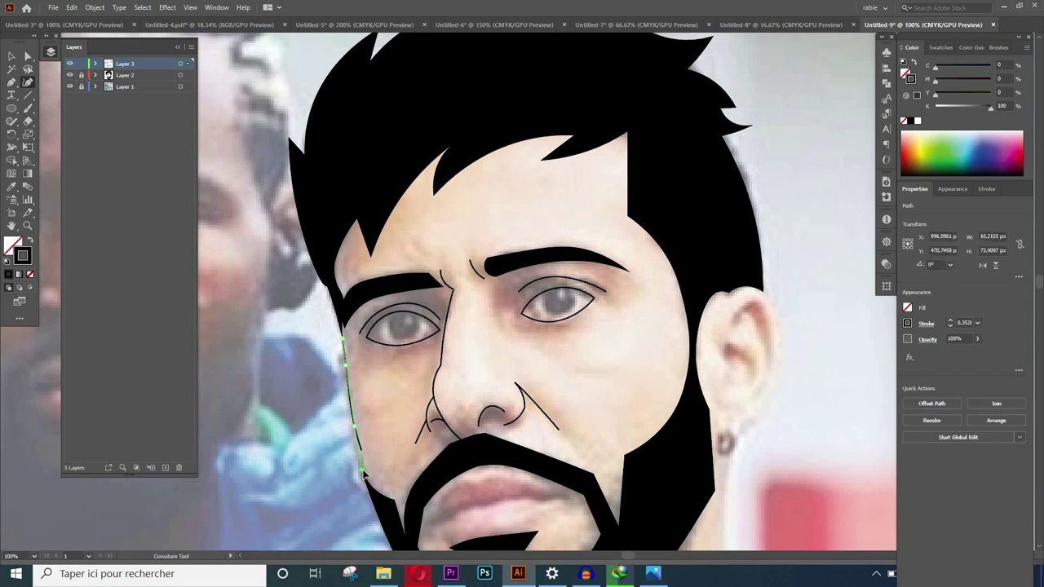
pyautogui.click(361, 471)
pyautogui.press('Escape')
# Reshape the left cheek curve by adding a point, then deselect it
pyautogui.click(346, 393)
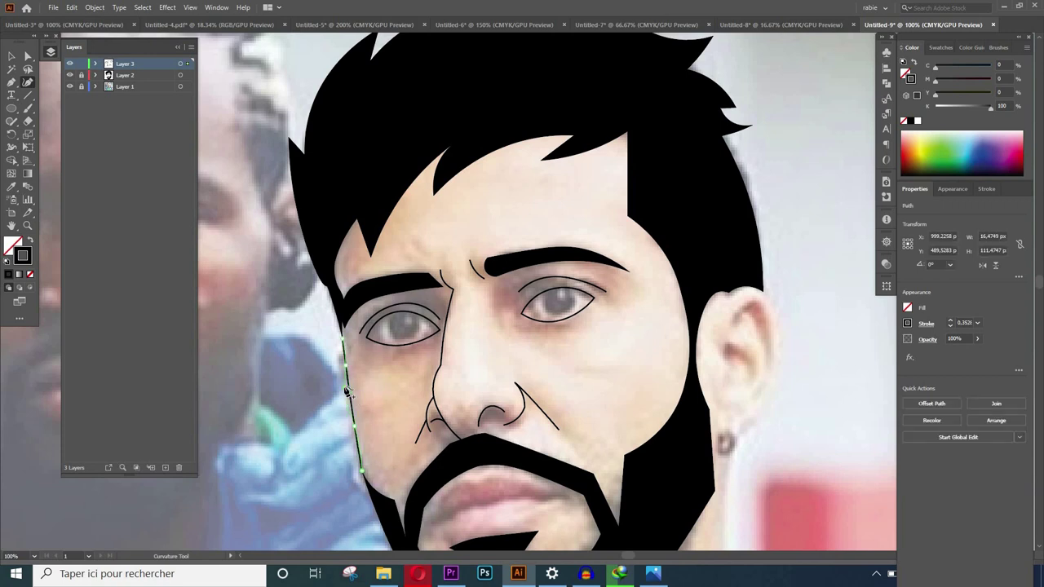
pyautogui.click(343, 363)
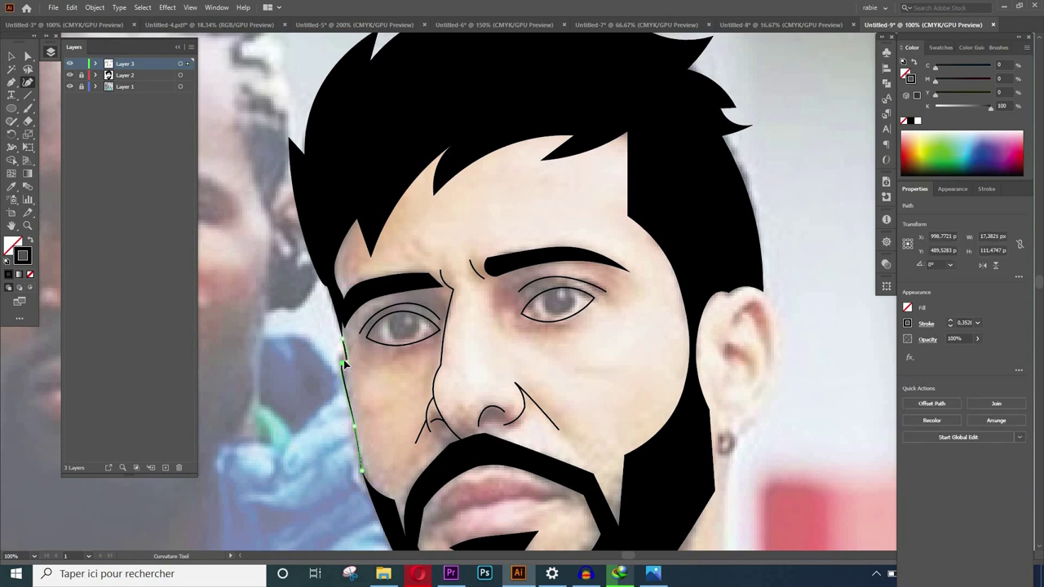
pyautogui.press('Escape')
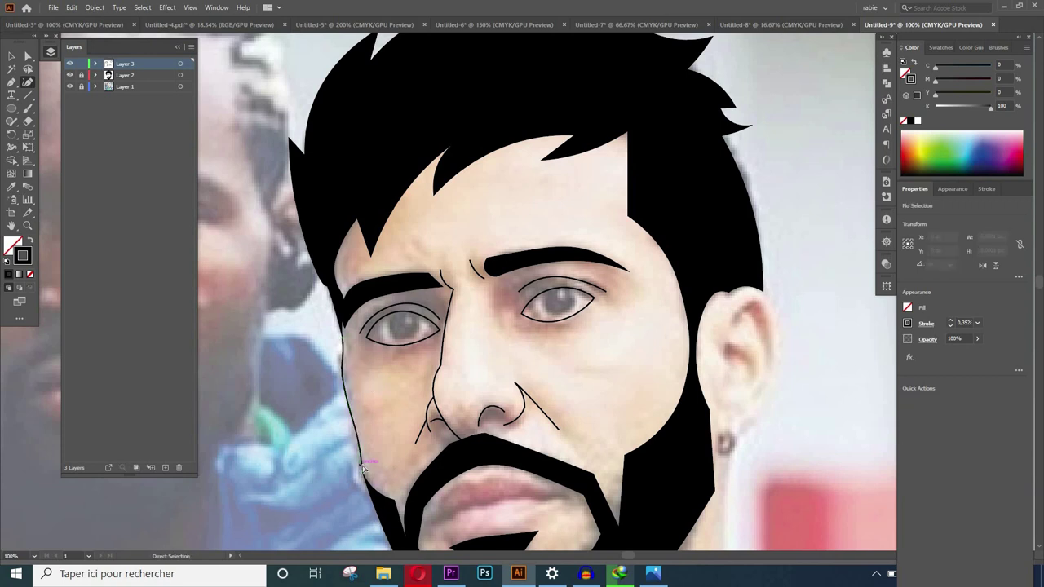
pyautogui.keyDown('ctrl'); pyautogui.click(363, 469); pyautogui.keyUp('ctrl')
pyautogui.press('Escape')
# Outline the ear's outer rim down to the earlobe, pulling its back edge inward
pyautogui.click(710, 321)
pyautogui.click(728, 292)
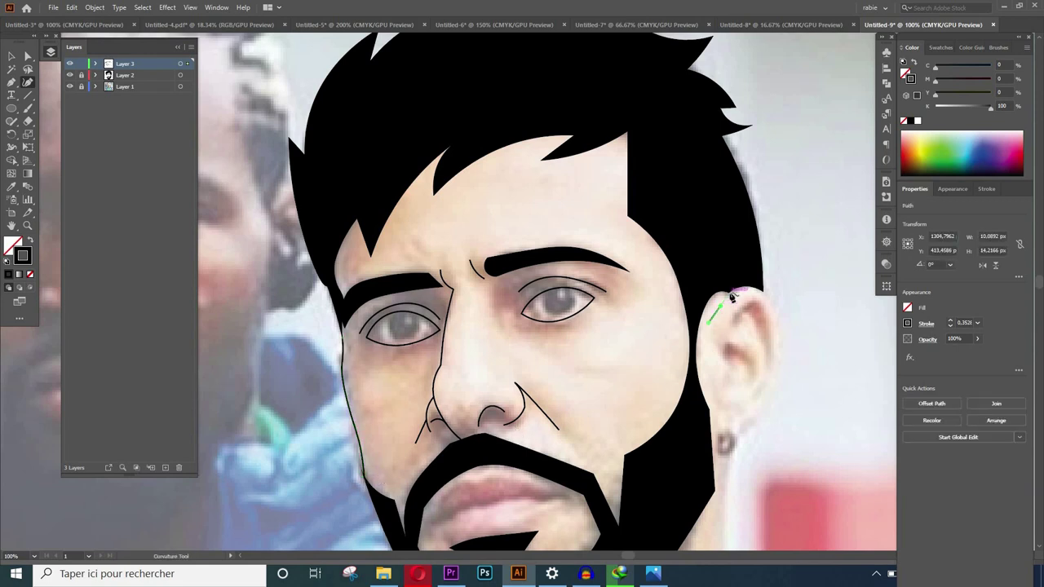
pyautogui.click(742, 288)
pyautogui.click(781, 324)
pyautogui.click(789, 377)
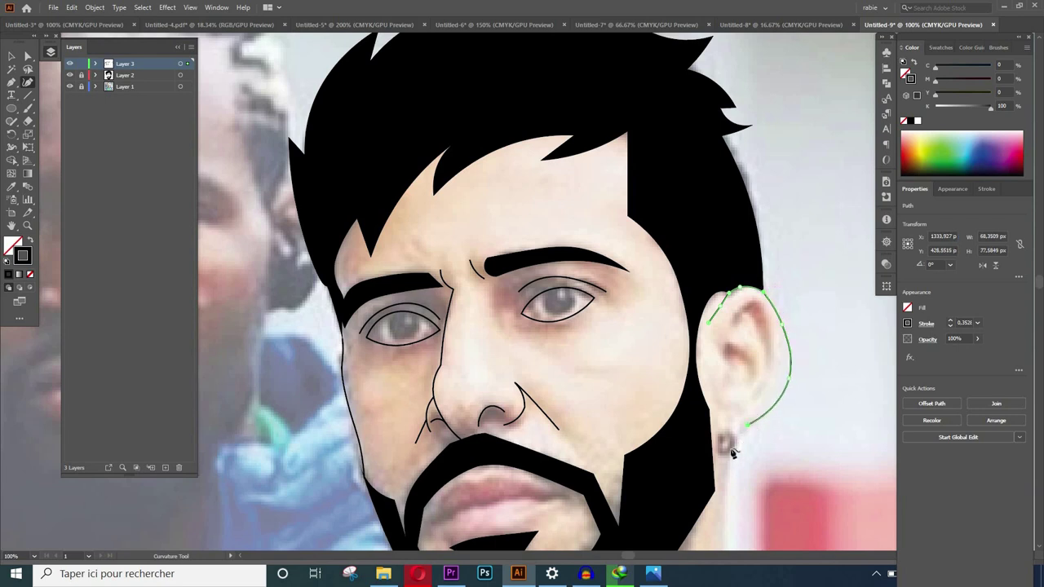
pyautogui.click(747, 426)
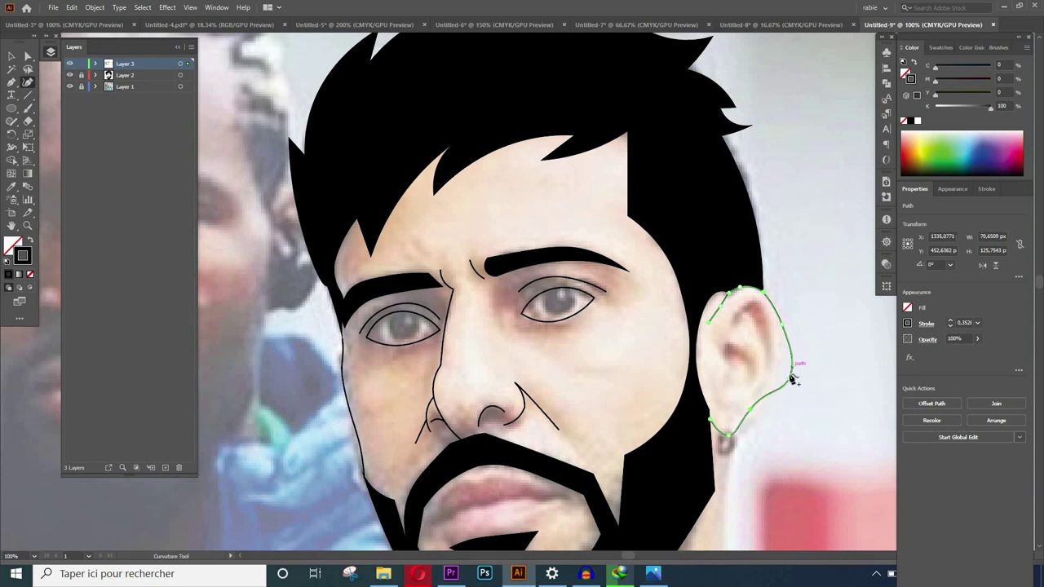
pyautogui.moveTo(790, 377); pyautogui.dragTo(780, 362)
pyautogui.click(768, 405)
# Draw the main inner-ear fold curve over the top of the ear
pyautogui.hotkey('shift', '`')
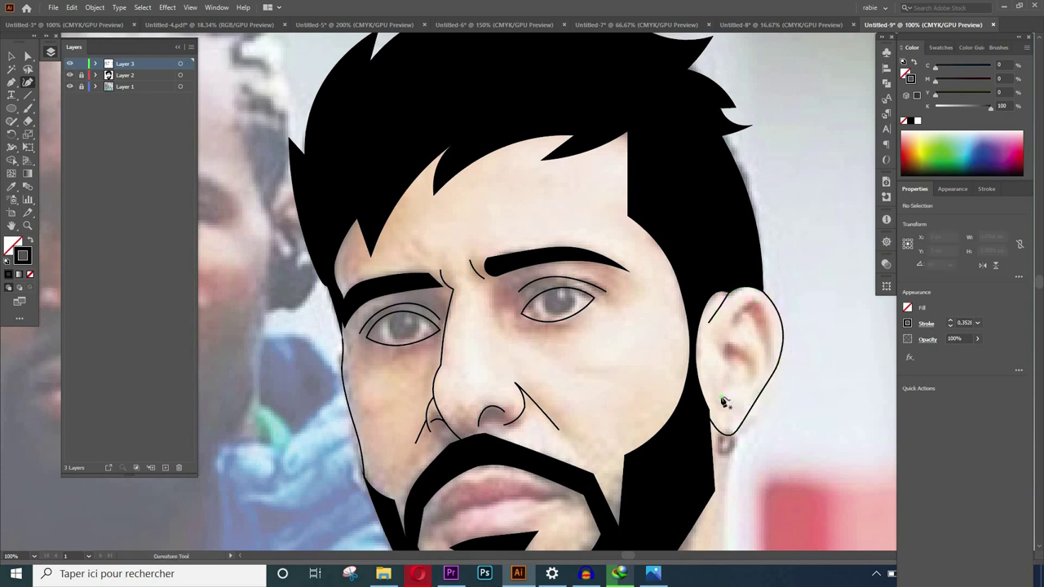
pyautogui.click(710, 407)
pyautogui.click(732, 373)
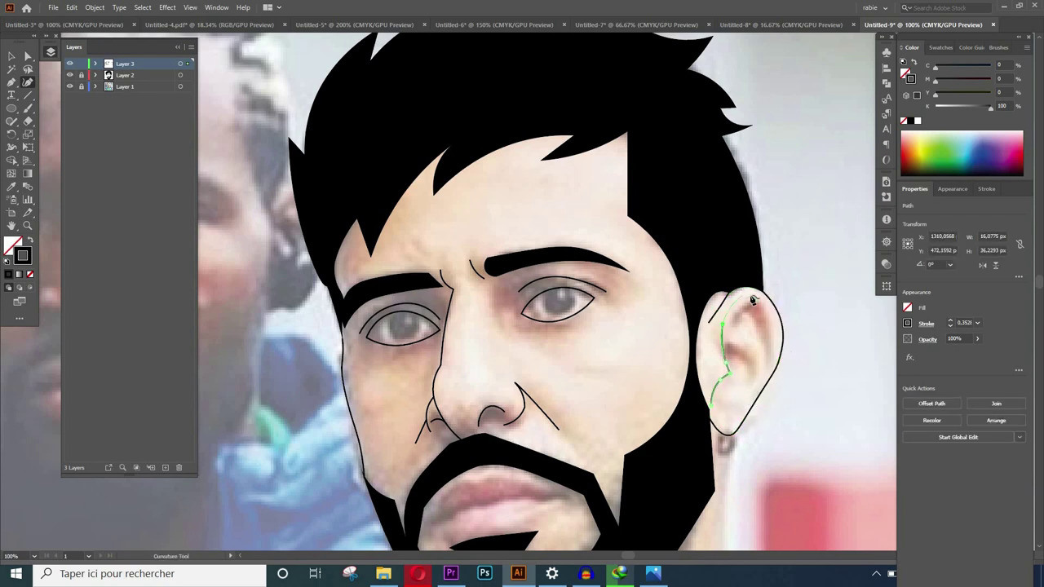
pyautogui.click(751, 299)
pyautogui.click(768, 321)
pyautogui.click(760, 391)
pyautogui.press('Escape')
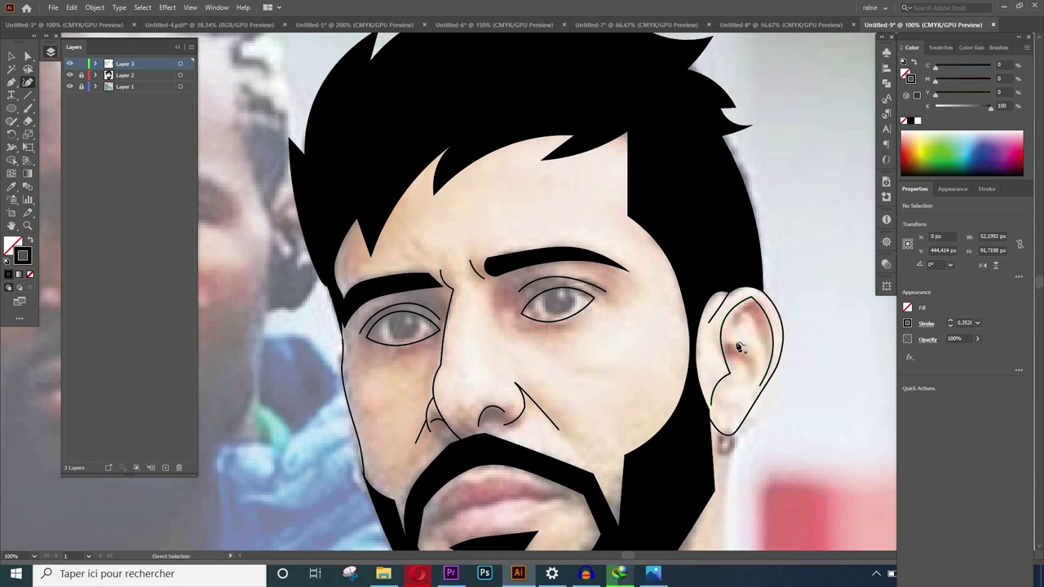
# Add two smaller inner-ear fold curves
pyautogui.click(721, 336)
pyautogui.click(737, 352)
pyautogui.click(751, 379)
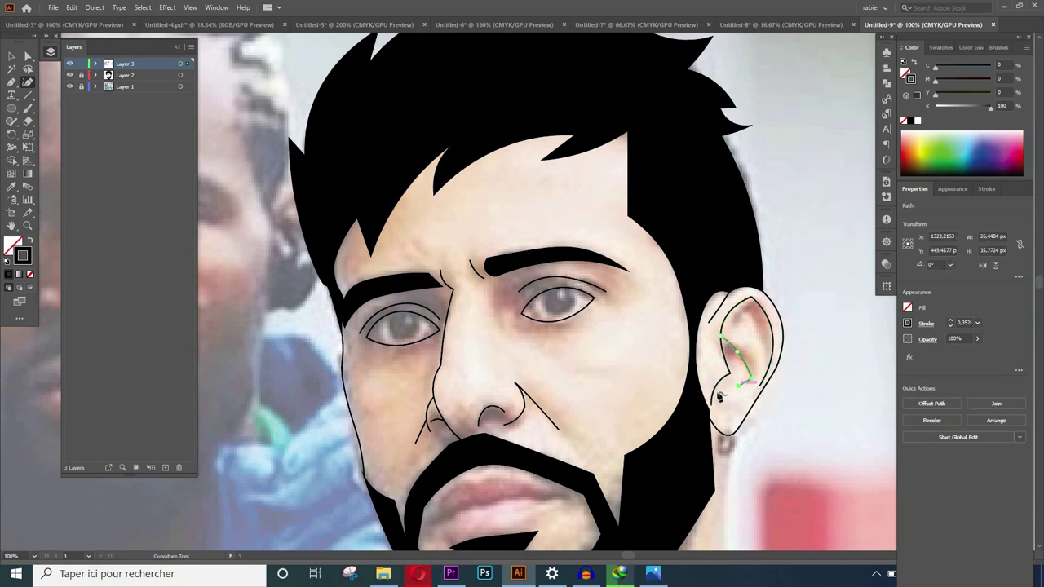
pyautogui.press('Escape')
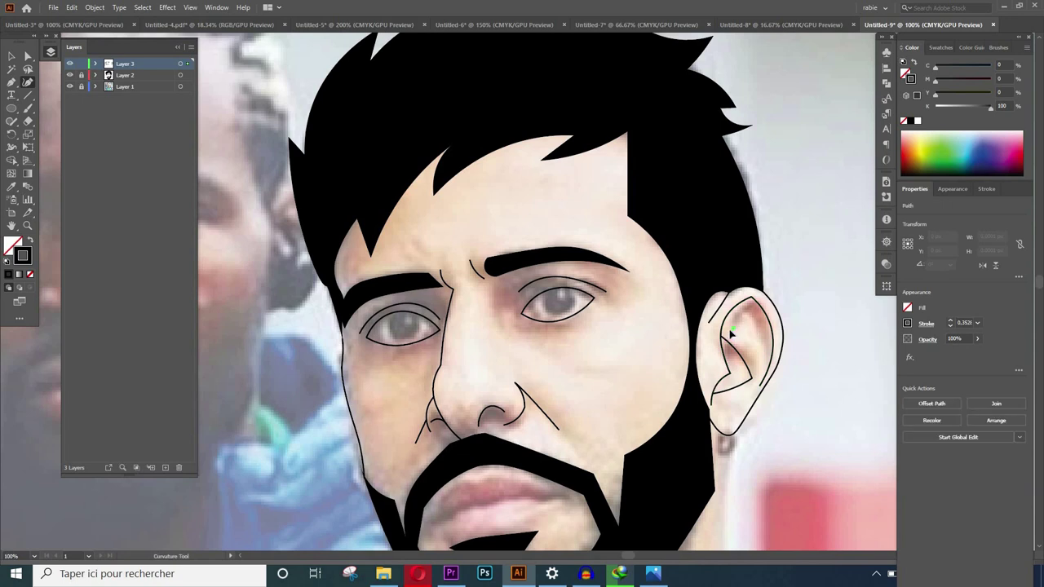
pyautogui.click(730, 330)
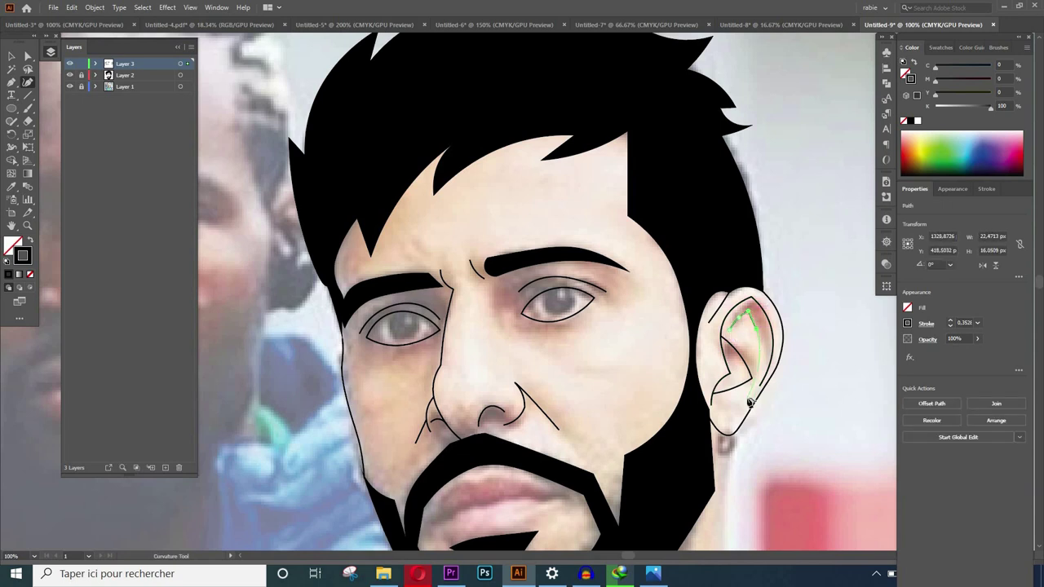
pyautogui.click(748, 403)
pyautogui.press('Escape')
# Zoom out and draw a neck line running down below the ear
pyautogui.hotkey('ctrl', '-')
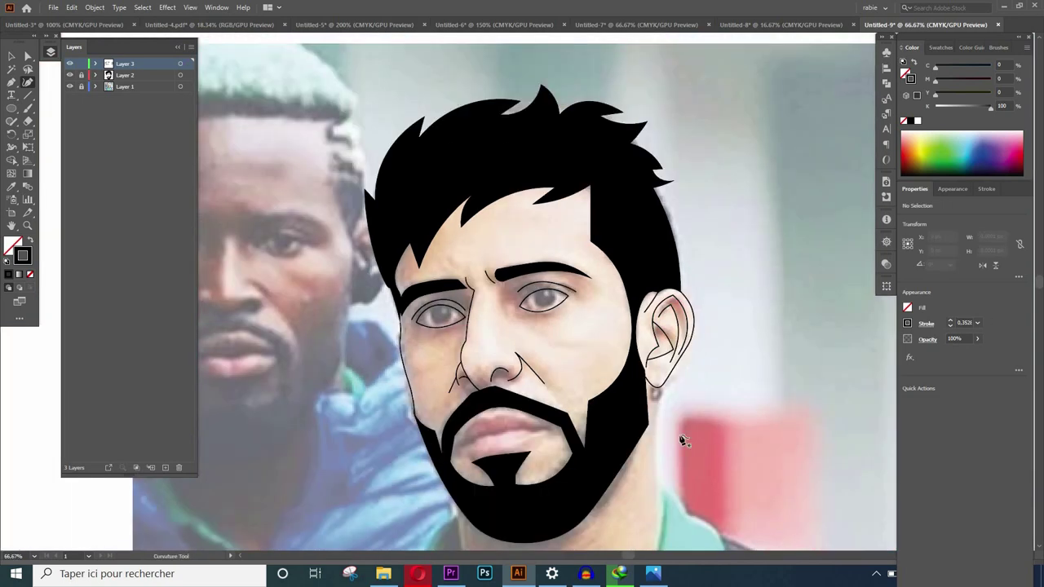
pyautogui.click(656, 390)
pyautogui.click(653, 440)
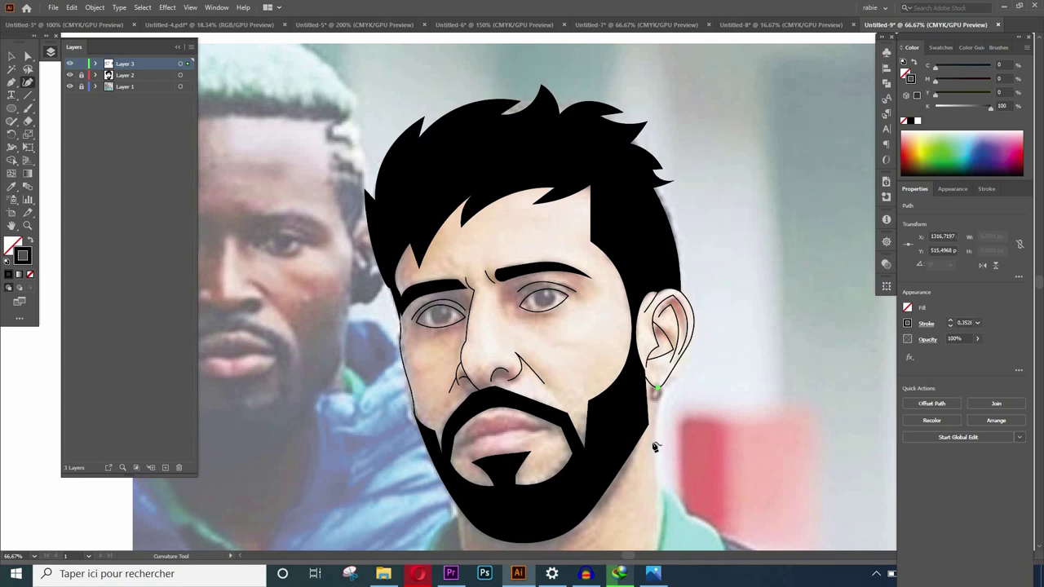
pyautogui.click(657, 531)
pyautogui.keyDown('ctrl'); pyautogui.click(716, 482); pyautogui.keyUp('ctrl')
pyautogui.scroll(-3, 1041, 287)
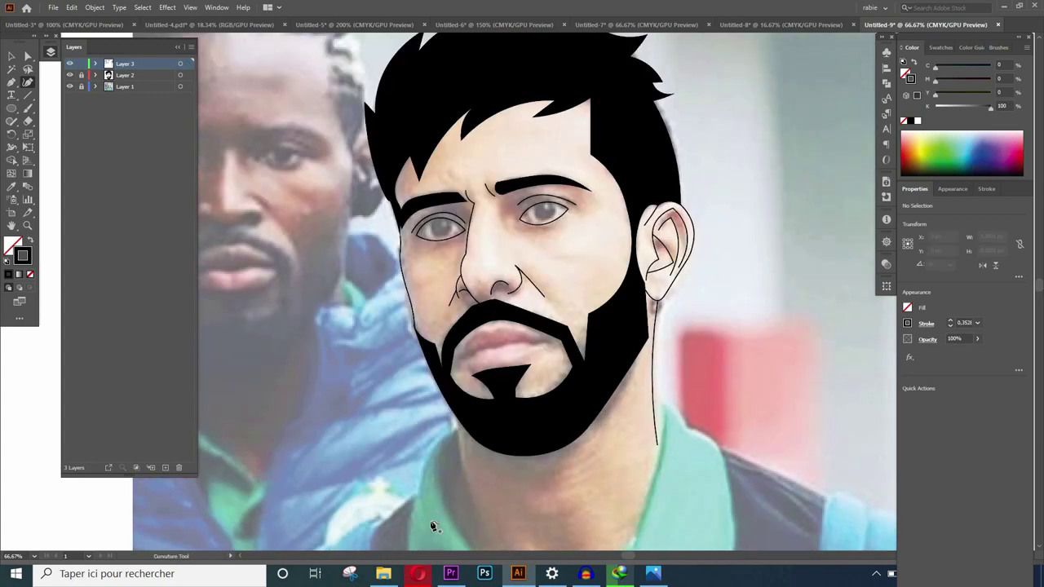
# Draw a neck line from the beard's left edge and a chin-to-collar curve
pyautogui.click(457, 418)
pyautogui.click(464, 505)
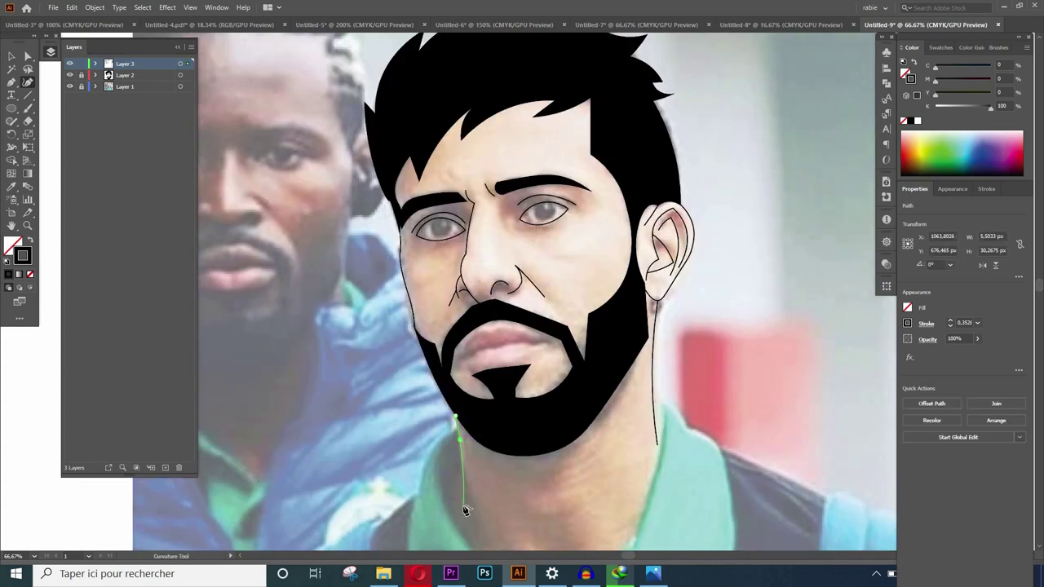
pyautogui.click(497, 433)
pyautogui.click(512, 474)
pyautogui.click(538, 519)
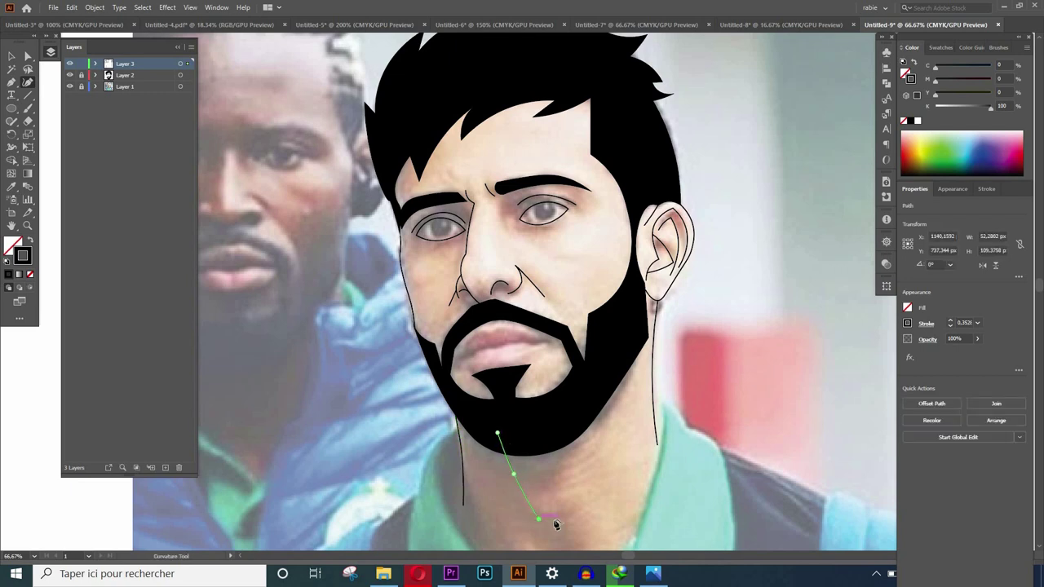
pyautogui.click(589, 488)
pyautogui.press('Escape')
# Draw the right neck line down from the beard and a curve below its left side
pyautogui.click(628, 372)
pyautogui.click(613, 487)
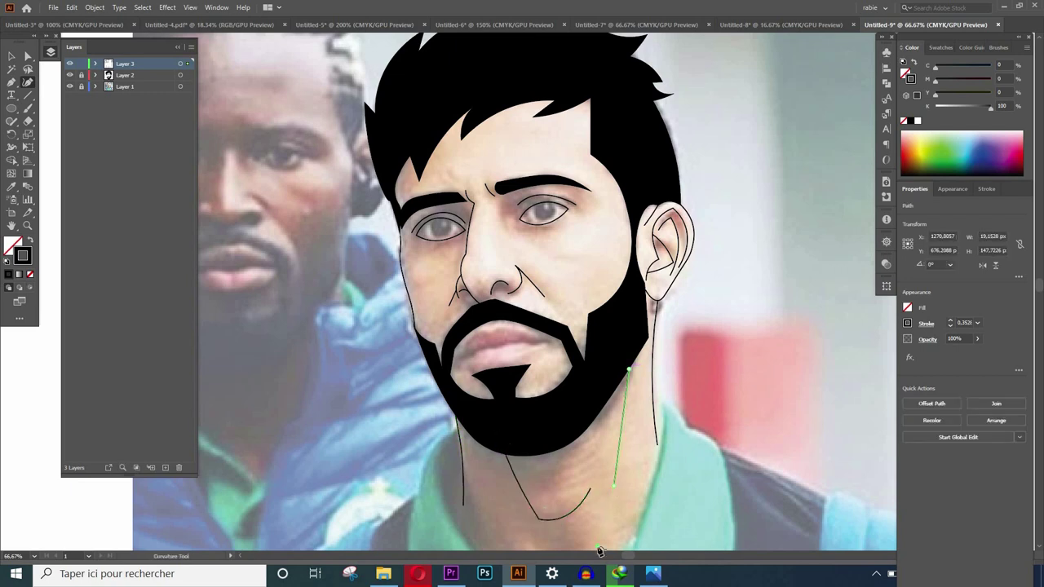
pyautogui.click(597, 545)
pyautogui.press('Escape')
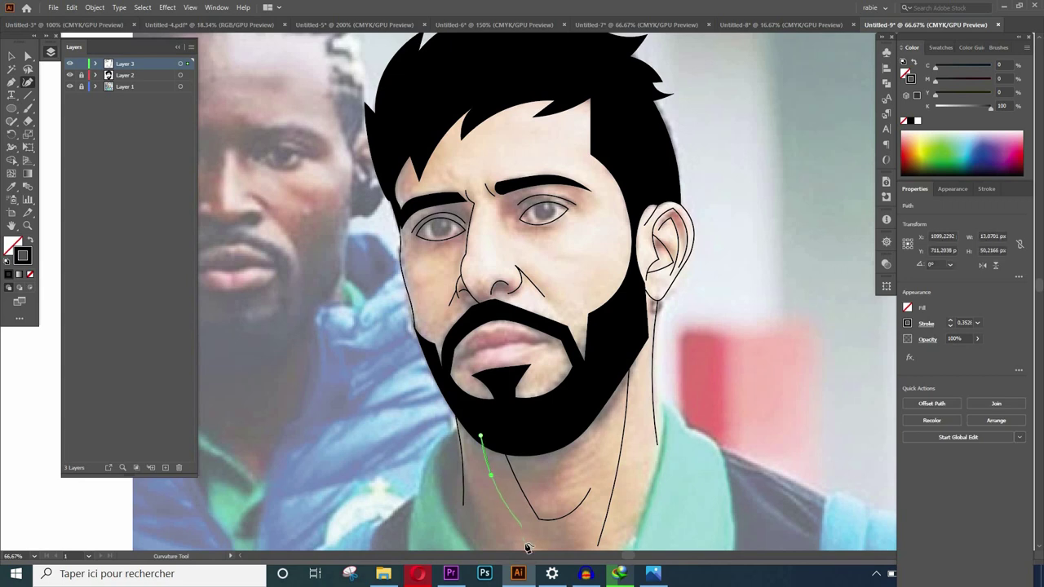
pyautogui.click(525, 544)
pyautogui.press('Escape')
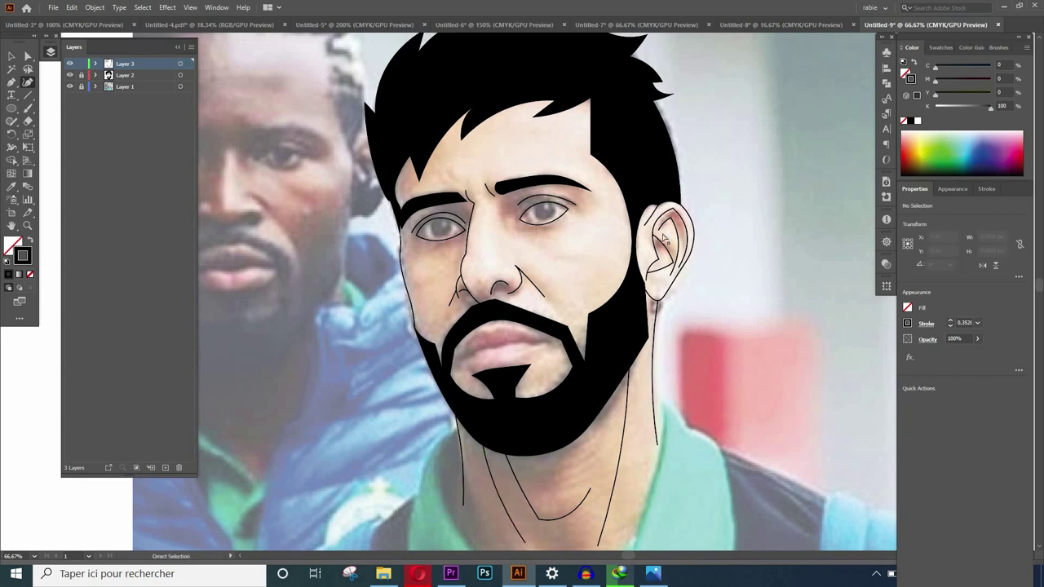
# Select all line art and browse the brush libraries, starting with Borders
pyautogui.hotkey('ctrl', 'a')
pyautogui.click(996, 48)
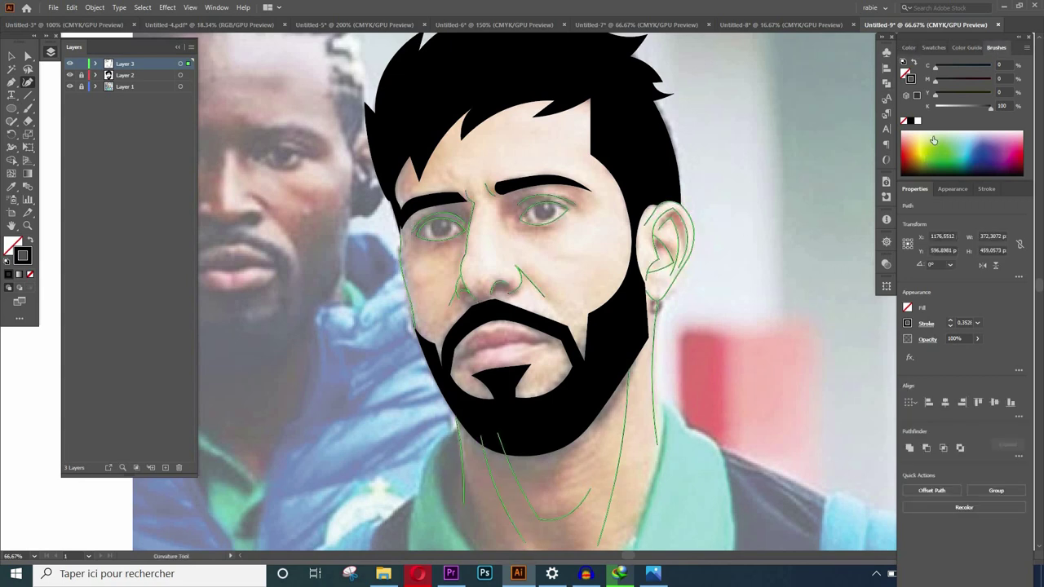
pyautogui.click(906, 176)
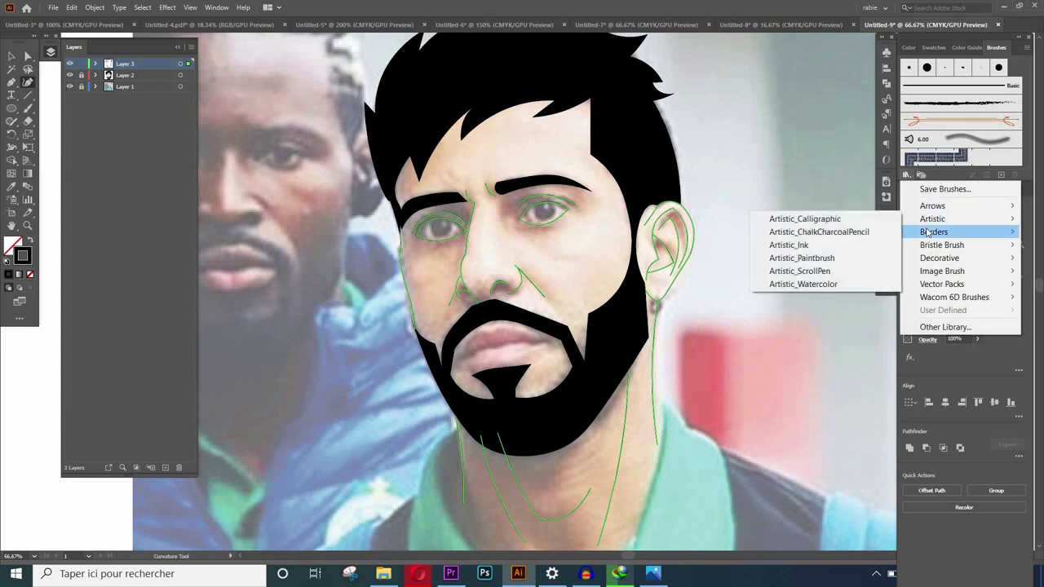
pyautogui.click(864, 244)
pyautogui.click(484, 327)
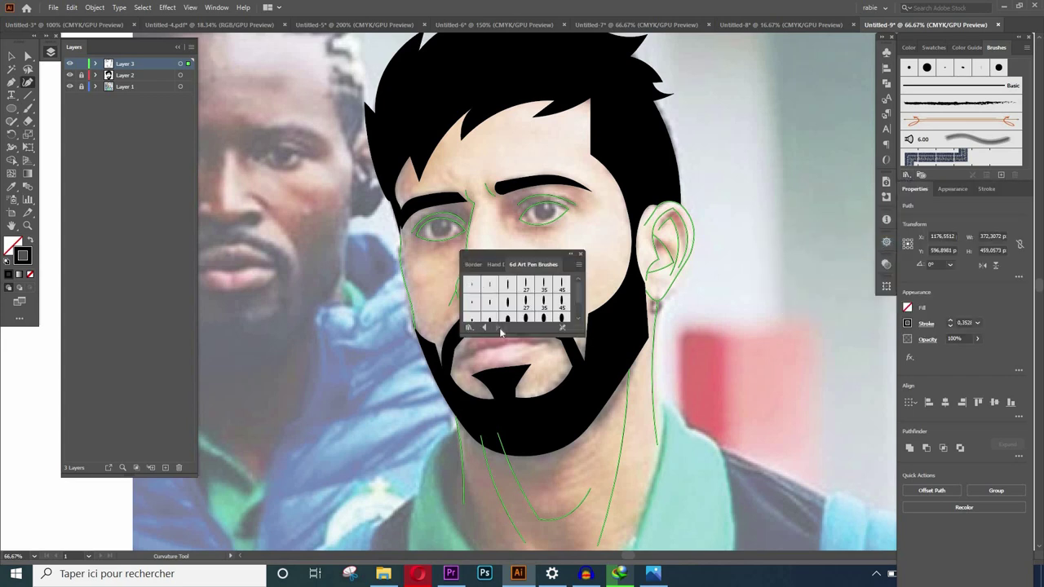
pyautogui.click(483, 327)
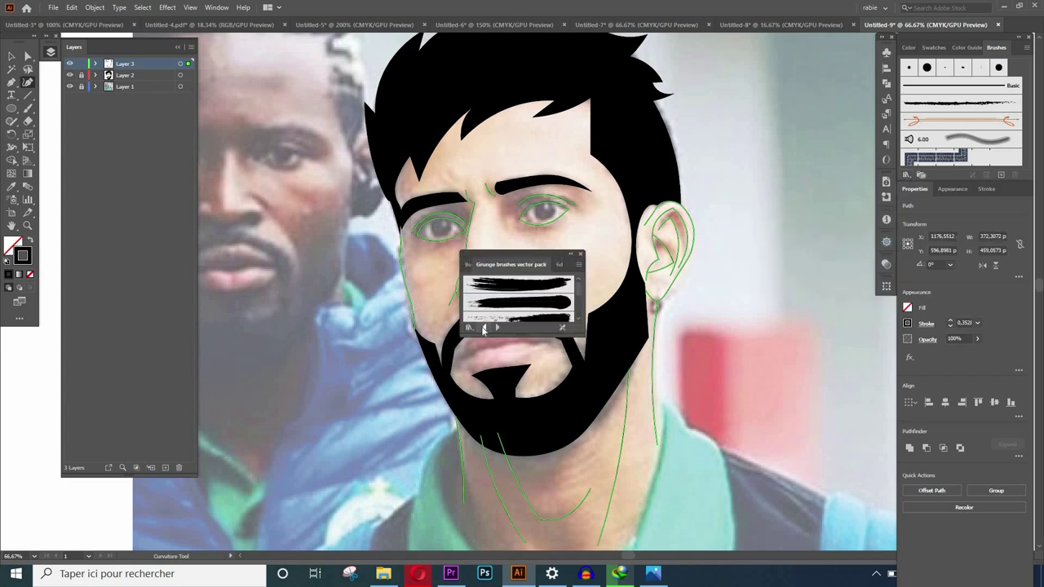
pyautogui.click(907, 175)
pyautogui.click(852, 242)
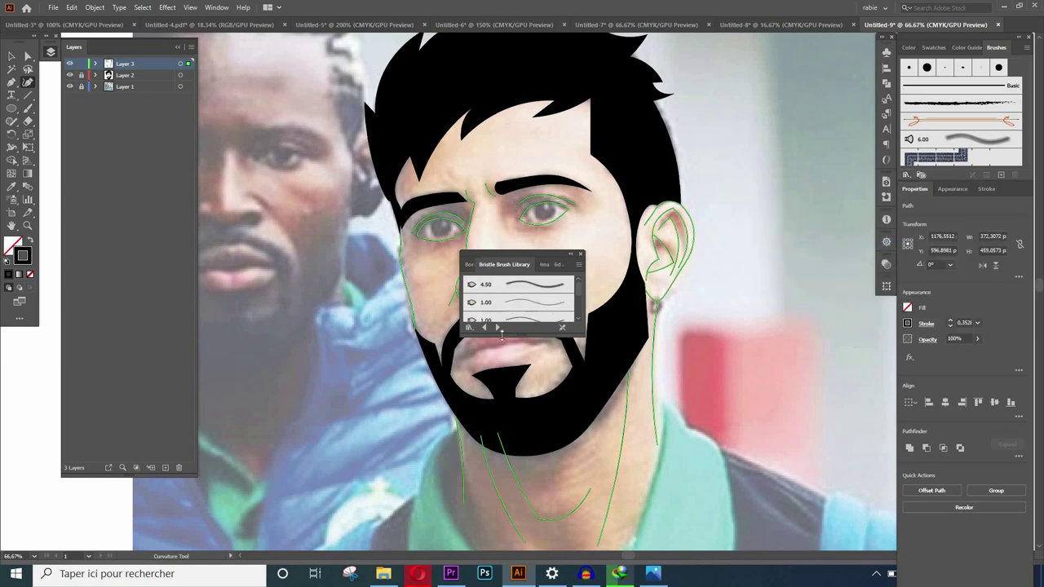
# Step through to Artistic_ChalkCharcoalPencil, close that library panel, and deselect the paths
pyautogui.click(494, 327)
pyautogui.click(493, 327)
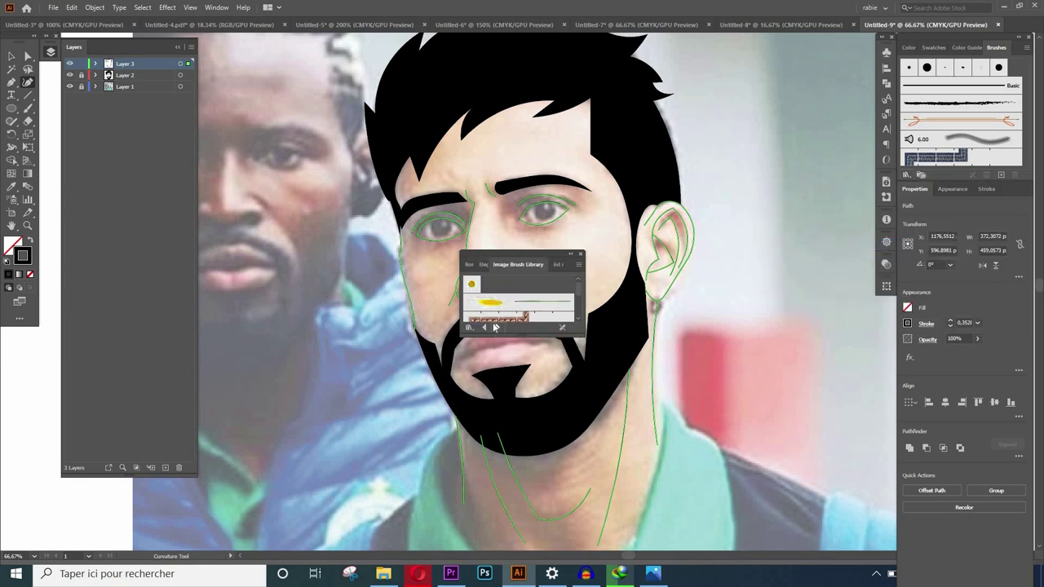
pyautogui.click(493, 327)
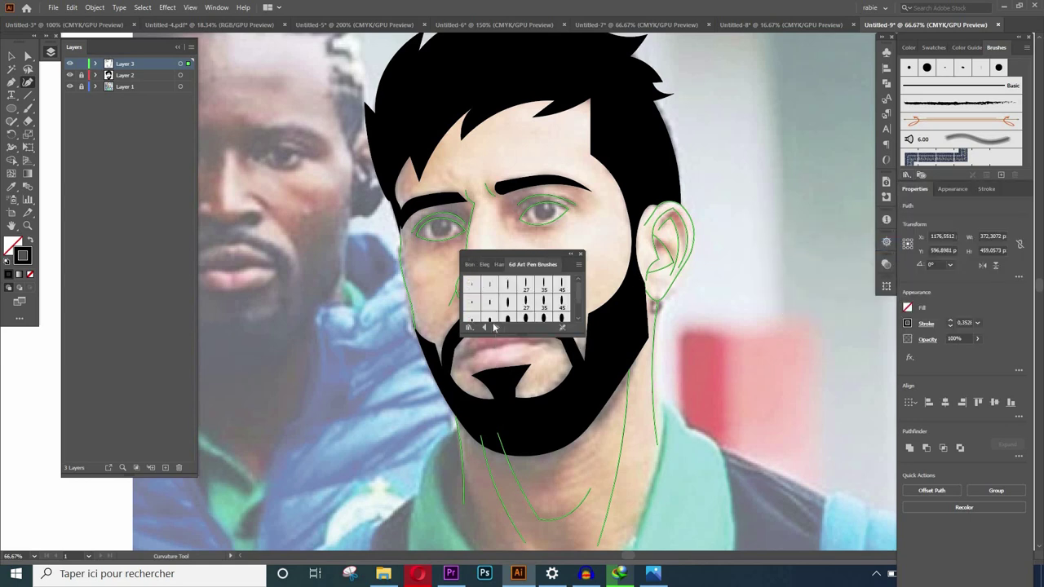
pyautogui.click(907, 174)
pyautogui.click(824, 205)
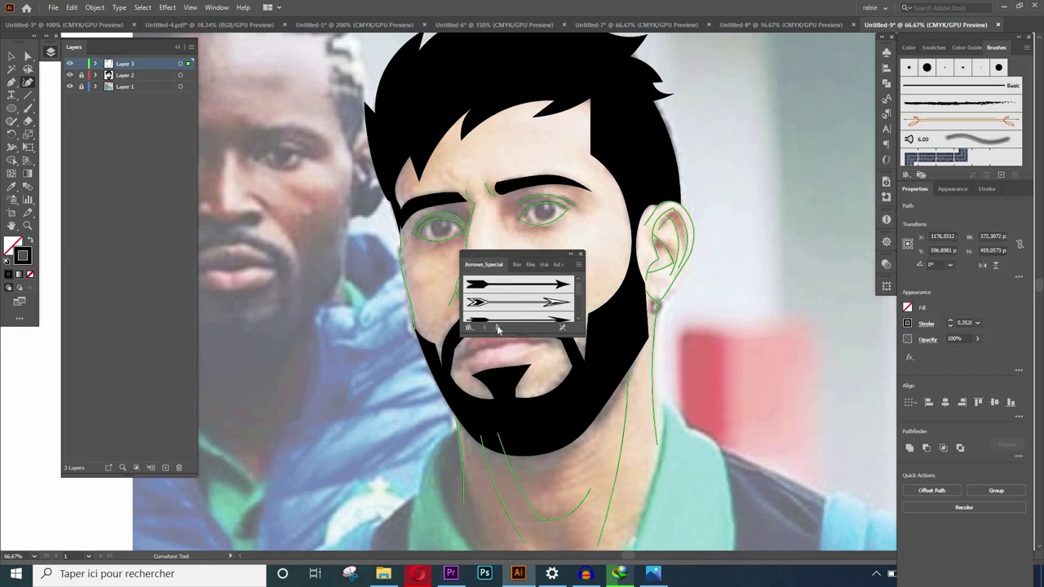
pyautogui.click(498, 327)
pyautogui.click(497, 327)
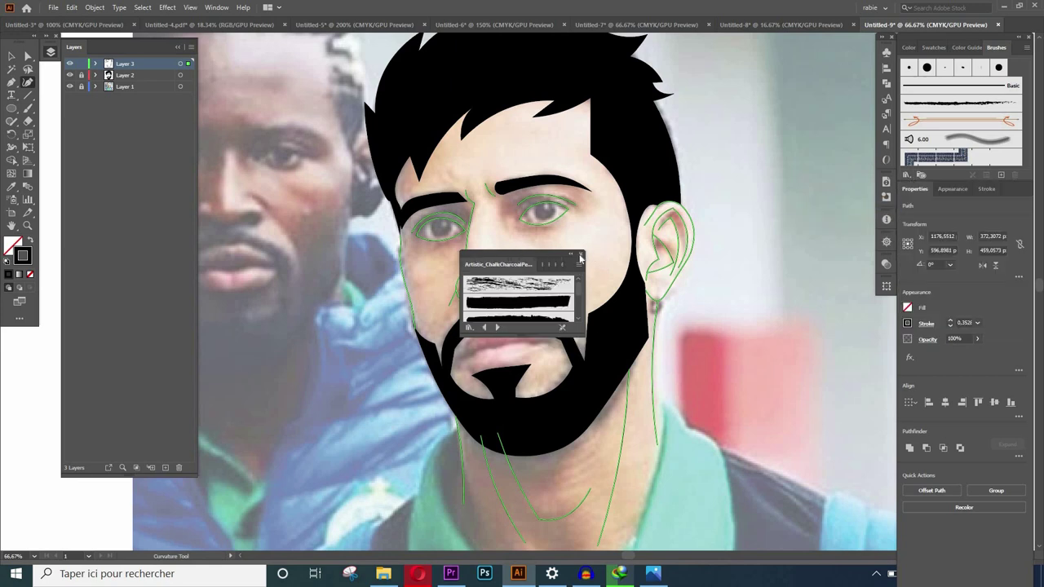
pyautogui.click(579, 256)
pyautogui.keyDown('ctrl'); pyautogui.click(278, 334); pyautogui.keyUp('ctrl')
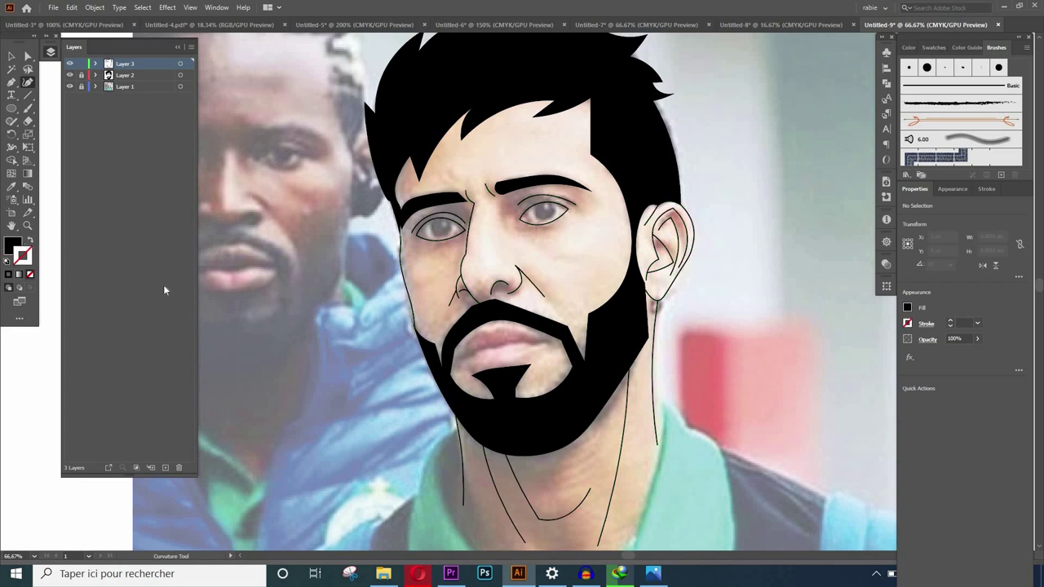
# Draw a long, very thin ellipse across the canvas
pyautogui.click(11, 110)
pyautogui.click(473, 204)
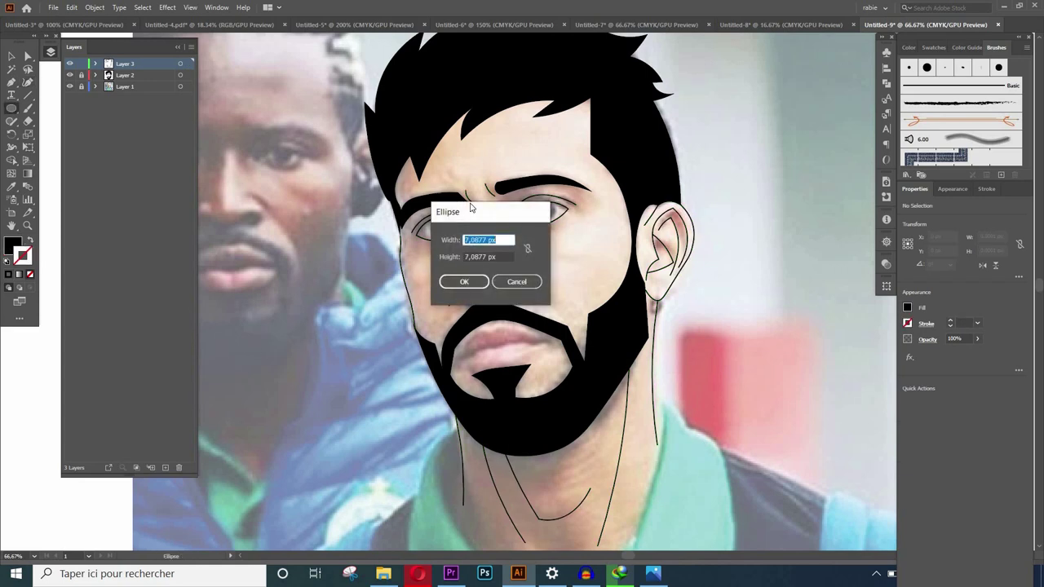
pyautogui.click(516, 279)
pyautogui.moveTo(232, 423); pyautogui.dragTo(667, 426)
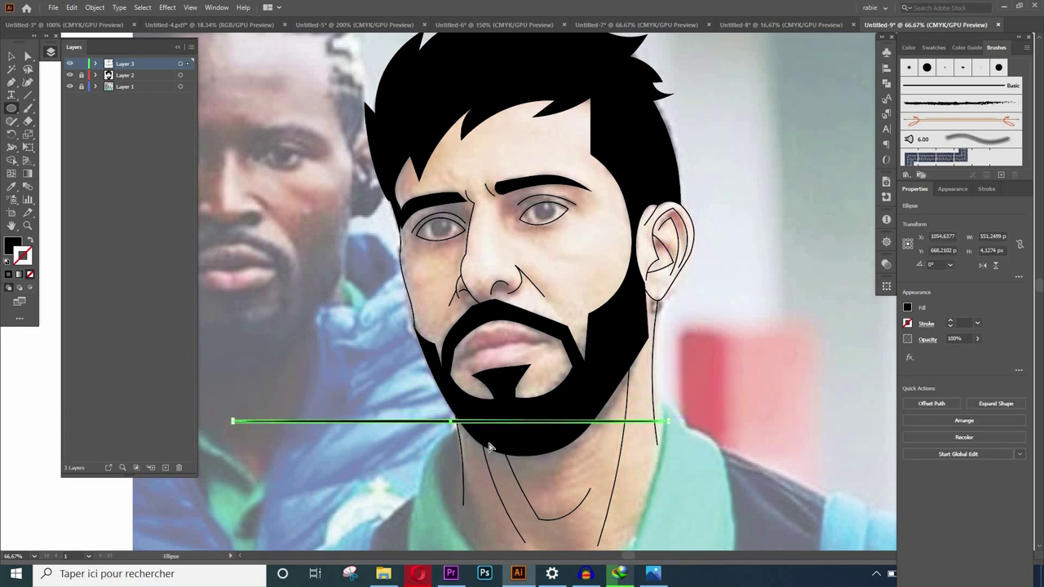
# Turn the ellipse into an Art Brush with Tints colorization, then delete the ellipse
pyautogui.moveTo(420, 423); pyautogui.dragTo(954, 138)
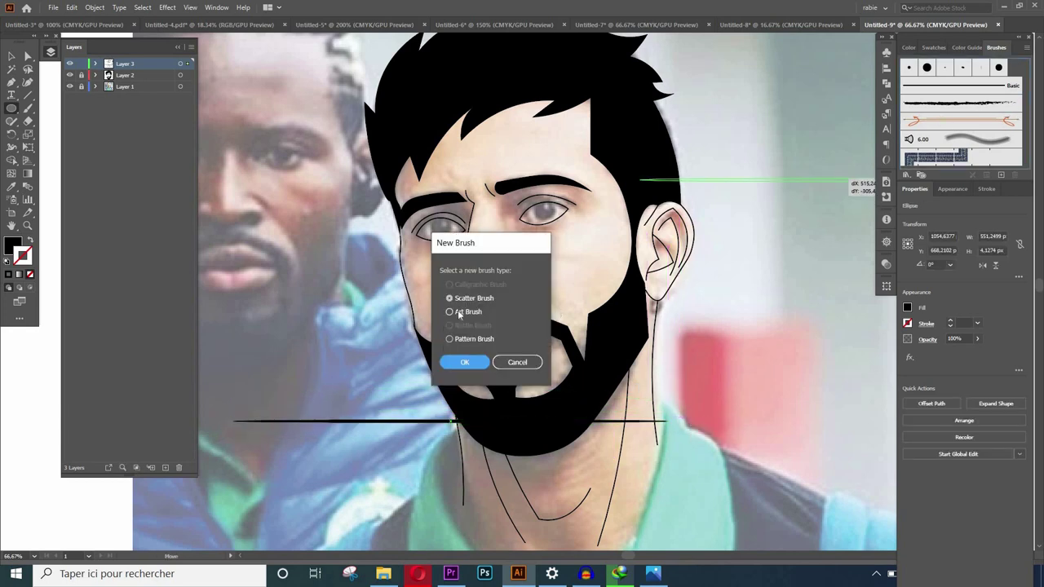
pyautogui.click(449, 312)
pyautogui.click(464, 362)
pyautogui.click(537, 234)
pyautogui.click(522, 247)
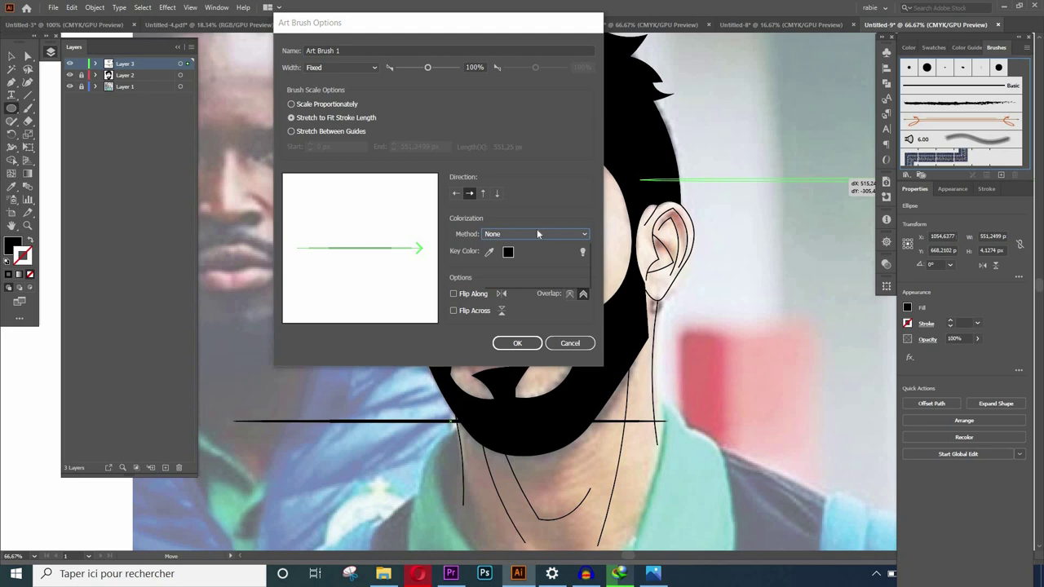
pyautogui.click(519, 344)
pyautogui.press('Delete')
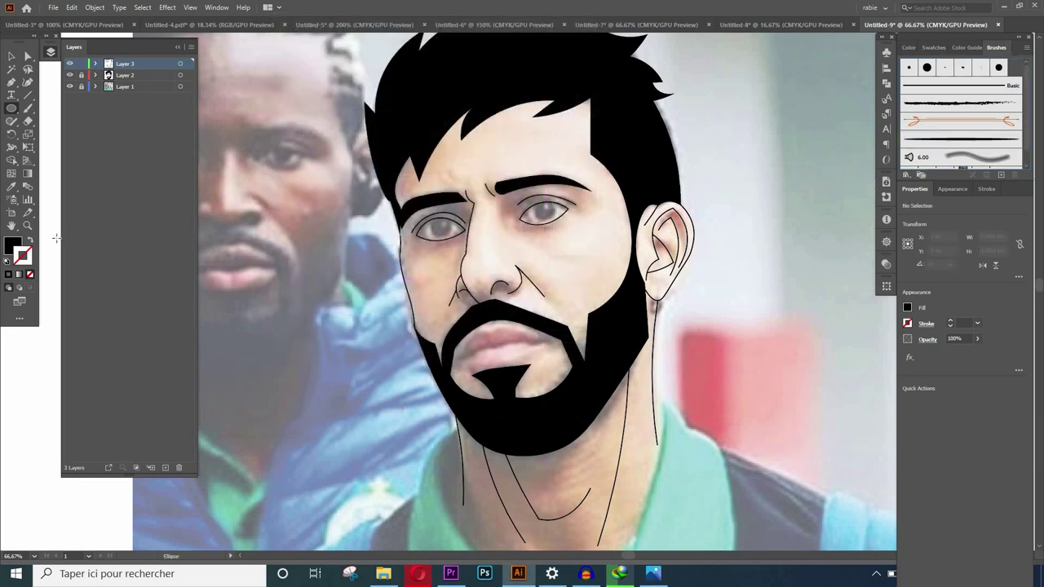
# Apply Art Brush 1 with black stroke and no fill to all outlines, then check against the photo
pyautogui.click(31, 242)
pyautogui.hotkey('ctrl', 'a')
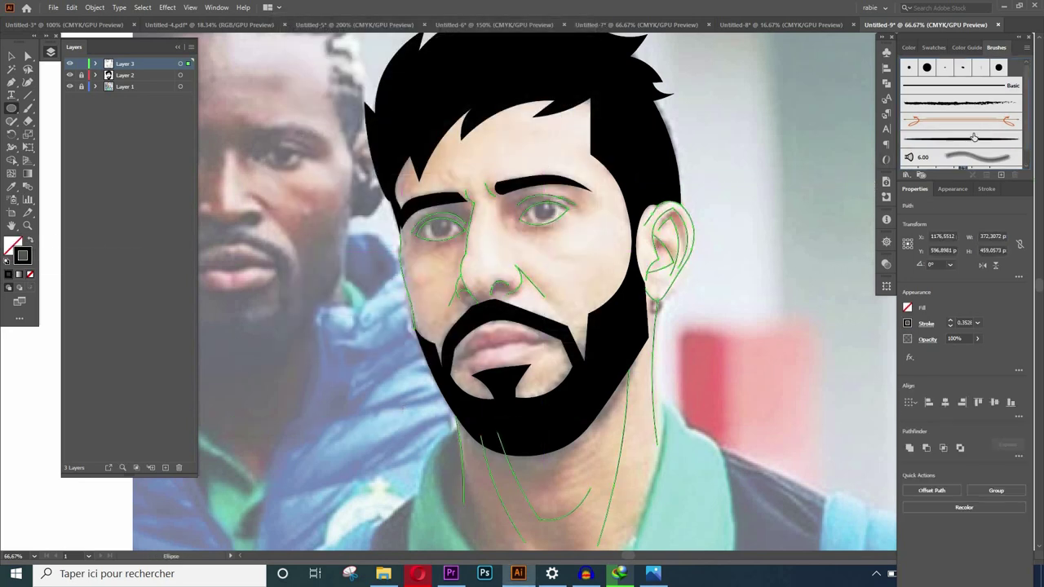
pyautogui.click(960, 138)
pyautogui.hotkey('ctrl', 'shift', 'a')
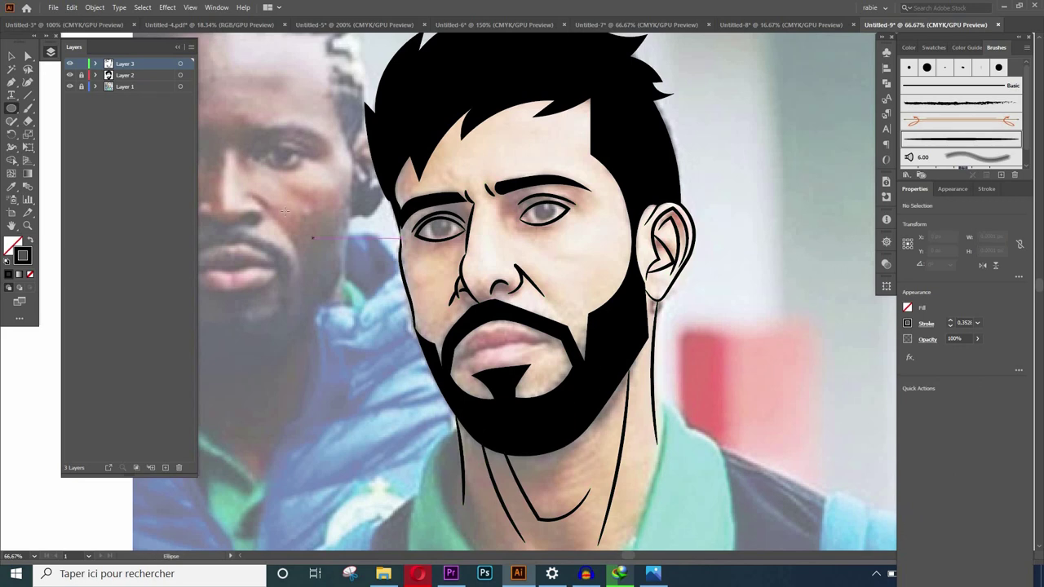
pyautogui.click(69, 87)
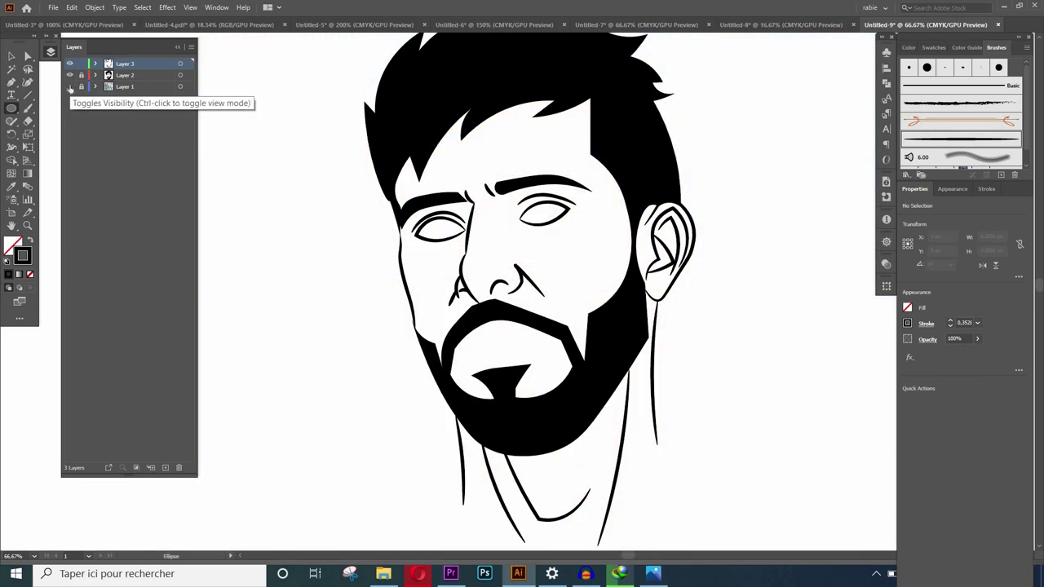
pyautogui.click(70, 86)
# Zoom in and trace the upper lip from the left corner across its peaks
pyautogui.click(27, 82)
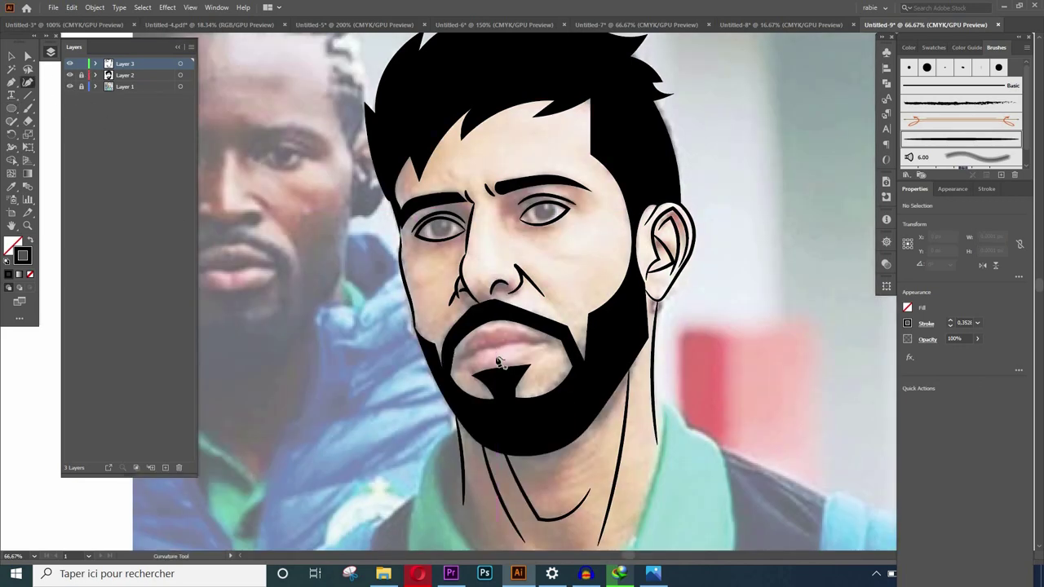
pyautogui.click(468, 356)
pyautogui.scroll(2, 457, 375)
pyautogui.click(506, 312)
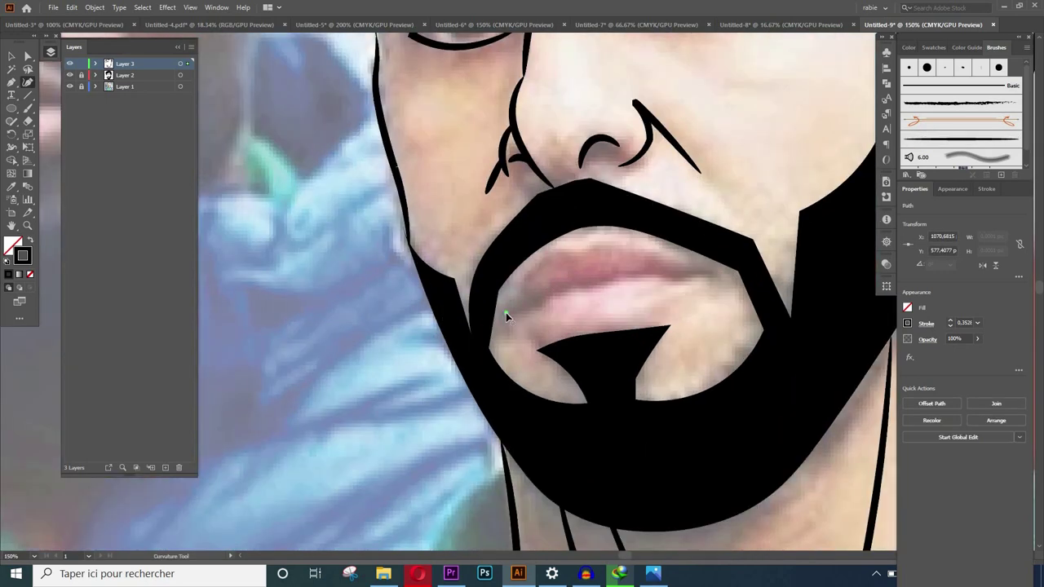
pyautogui.click(523, 287)
pyautogui.click(552, 250)
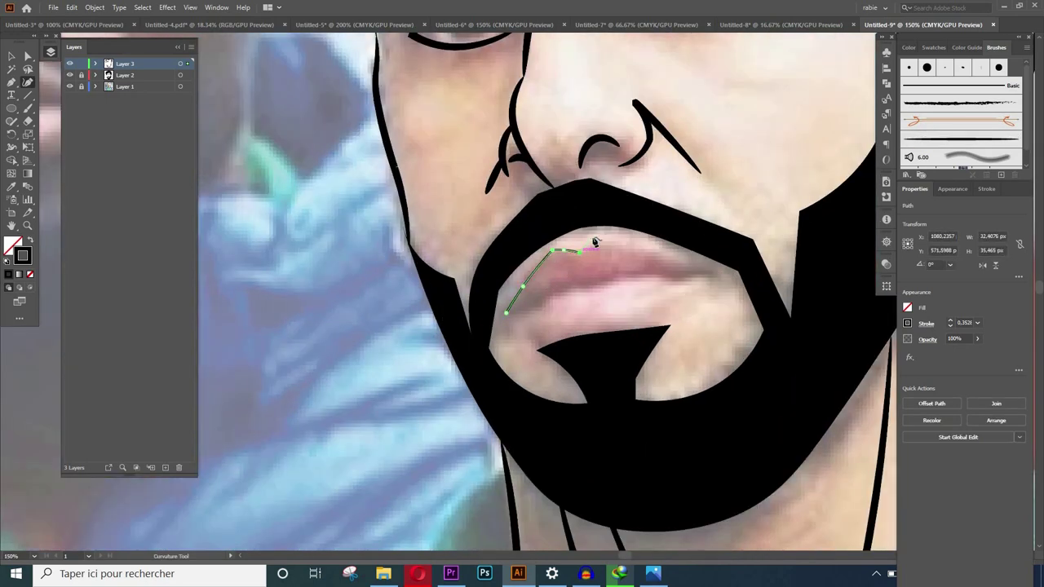
pyautogui.click(594, 237)
pyautogui.click(647, 248)
# Continue around the right corner and lower lip, closing the outline at the left corner
pyautogui.click(715, 271)
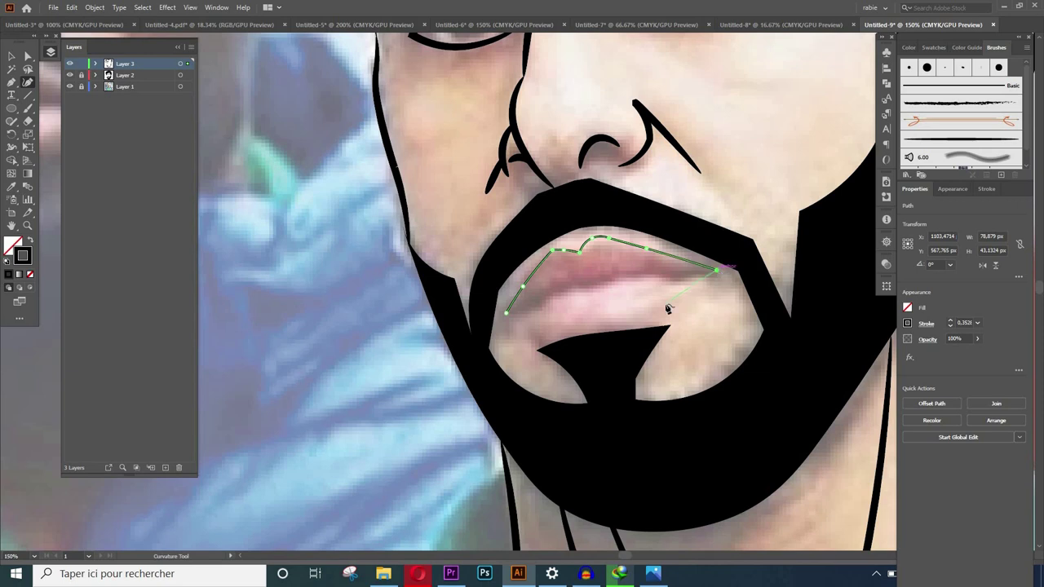
pyautogui.click(665, 313)
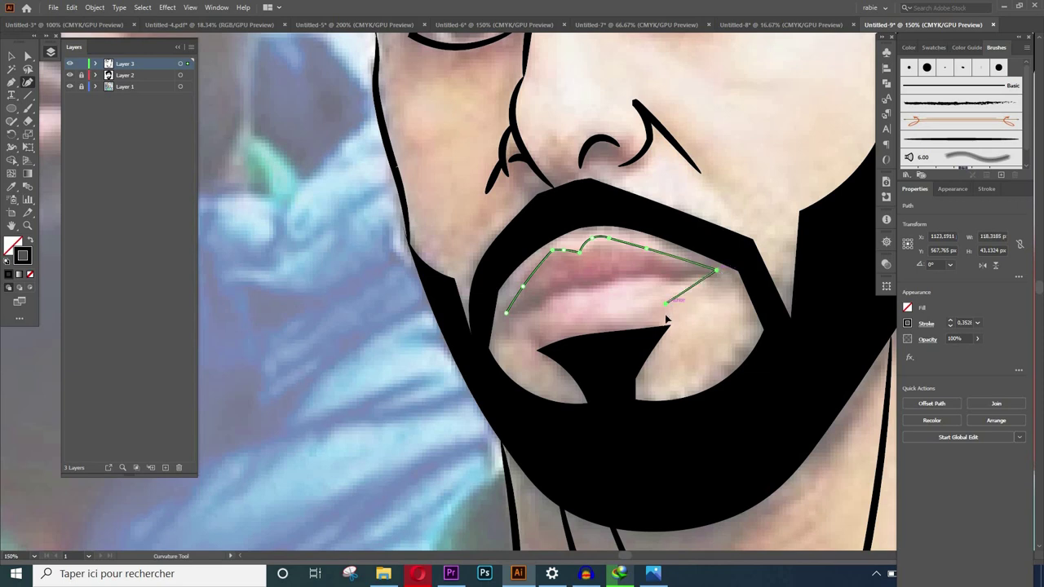
pyautogui.click(582, 339)
pyautogui.click(543, 344)
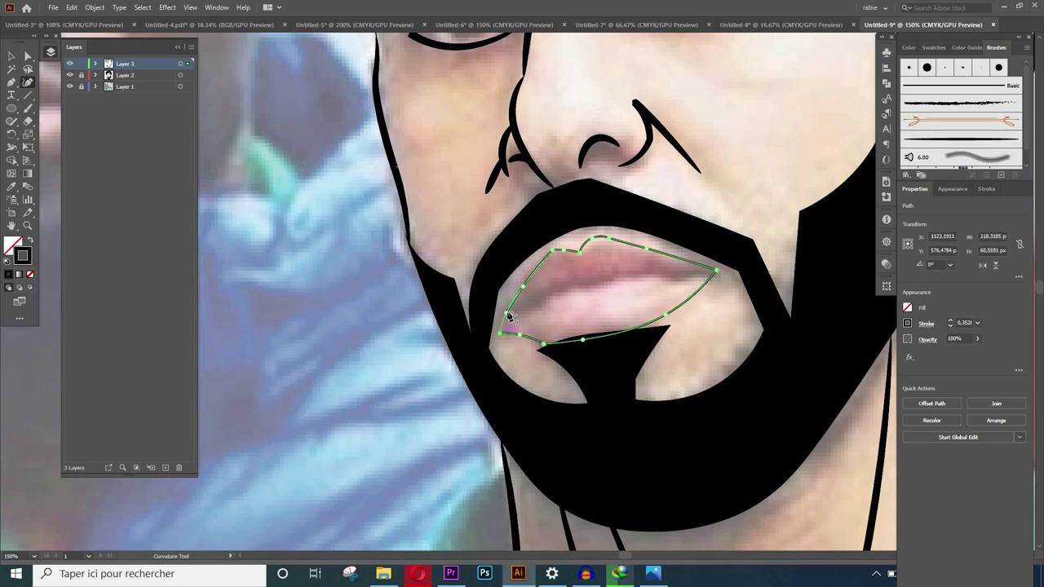
pyautogui.click(505, 313)
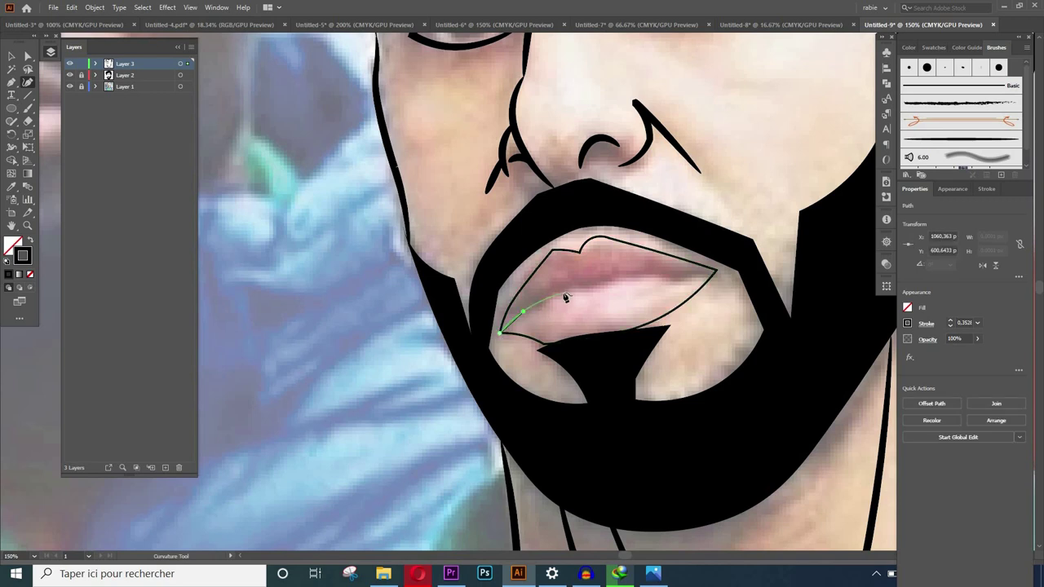
# Draw the curved parting line between the upper and lower lips
pyautogui.click(544, 284)
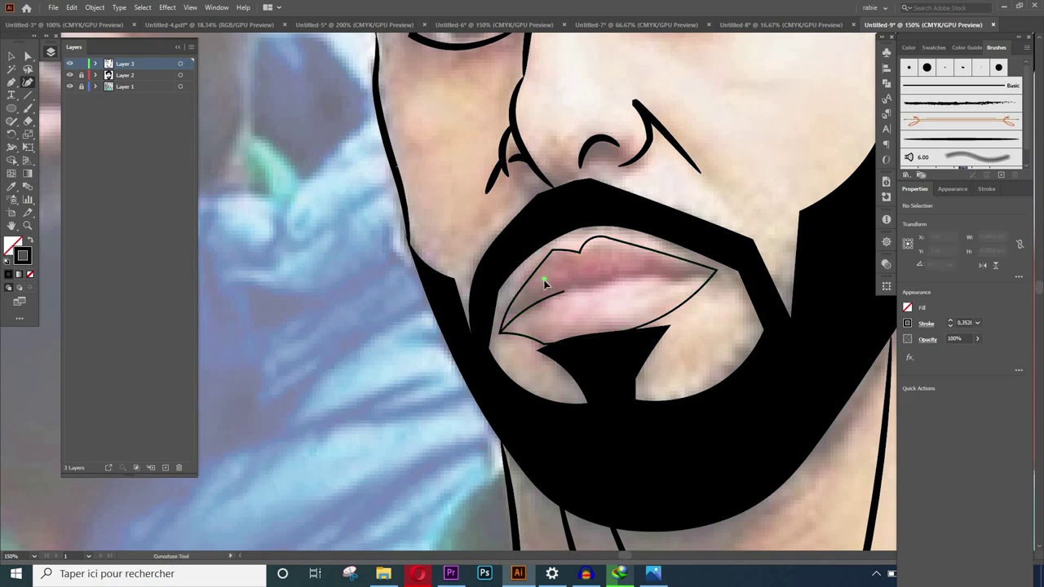
pyautogui.click(585, 292)
pyautogui.click(617, 270)
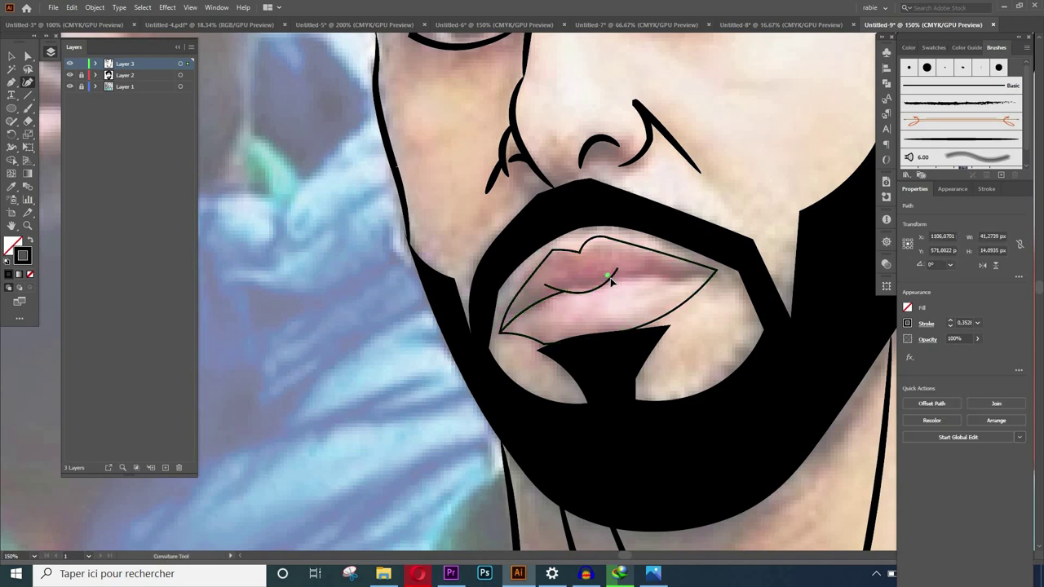
pyautogui.click(610, 279)
pyautogui.click(645, 279)
pyautogui.click(718, 274)
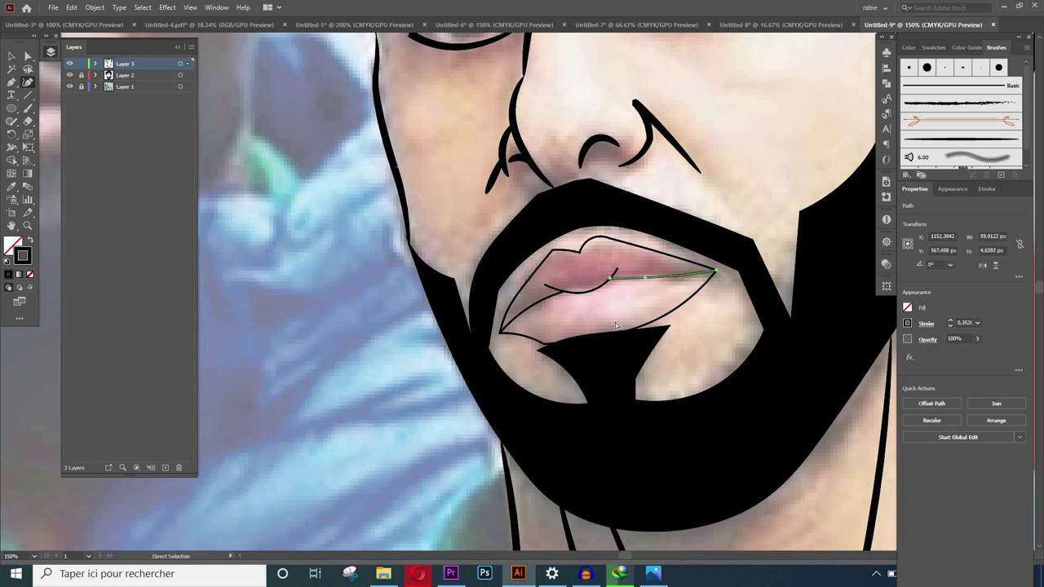
# Select all paths, deselect, and zoom out to view the whole portrait
pyautogui.hotkey('ctrl', 'a')
pyautogui.click(807, 151)
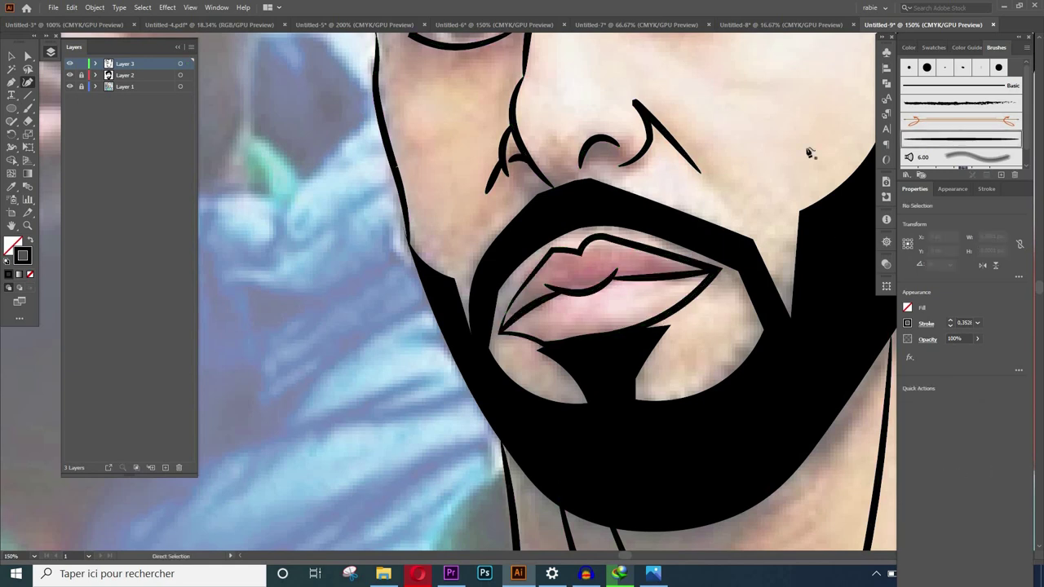
pyautogui.hotkey('ctrl', '-')
pyautogui.hotkey('ctrl', '-')
pyautogui.hotkey('ctrl', '-')
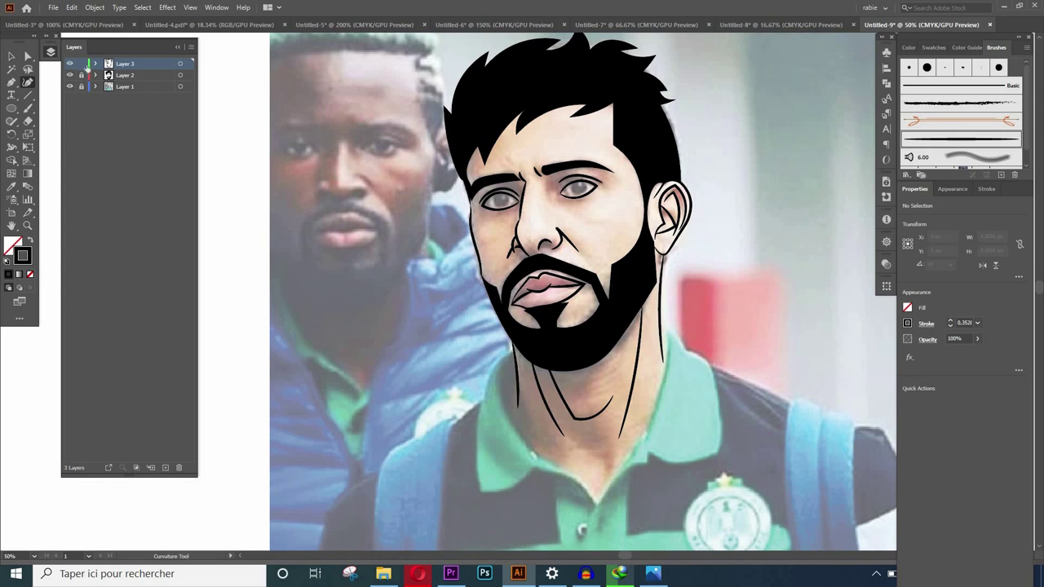
# Add Layer 4 with black fill and no stroke, and draw a solid black right iris
pyautogui.click(165, 468)
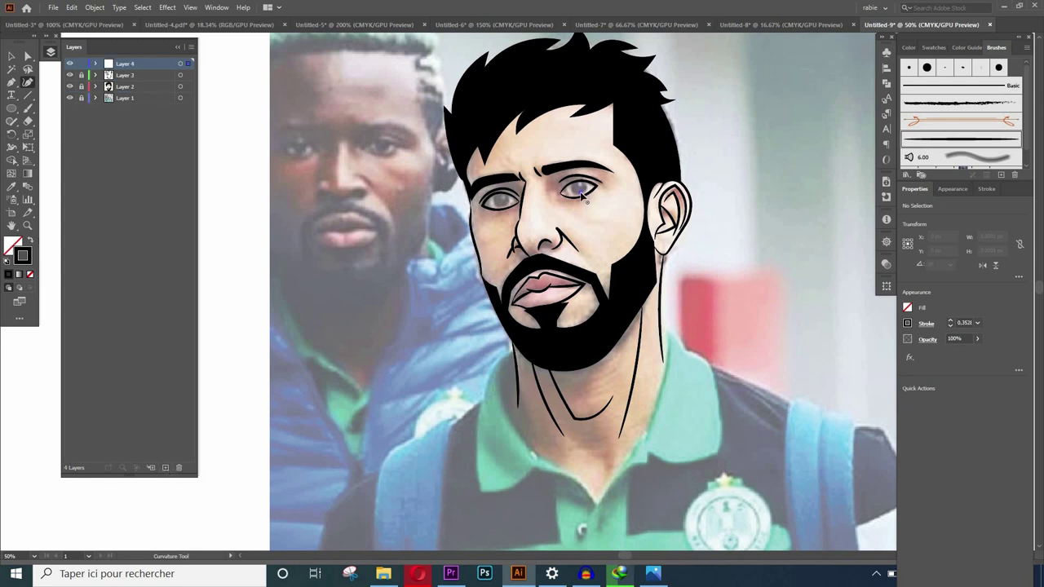
pyautogui.click(581, 196)
pyautogui.hotkey('shift', 'x')
pyautogui.hotkey('ctrl', '+')
pyautogui.hotkey('ctrl', '+')
pyautogui.hotkey('ctrl', '+')
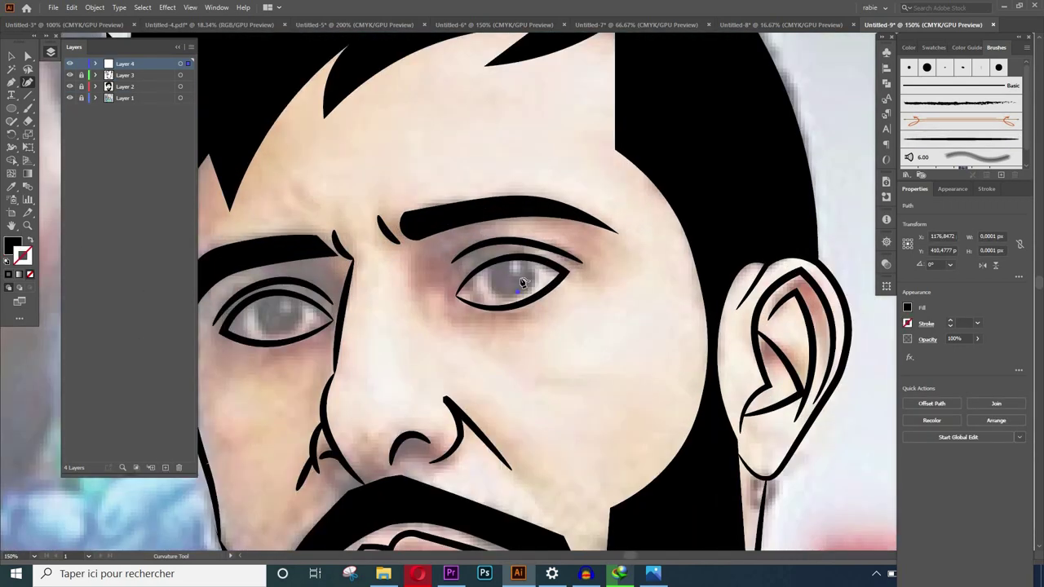
pyautogui.click(504, 296)
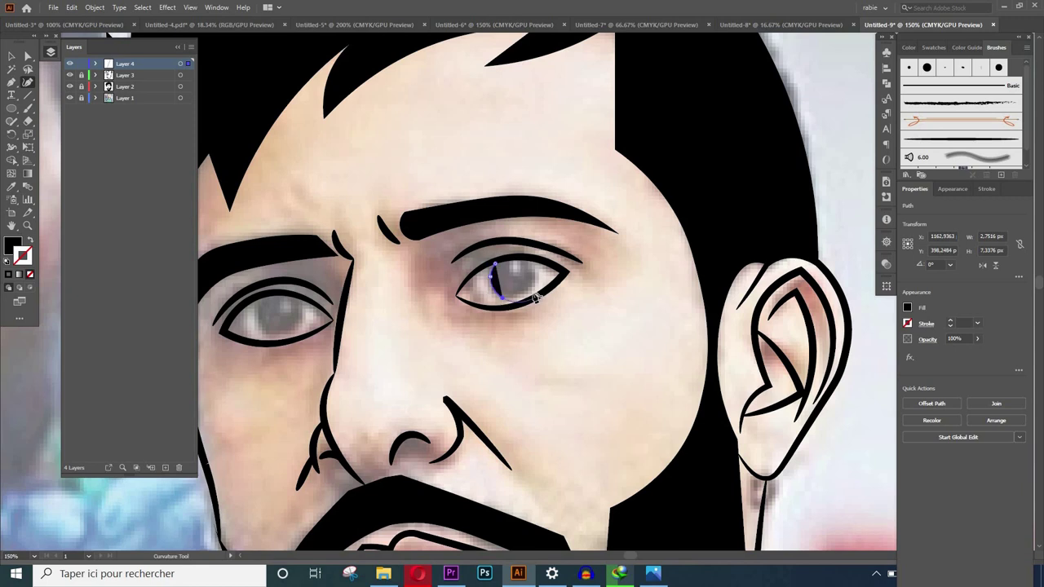
pyautogui.click(537, 283)
pyautogui.click(527, 258)
pyautogui.click(495, 264)
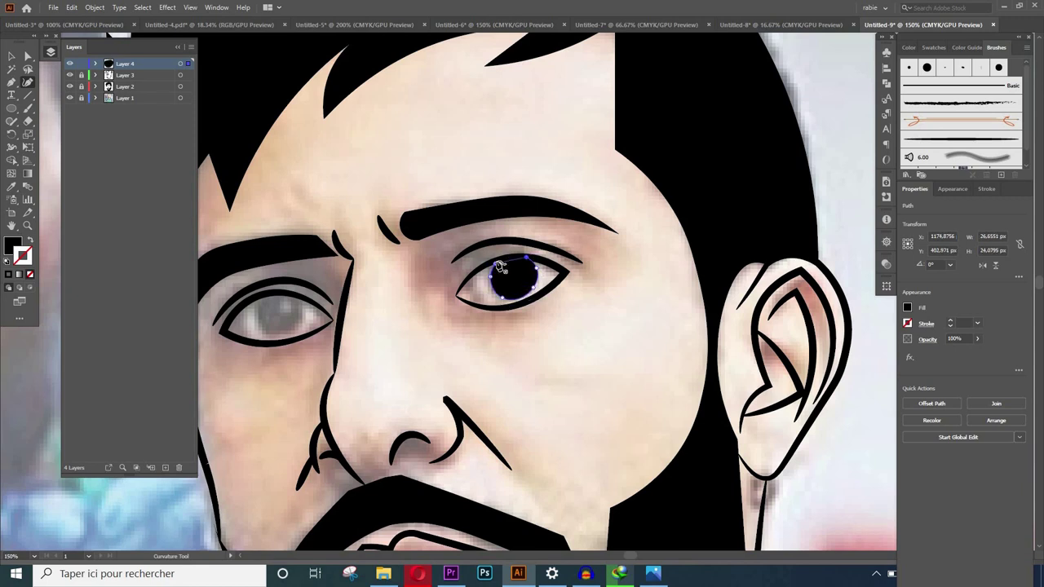
pyautogui.hotkey('ctrl', 'shift', 'a')
# Draw a matching solid black circle for the left iris
pyautogui.click(262, 301)
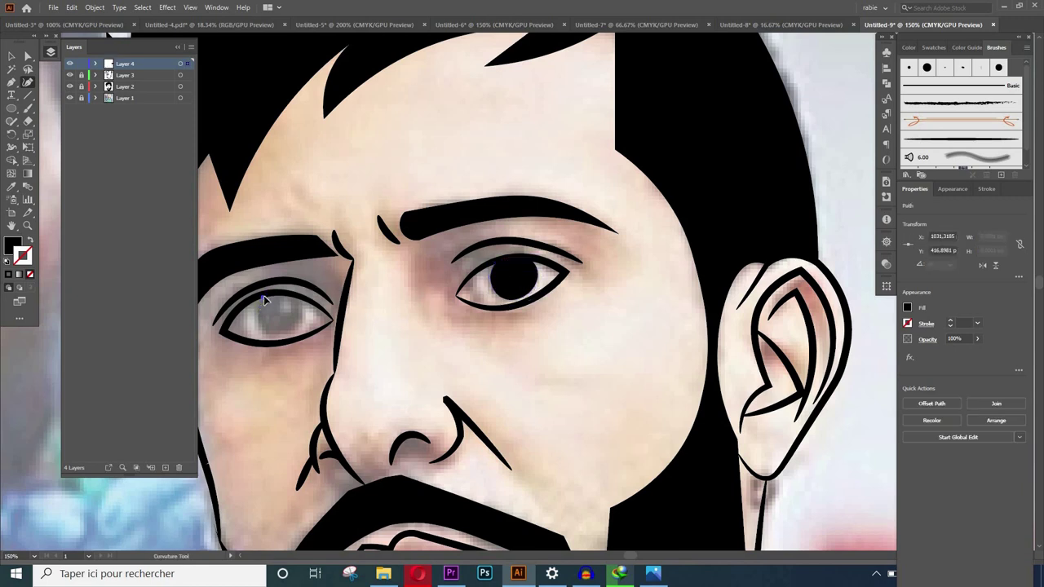
pyautogui.click(266, 330)
pyautogui.click(302, 298)
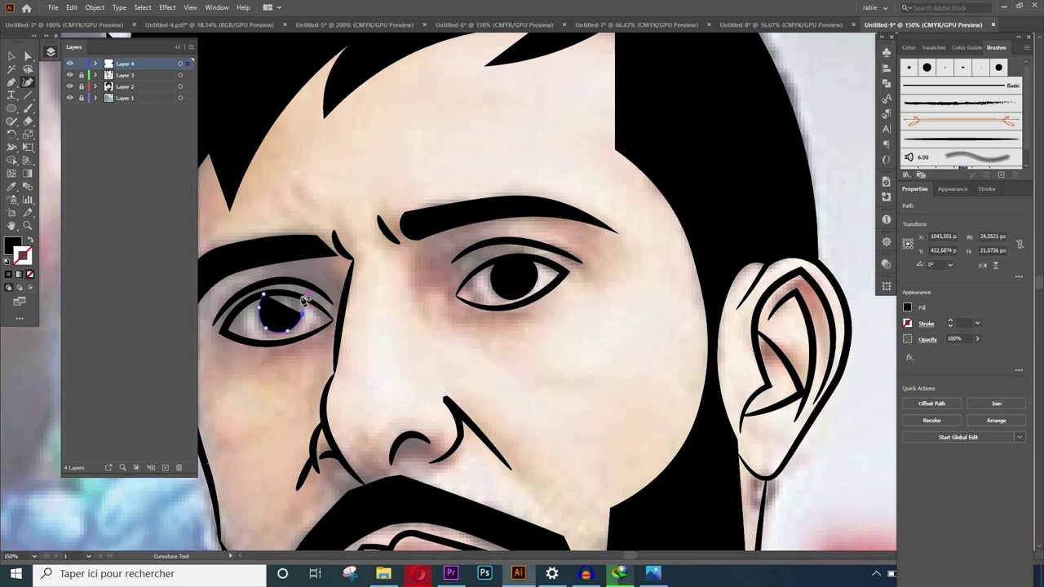
pyautogui.click(263, 295)
pyautogui.hotkey('ctrl', 'shift', 'a')
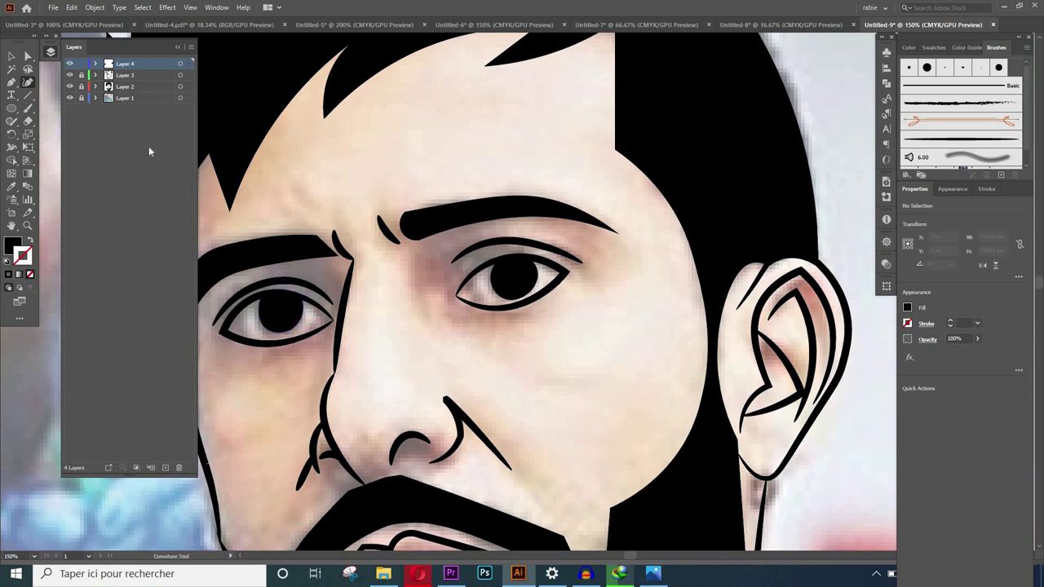
# Draw a black circle on the earlobe with an inner loop to form a ring earring
pyautogui.click(781, 481)
pyautogui.click(768, 506)
pyautogui.click(746, 487)
pyautogui.click(760, 464)
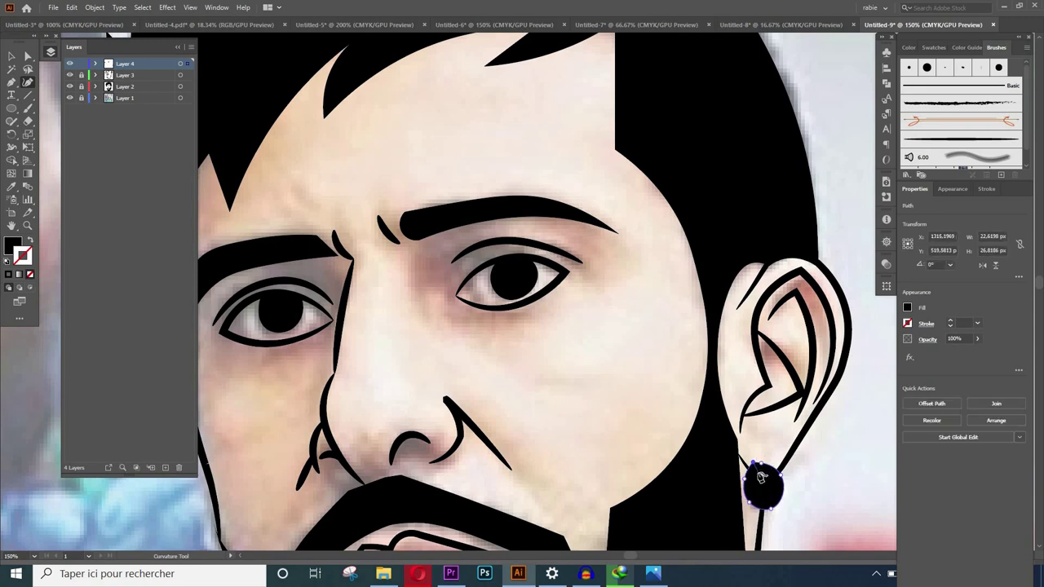
pyautogui.click(760, 477)
pyautogui.click(770, 499)
pyautogui.click(768, 481)
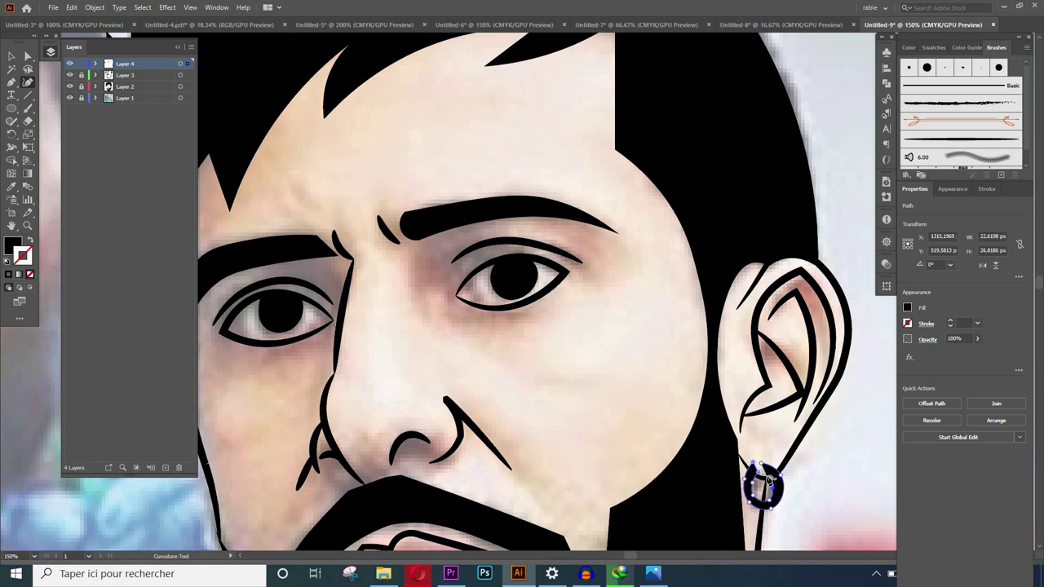
pyautogui.click(765, 471)
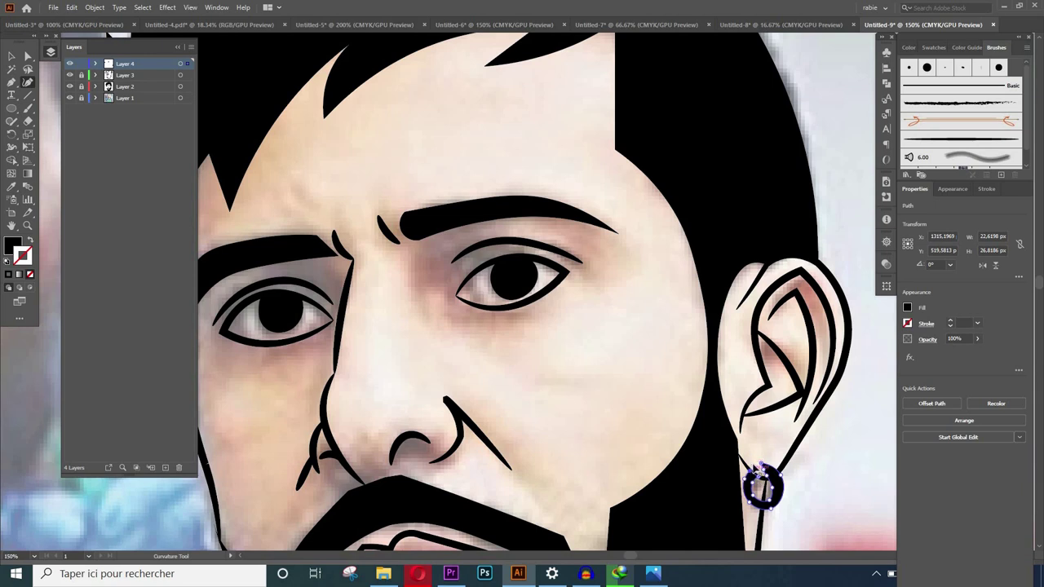
# Zoom out and hide the Layer 1 reference photo, leaving the line art on white
pyautogui.keyDown('ctrl'); pyautogui.click(858, 541); pyautogui.keyUp('ctrl')
pyautogui.hotkey('ctrl', '-')
pyautogui.hotkey('ctrl', '-')
pyautogui.hotkey('ctrl', '-')
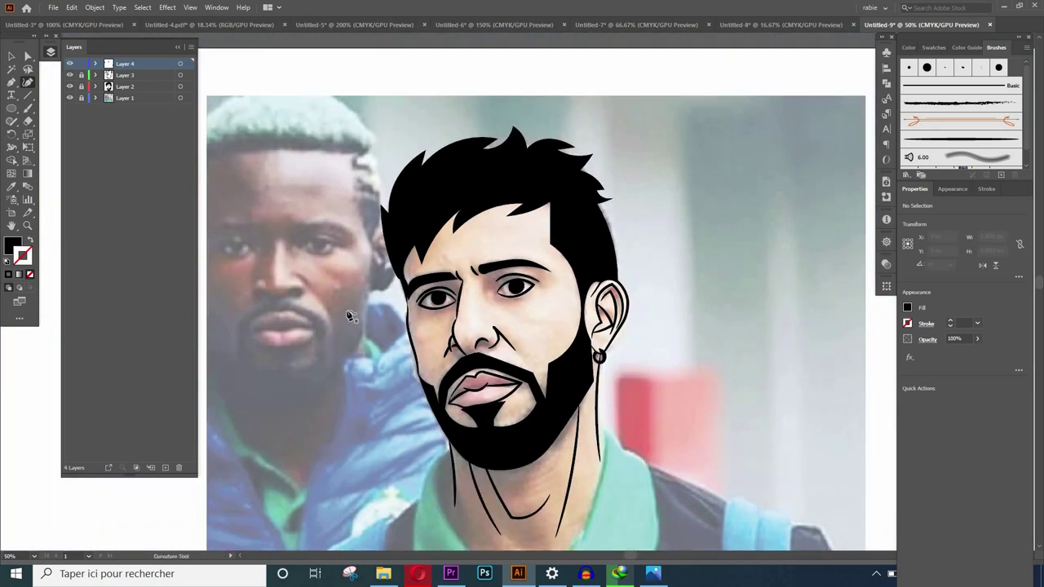
pyautogui.click(69, 97)
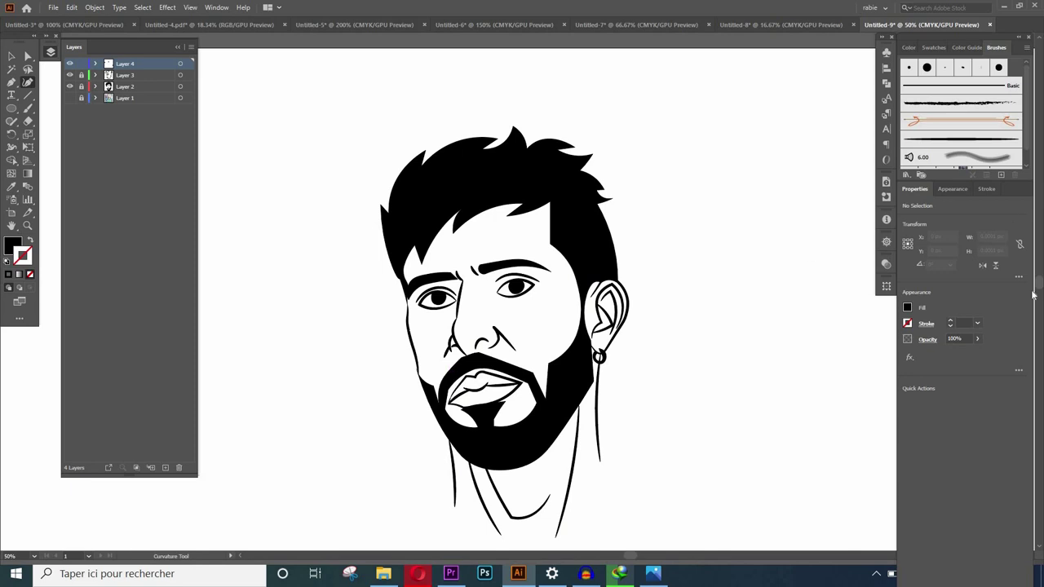
pyautogui.scroll(-2, 532, 294)
pyautogui.scroll(-2, 532, 294)
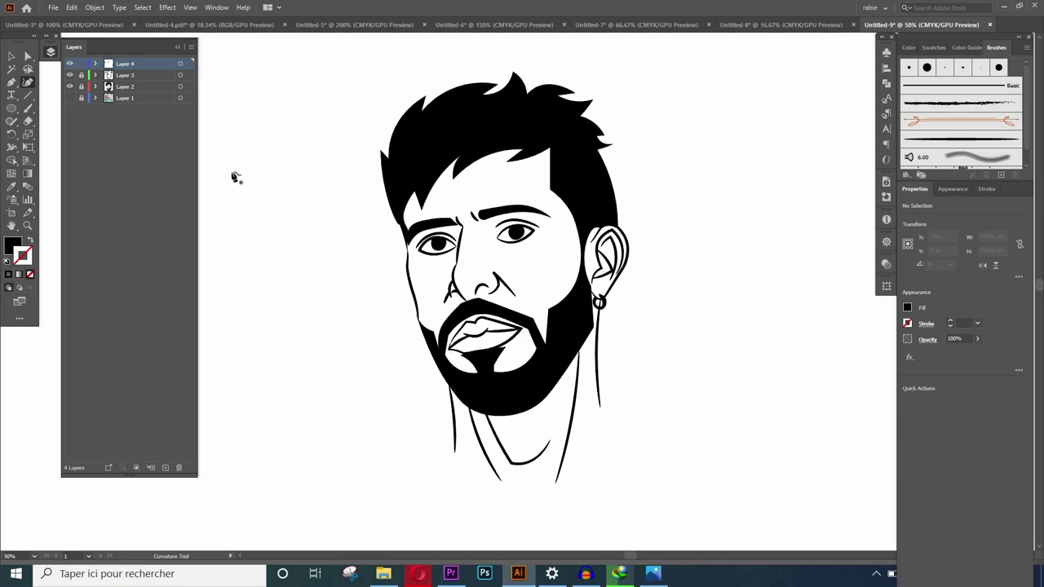
# Add Layer 5 beneath the line-art layers with a pale skin fill and no stroke
pyautogui.click(165, 468)
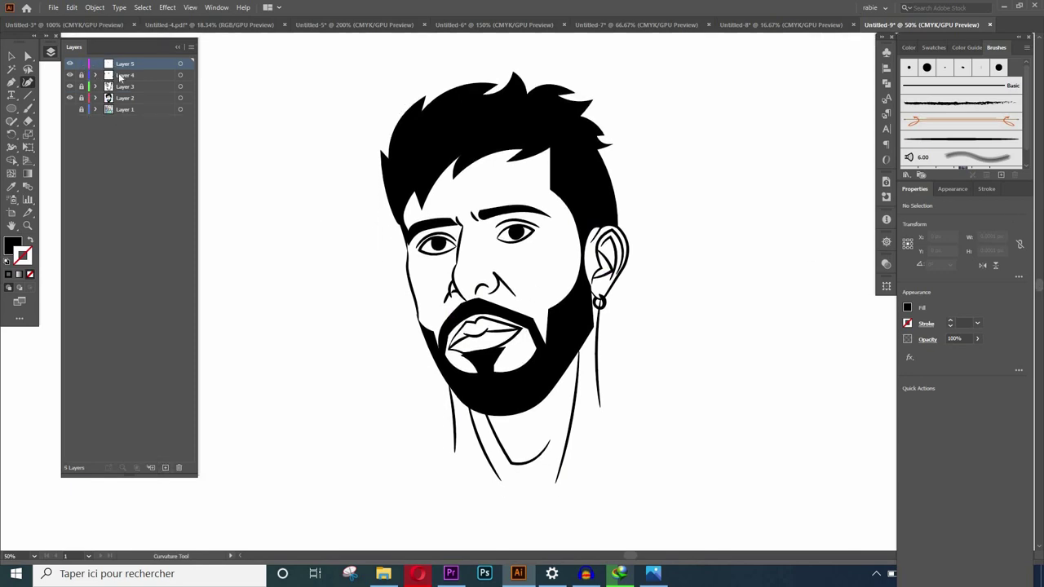
pyautogui.moveTo(122, 63); pyautogui.dragTo(121, 103)
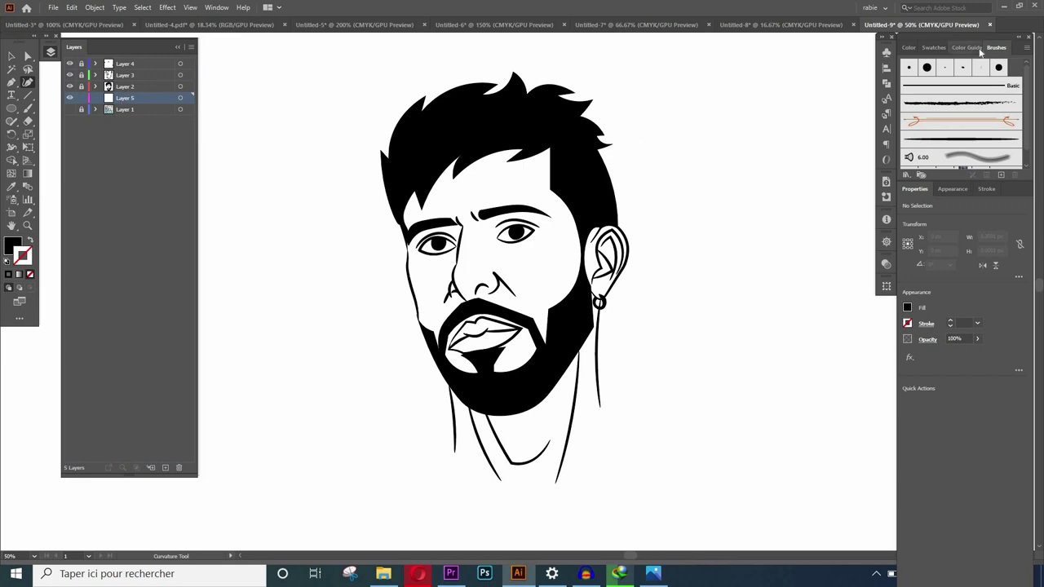
pyautogui.click(933, 47)
pyautogui.click(971, 49)
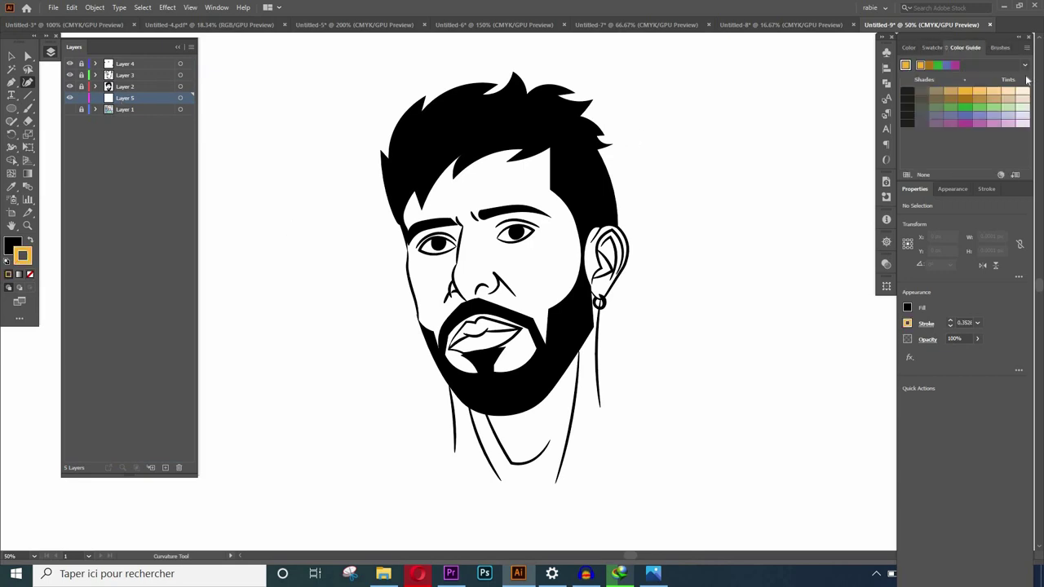
pyautogui.click(33, 241)
pyautogui.click(31, 275)
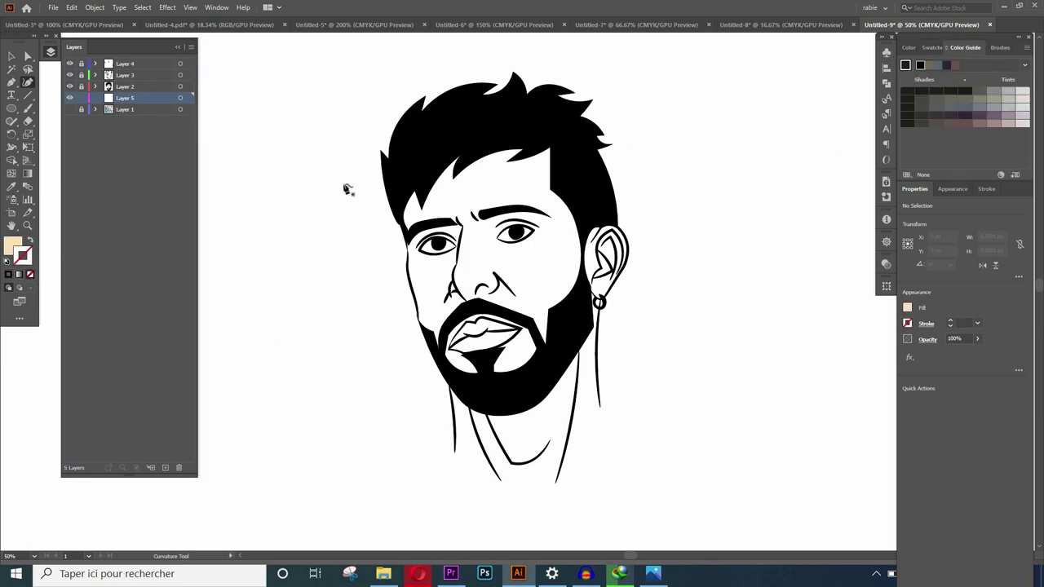
# Trace the skin shape from the left temple down the face edge and along the neck bottom
pyautogui.click(397, 184)
pyautogui.click(407, 258)
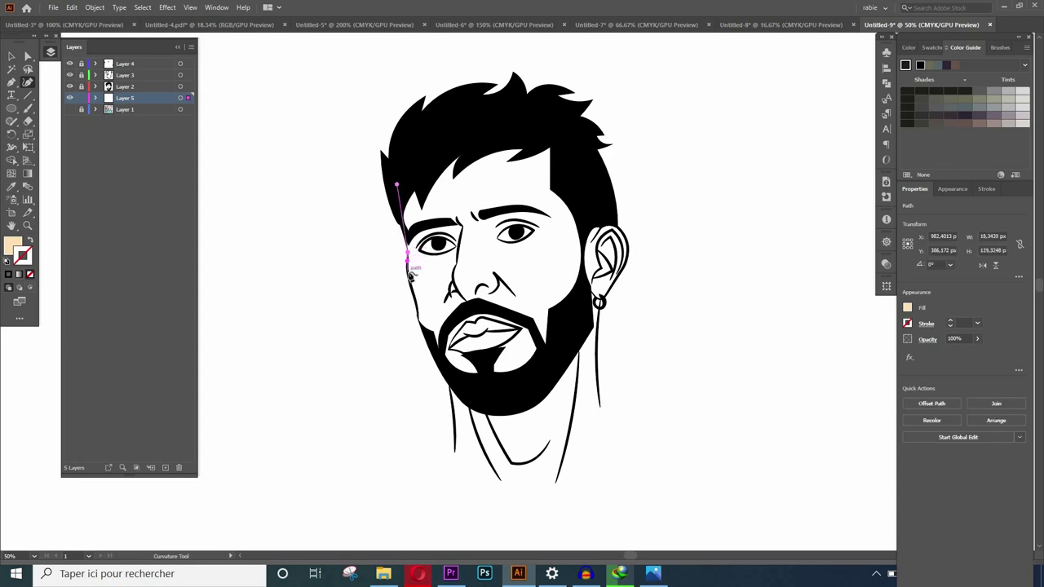
pyautogui.click(414, 295)
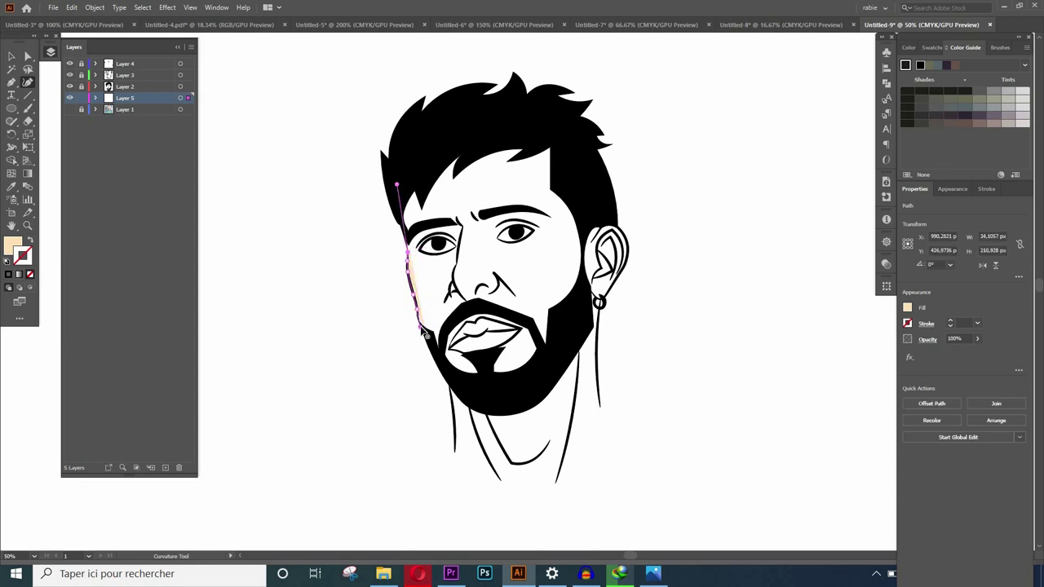
pyautogui.click(423, 331)
pyautogui.click(449, 389)
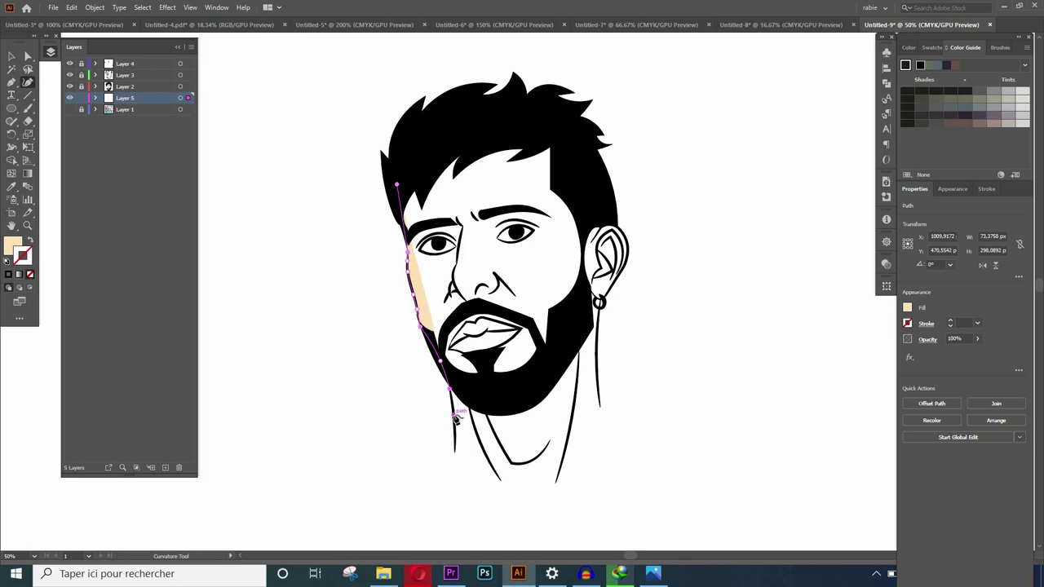
pyautogui.click(454, 448)
pyautogui.click(471, 467)
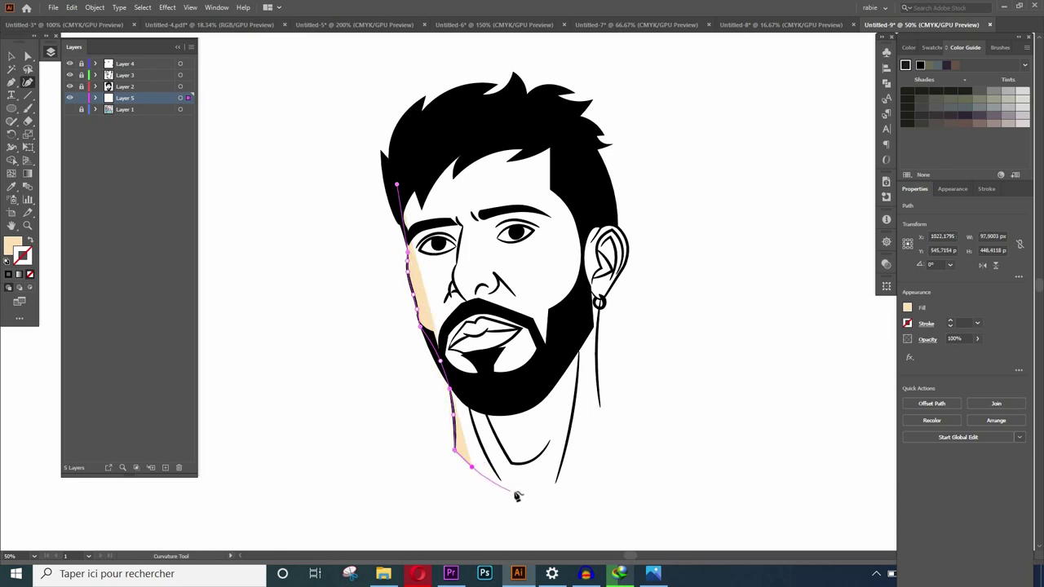
pyautogui.click(514, 490)
pyautogui.click(540, 495)
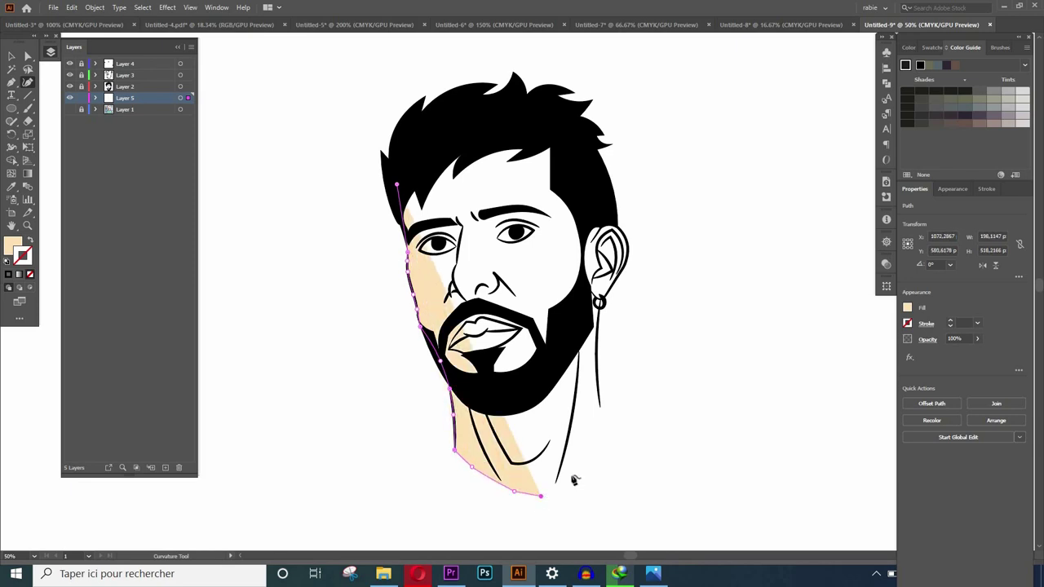
# Continue the skin outline up the right neck, past the ear and across the hairline, closing it
pyautogui.click(574, 472)
pyautogui.click(600, 407)
pyautogui.click(597, 376)
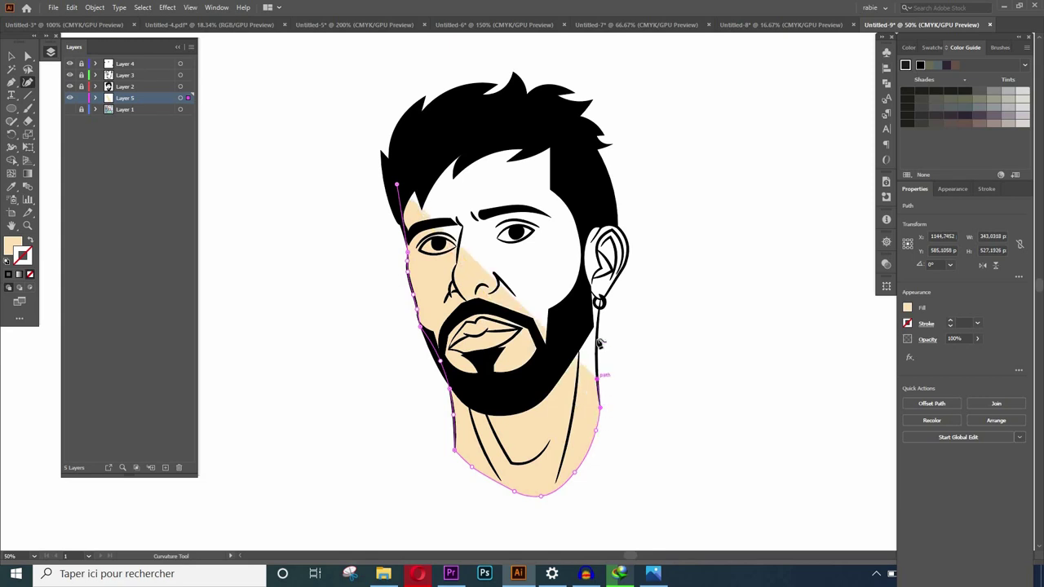
pyautogui.click(601, 300)
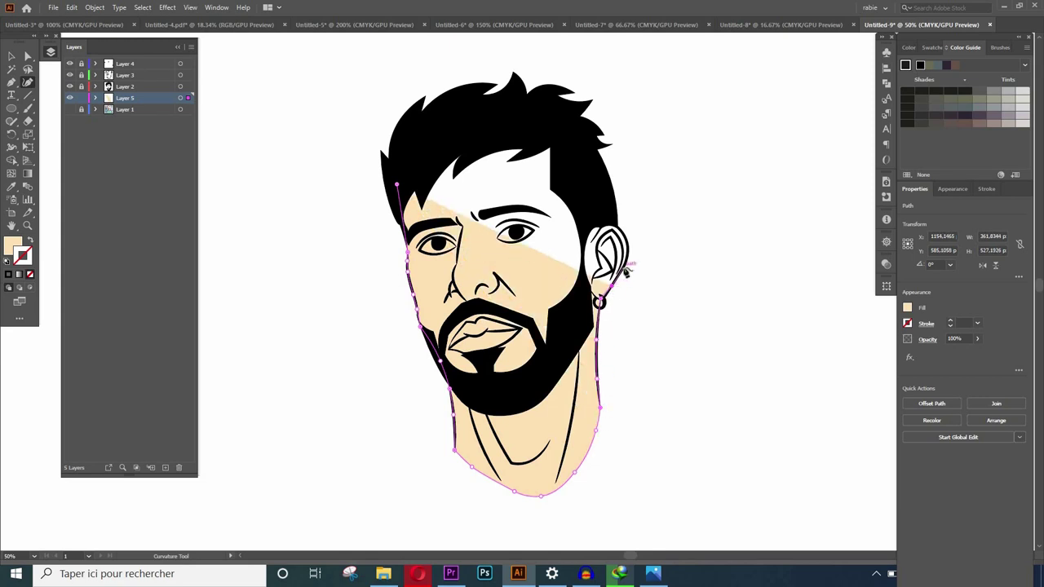
pyautogui.click(625, 272)
pyautogui.click(604, 214)
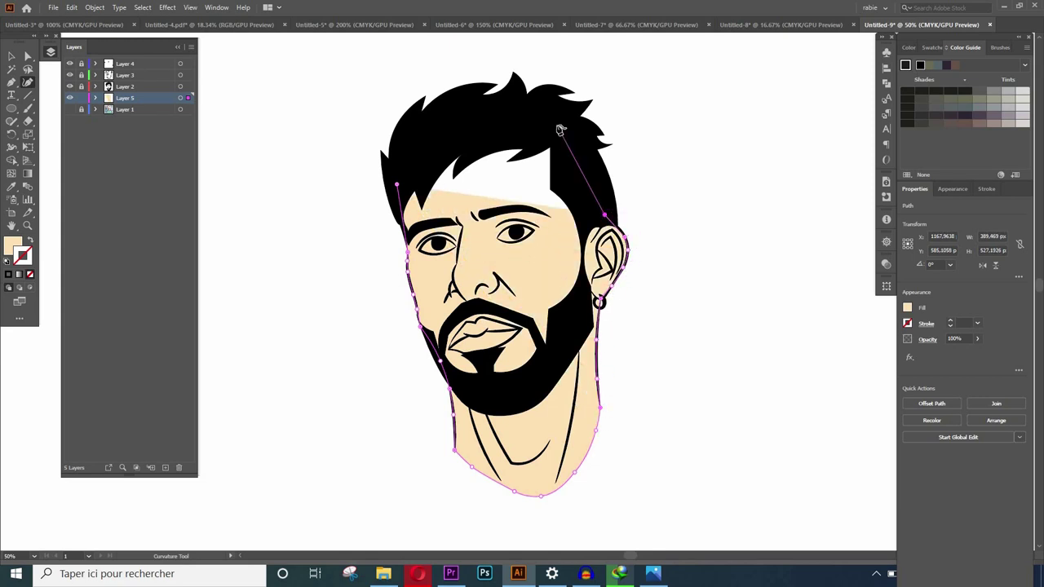
pyautogui.click(555, 125)
pyautogui.click(451, 129)
pyautogui.click(396, 184)
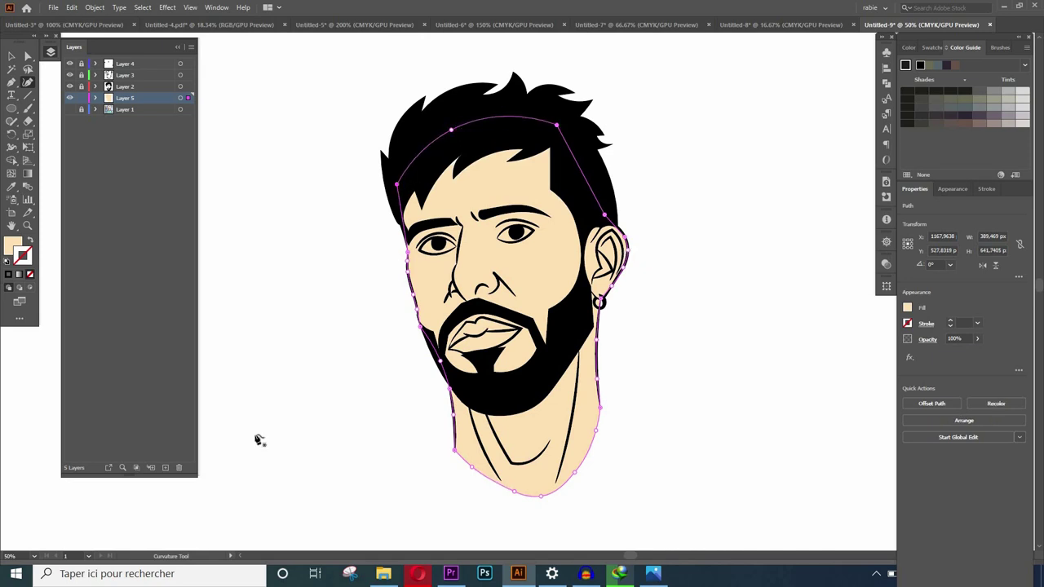
pyautogui.hotkey('ctrl', 'shift', 'a')
# Add Layer 6 with a white fill and trace the white of the right eye
pyautogui.click(165, 467)
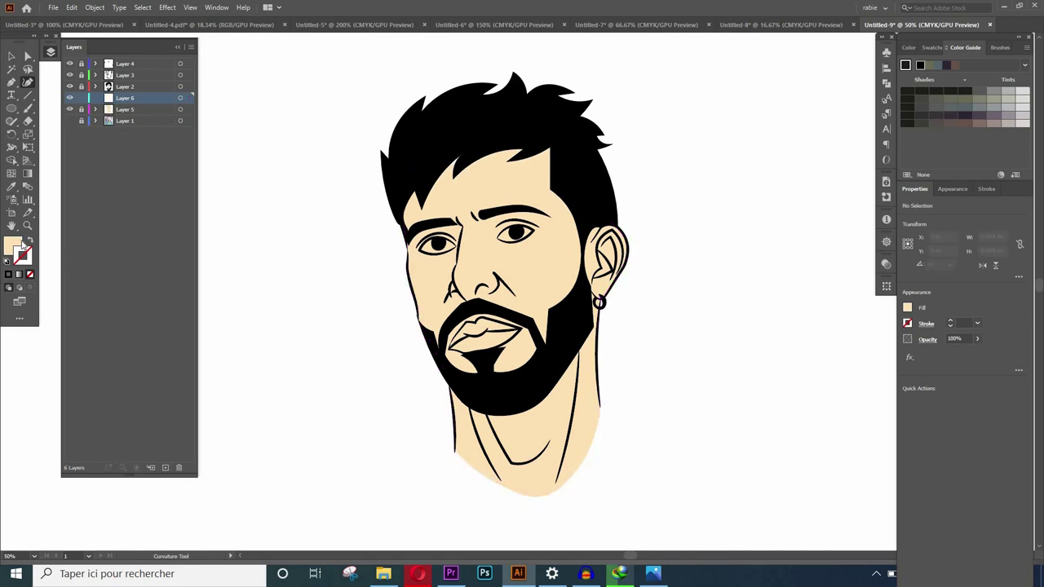
pyautogui.click(911, 47)
pyautogui.click(916, 120)
pyautogui.click(512, 240)
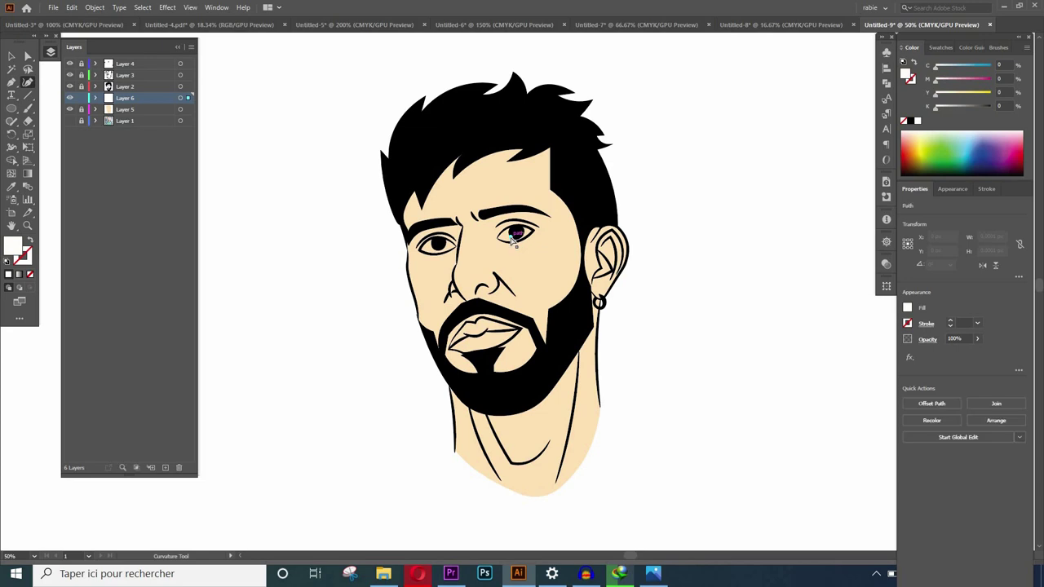
pyautogui.hotkey('ctrl', '+')
pyautogui.hotkey('ctrl', '+')
pyautogui.hotkey('ctrl', '+')
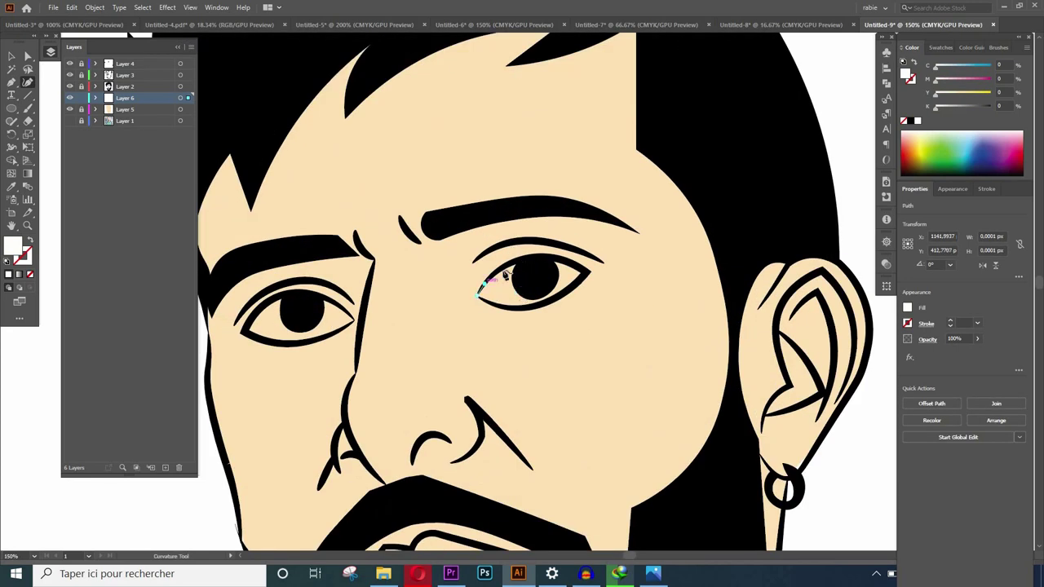
pyautogui.click(515, 261)
pyautogui.click(585, 272)
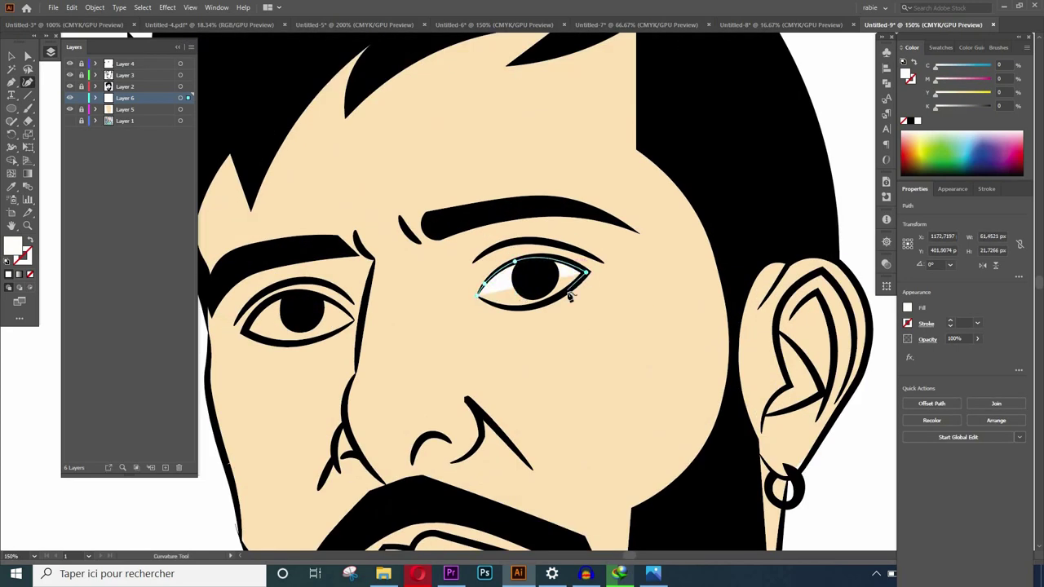
pyautogui.click(568, 290)
pyautogui.click(529, 306)
pyautogui.click(479, 292)
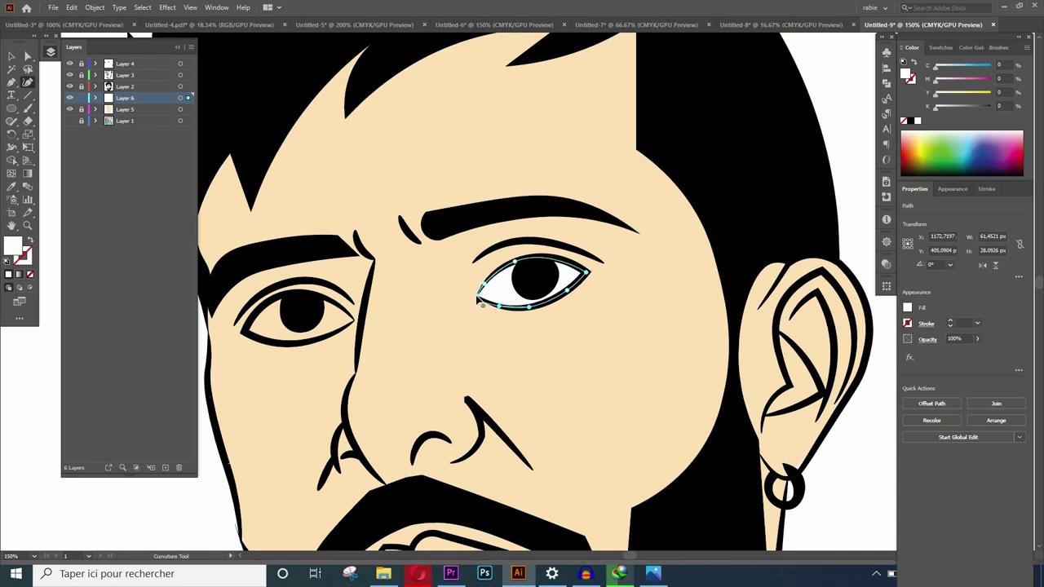
# Trace a closed white shape over the left eye between its lids
pyautogui.click(354, 319)
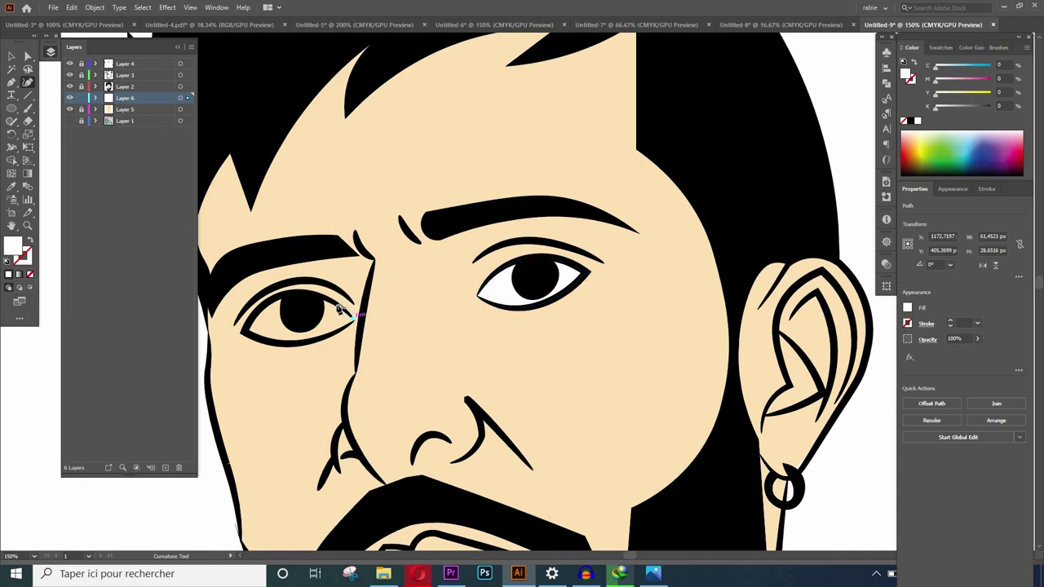
pyautogui.click(290, 294)
pyautogui.click(258, 318)
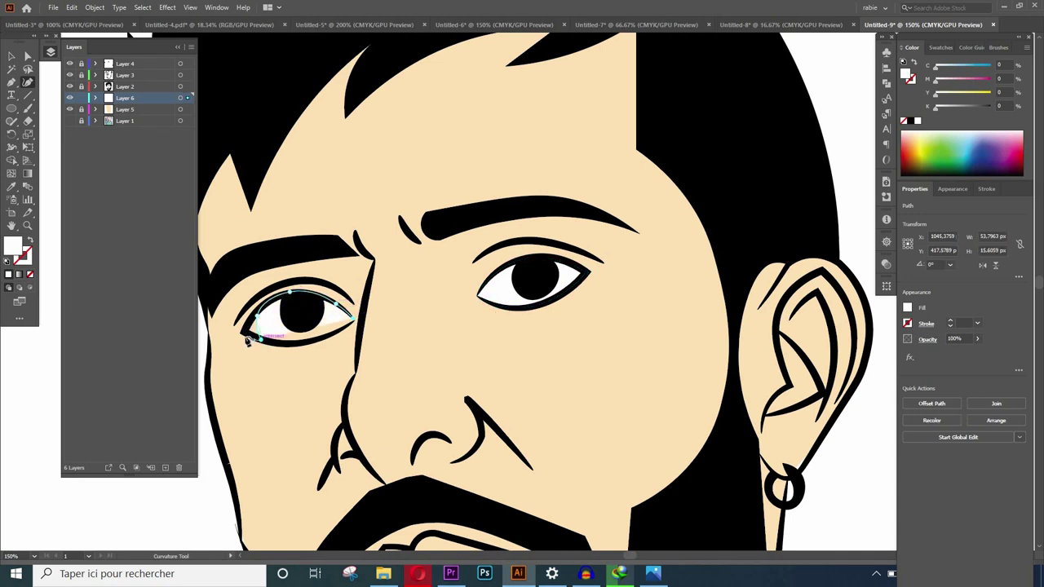
pyautogui.click(247, 333)
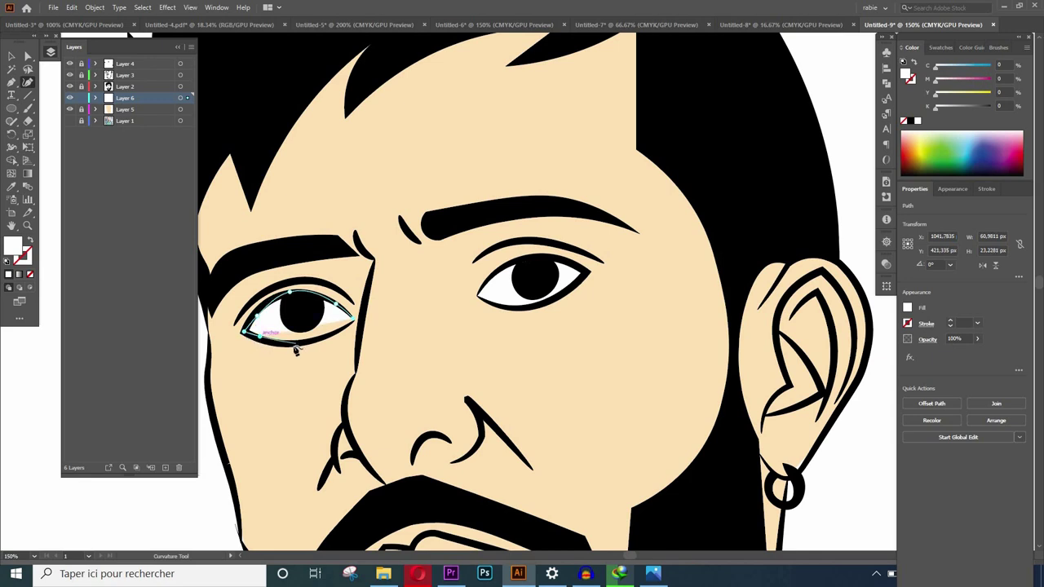
pyautogui.click(294, 342)
pyautogui.click(317, 338)
pyautogui.click(356, 323)
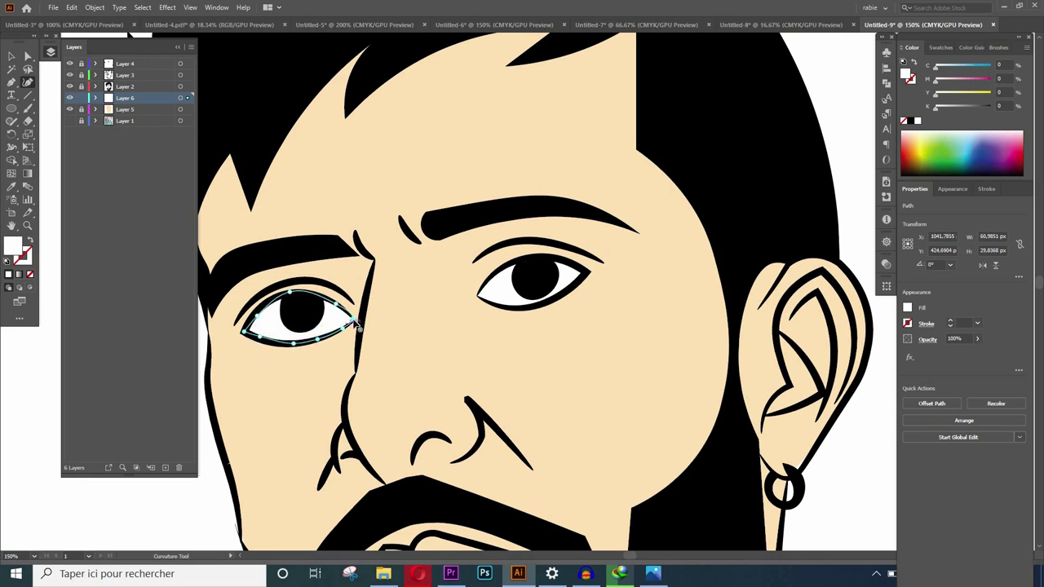
pyautogui.hotkey('ctrl', 'shift', 'a')
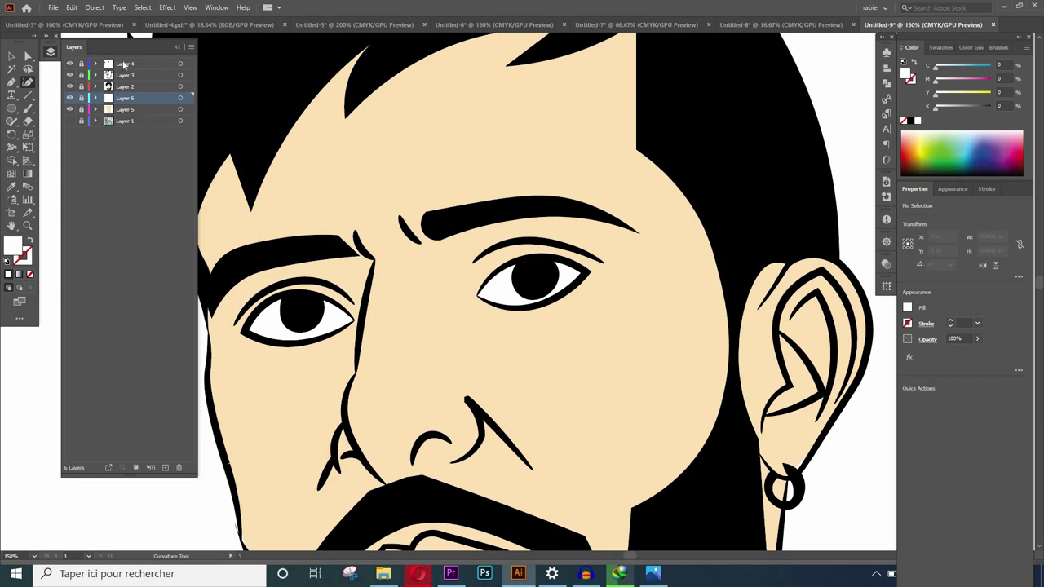
# Move Layer 4 below Layer 2, set a black stroke and add a new empty layer
pyautogui.moveTo(124, 64); pyautogui.dragTo(121, 93)
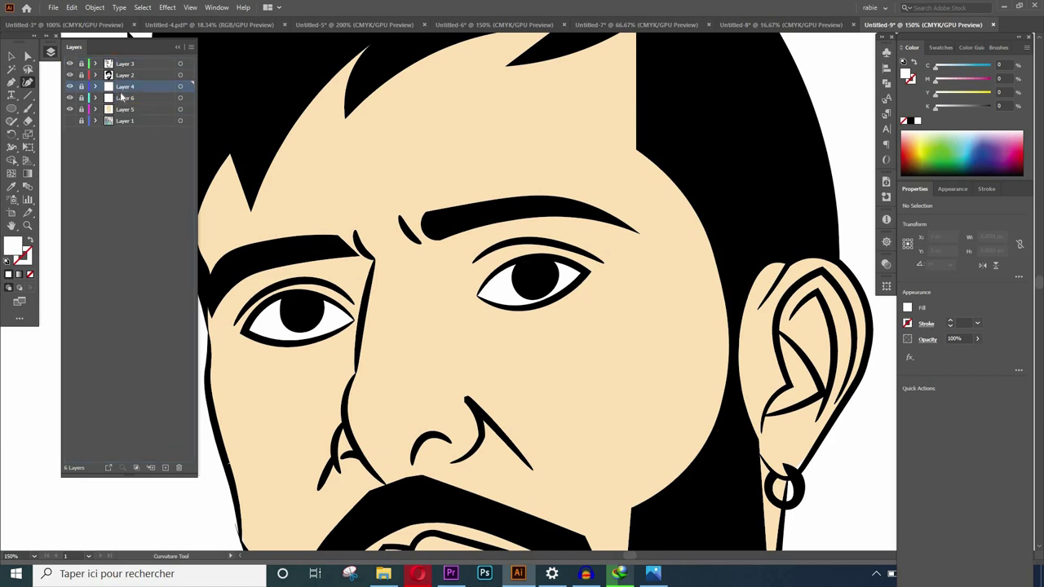
pyautogui.click(69, 86)
pyautogui.click(69, 87)
pyautogui.click(29, 242)
pyautogui.click(910, 121)
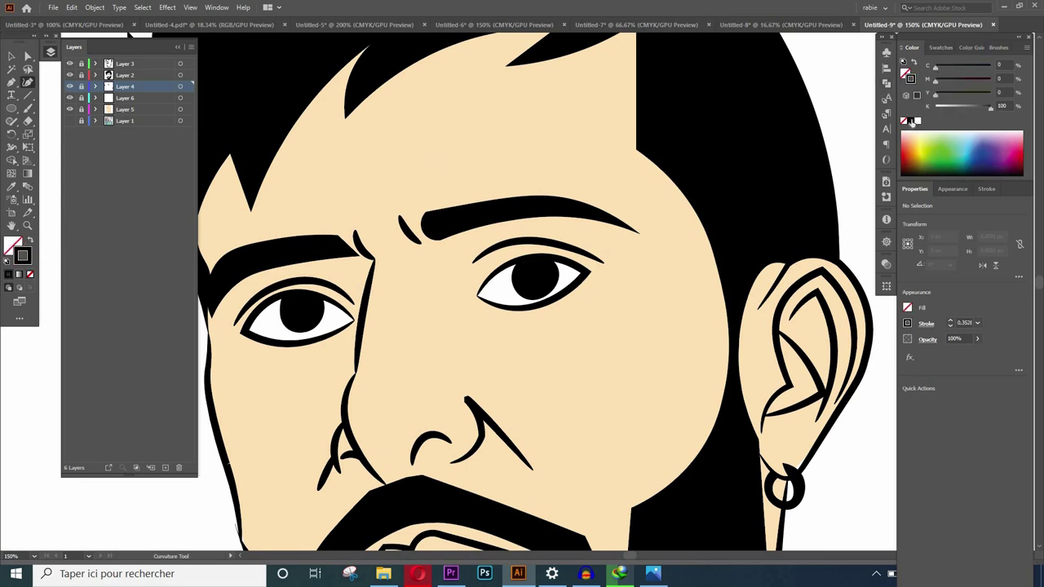
pyautogui.click(164, 468)
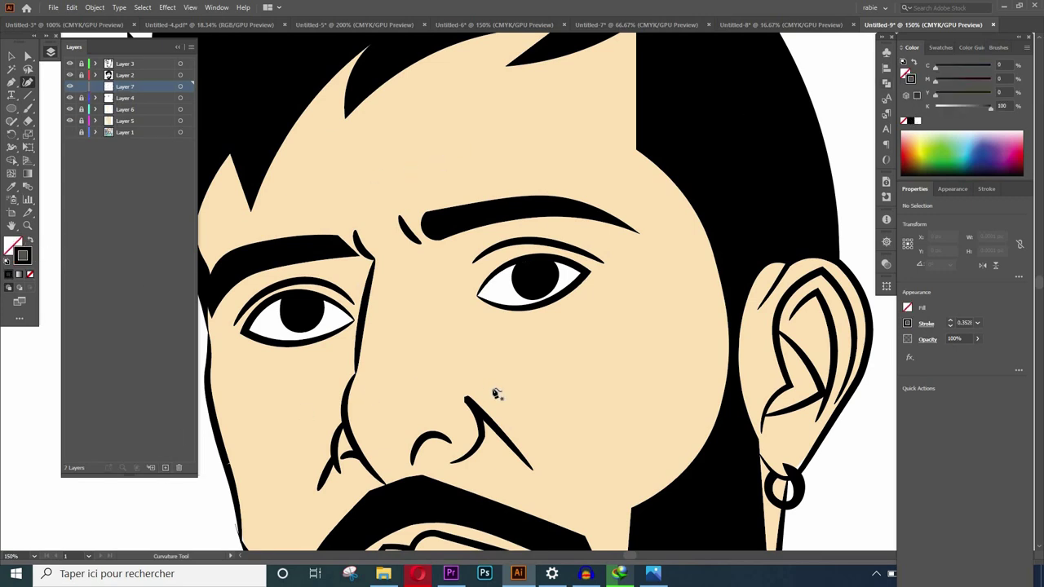
pyautogui.hotkey('ctrl', '-')
pyautogui.hotkey('ctrl', '-')
pyautogui.hotkey('ctrl', '-')
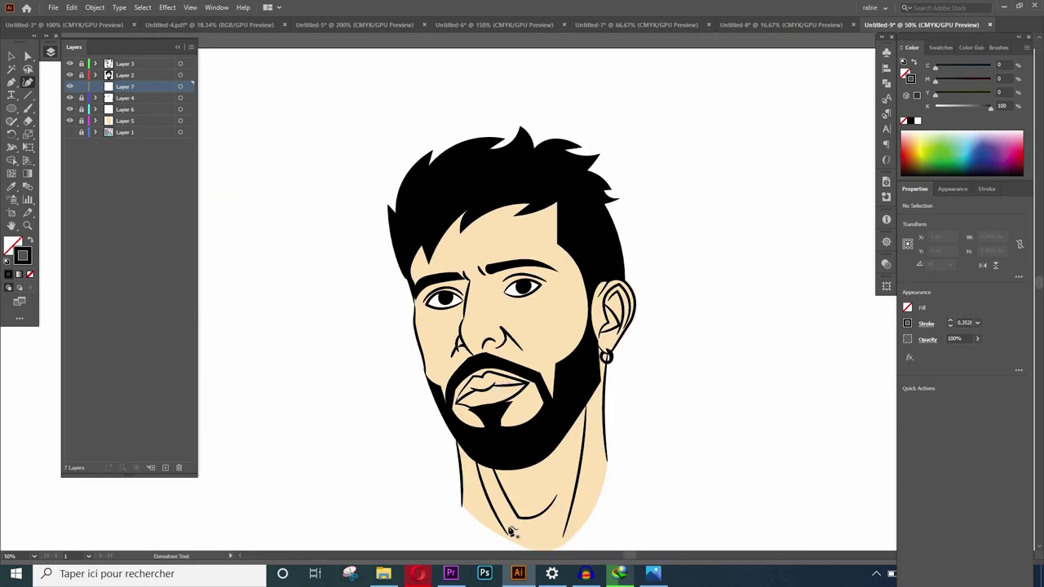
pyautogui.scroll(-1, 1039, 284)
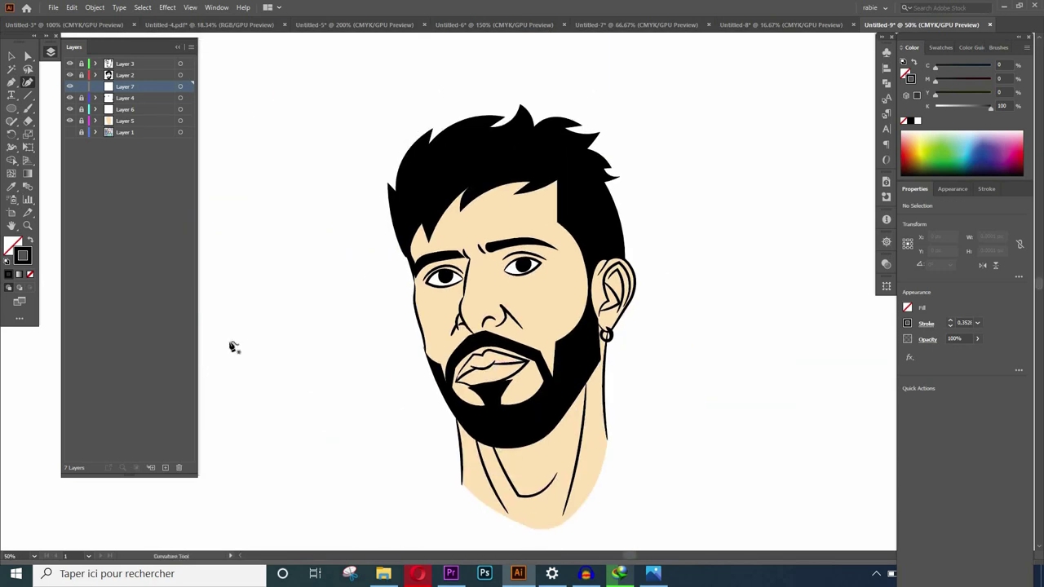
# Make Layer 4 active with a light pink tint fill and no stroke
pyautogui.click(121, 98)
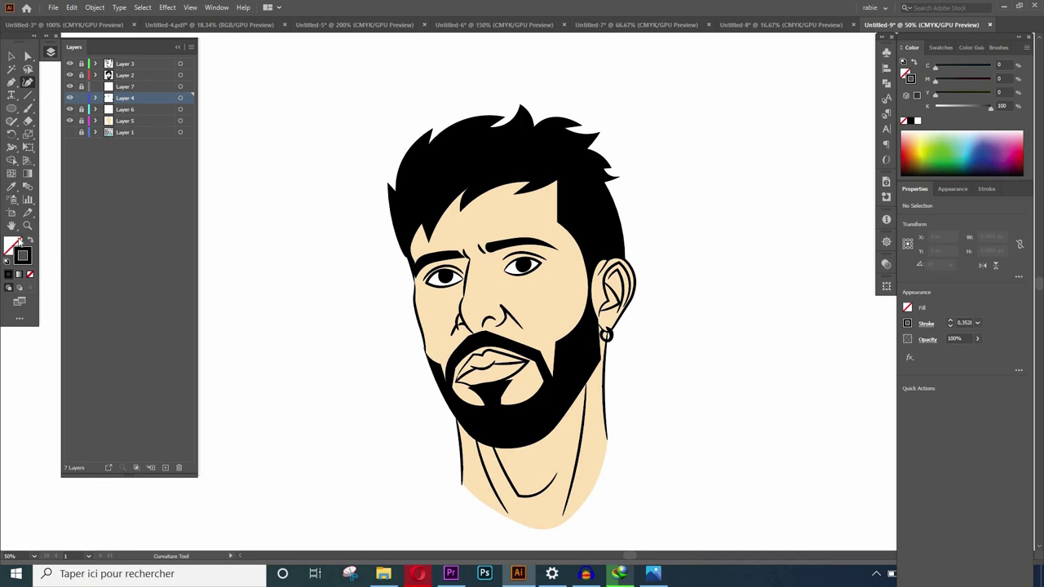
pyautogui.click(14, 243)
pyautogui.click(933, 48)
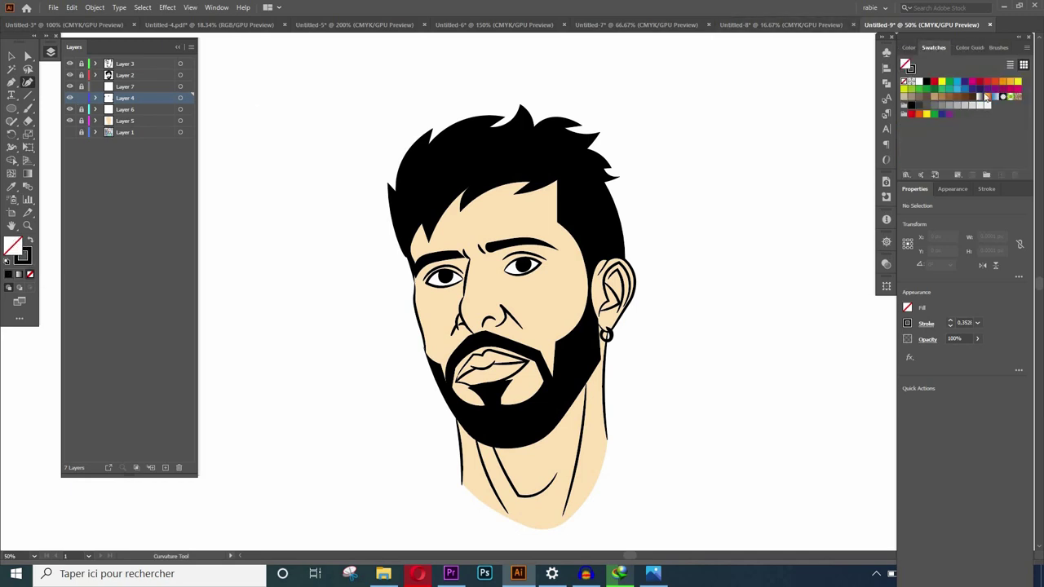
pyautogui.click(1012, 91)
pyautogui.click(965, 47)
pyautogui.click(1008, 90)
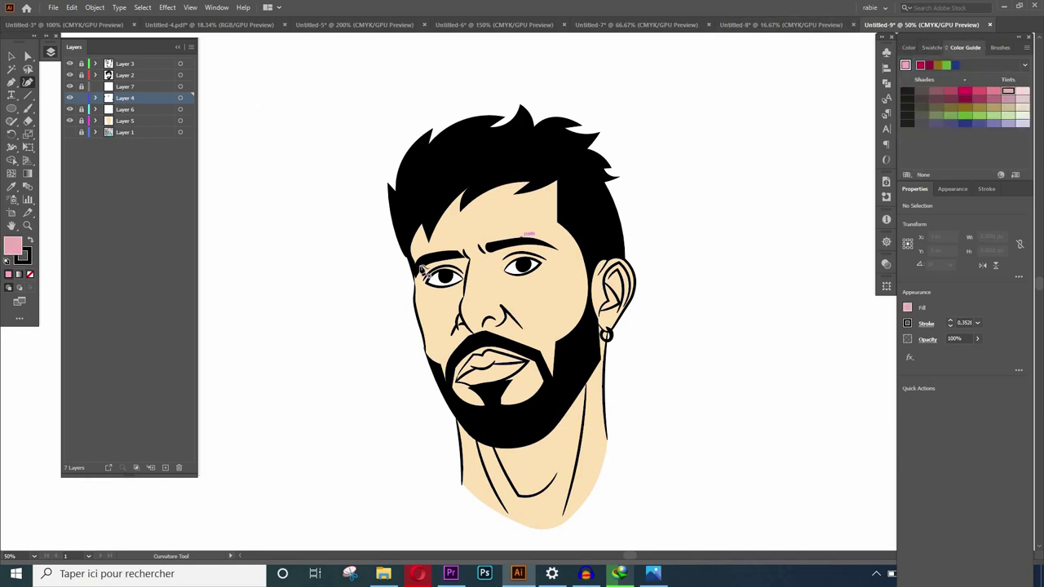
pyautogui.press('x')
pyautogui.press('/')
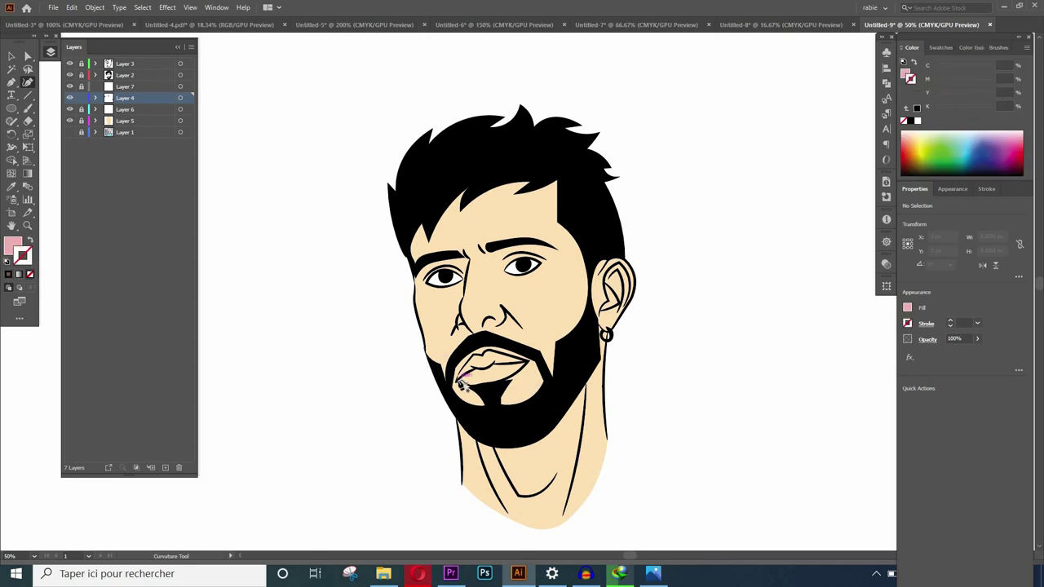
# Start the lip shape at the left corner and trace along the upper lip
pyautogui.click(461, 380)
pyautogui.scroll(2, 462, 380)
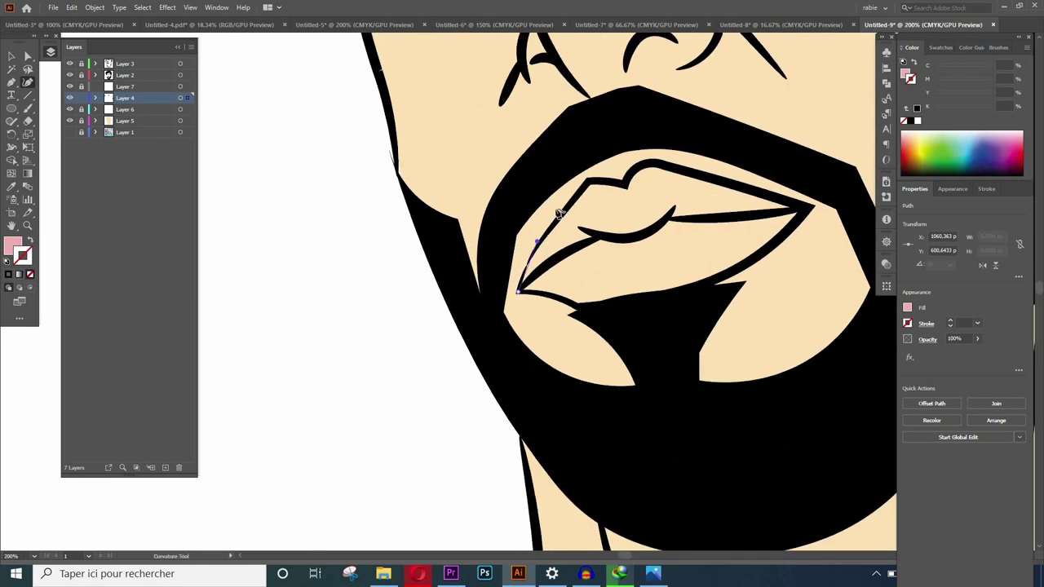
pyautogui.click(537, 242)
pyautogui.click(562, 214)
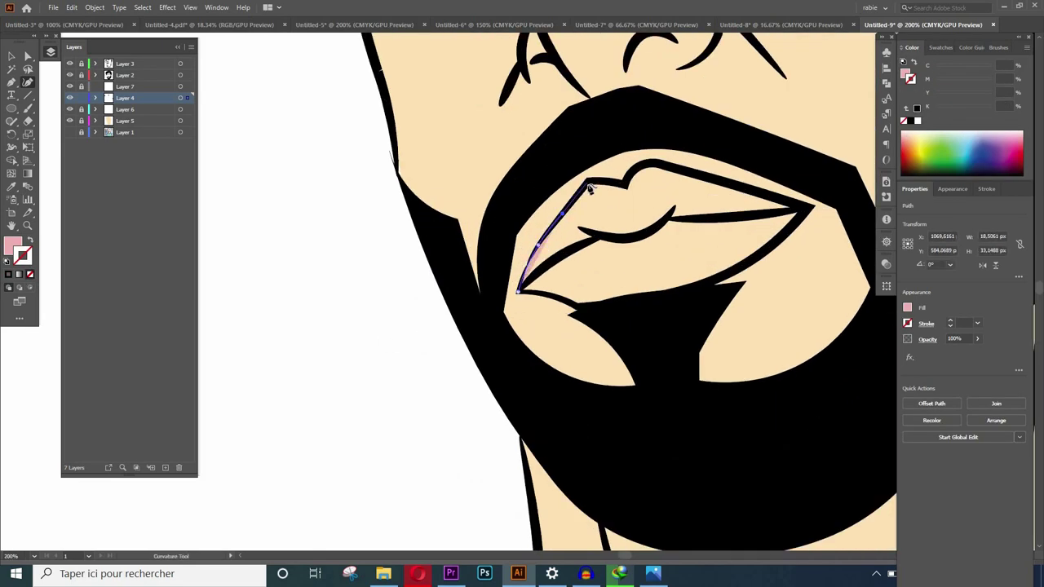
pyautogui.click(585, 181)
pyautogui.click(625, 186)
pyautogui.click(656, 164)
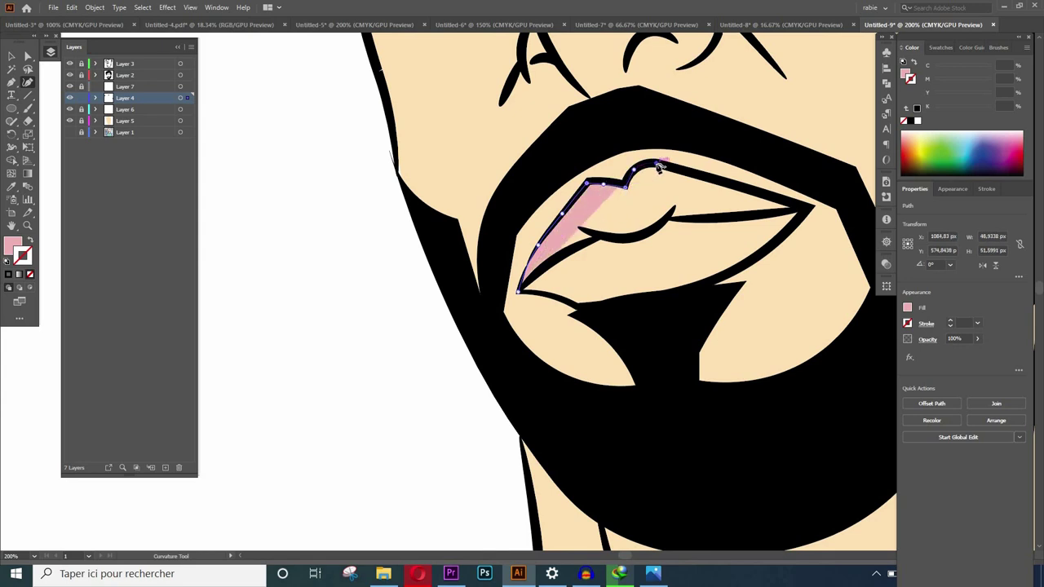
# Carry the lip shape to the right corner and back under the lower lip, closing it
pyautogui.click(741, 190)
pyautogui.click(808, 209)
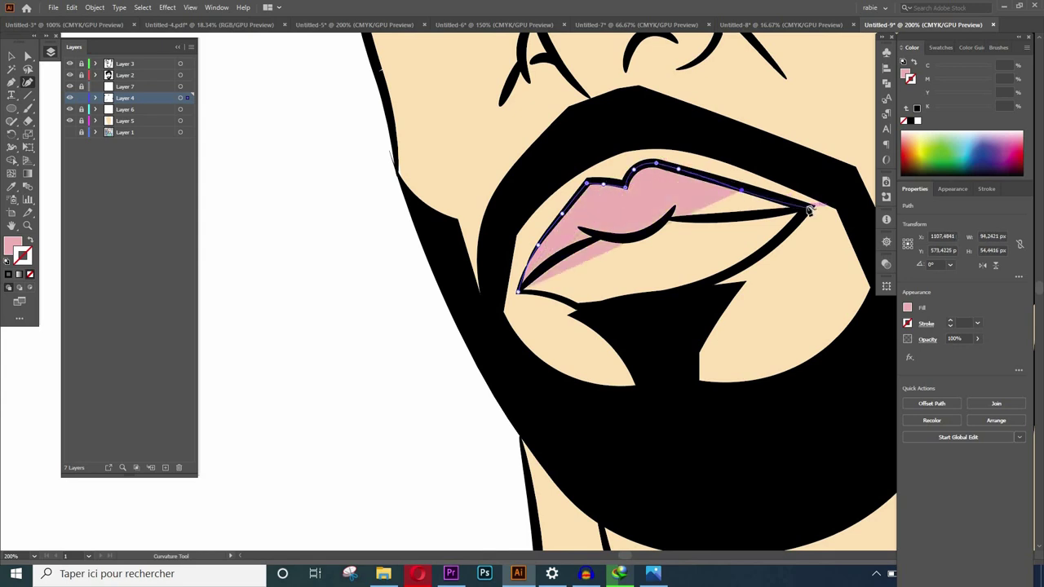
pyautogui.click(771, 243)
pyautogui.click(679, 293)
pyautogui.click(606, 308)
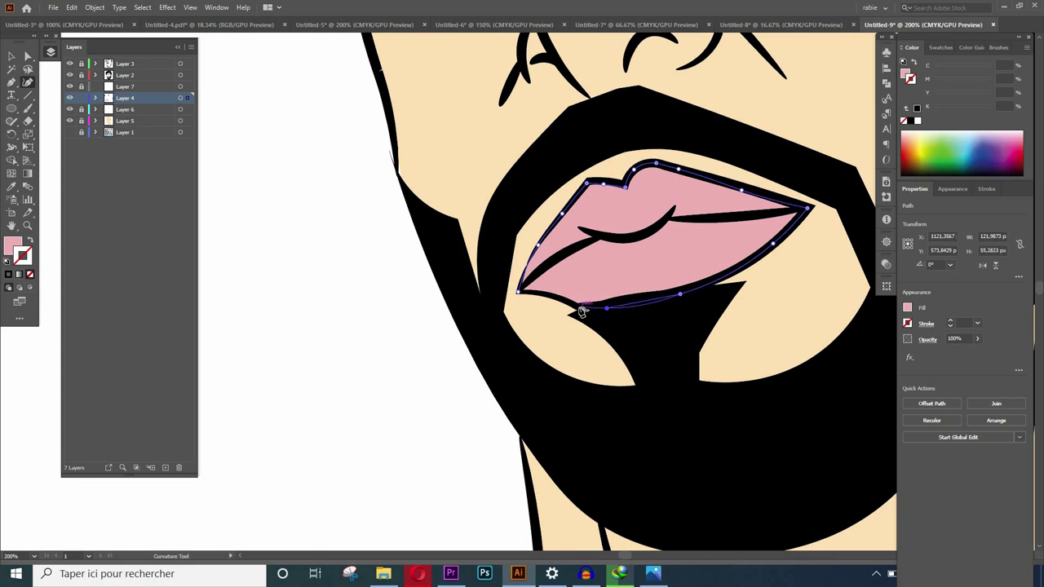
pyautogui.click(519, 291)
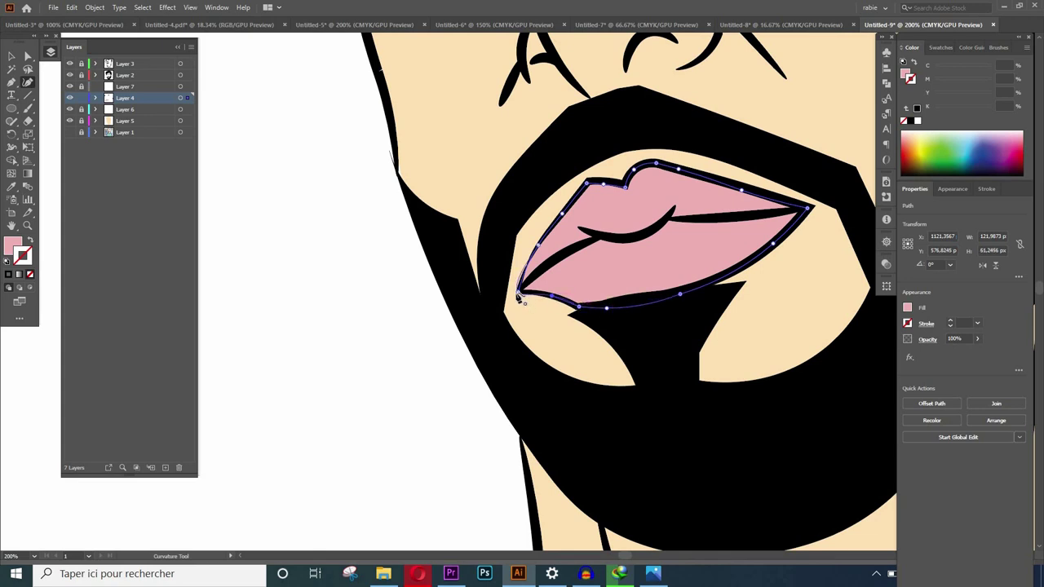
# Darken the lip fill to a dusky mauve shade and view the whole head
pyautogui.click(966, 46)
pyautogui.click(934, 47)
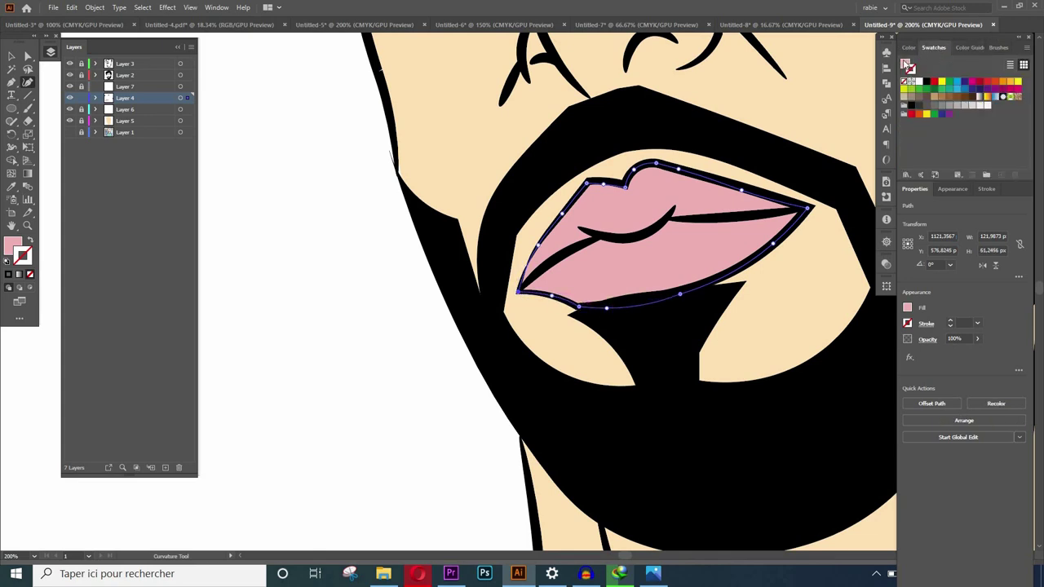
pyautogui.click(964, 46)
pyautogui.click(964, 99)
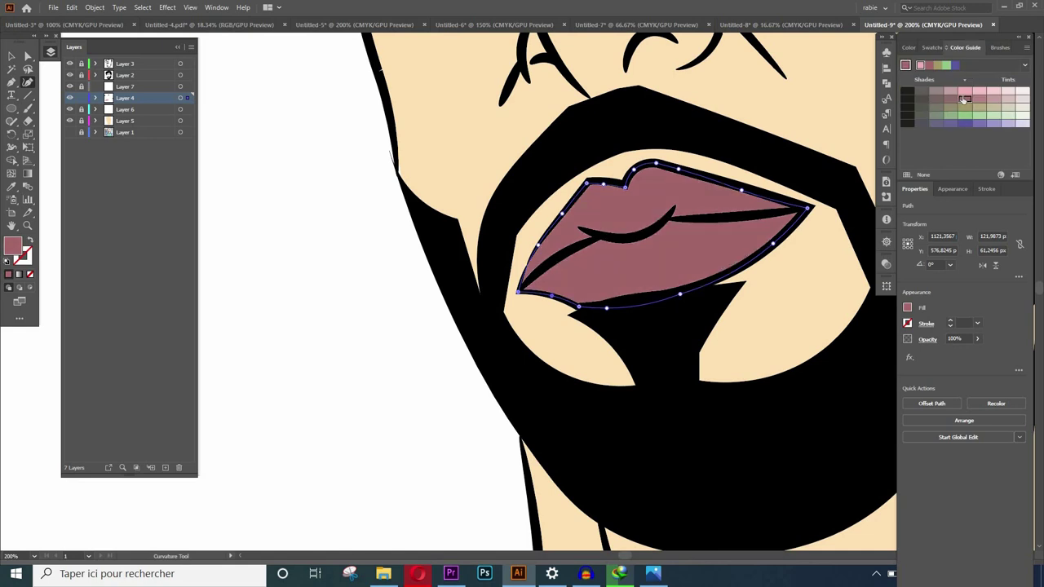
pyautogui.hotkey('ctrl', 'shift', 'a')
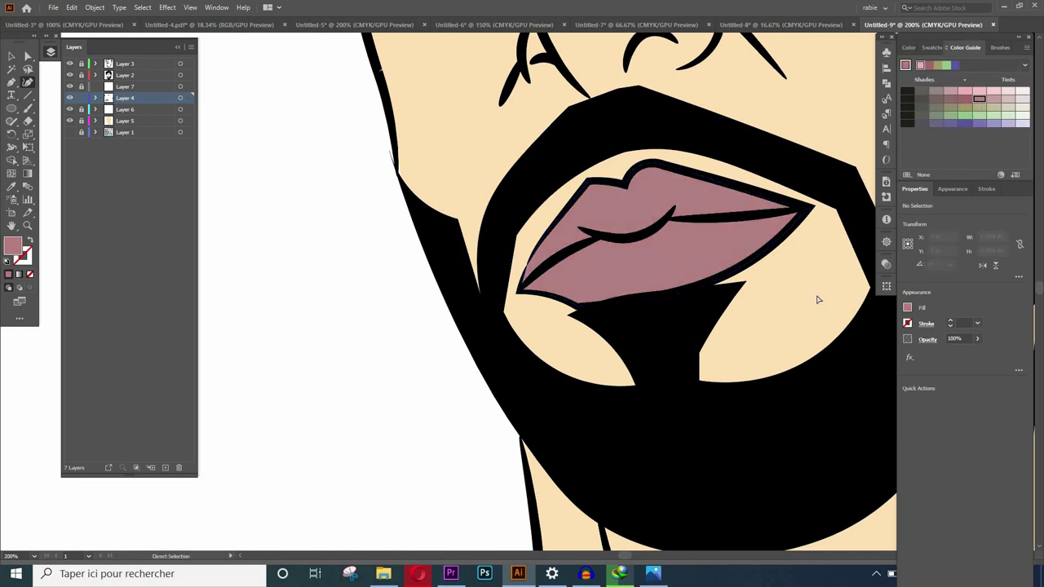
pyautogui.hotkey('ctrl', '-')
pyautogui.hotkey('ctrl', '-')
pyautogui.hotkey('ctrl', '-')
pyautogui.hotkey('ctrl', '-')
pyautogui.scroll(3, 1038, 291)
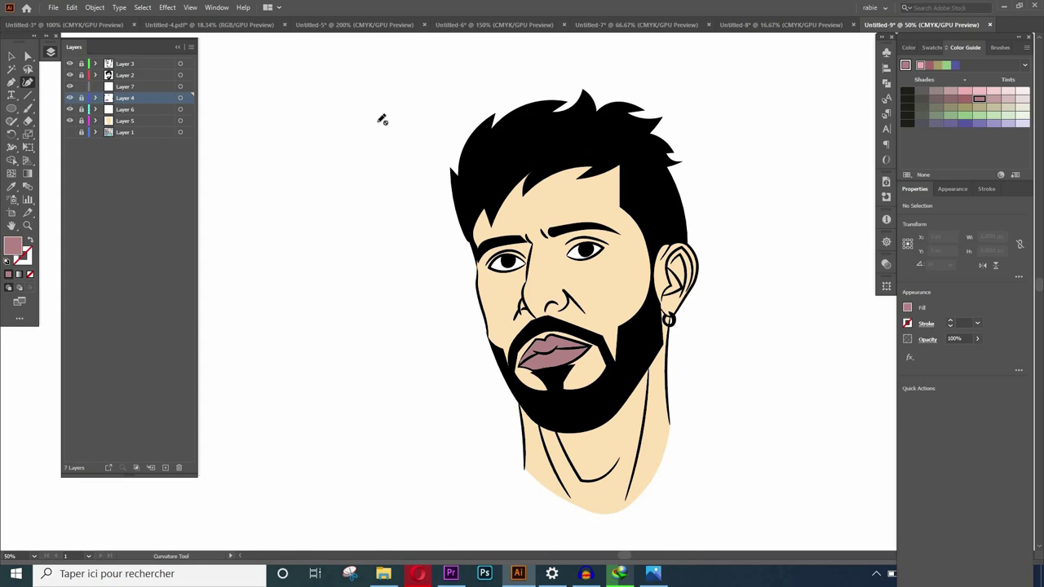
# Set no fill with a black stroke and make Layer 7 the active layer
pyautogui.click(931, 47)
pyautogui.click(926, 81)
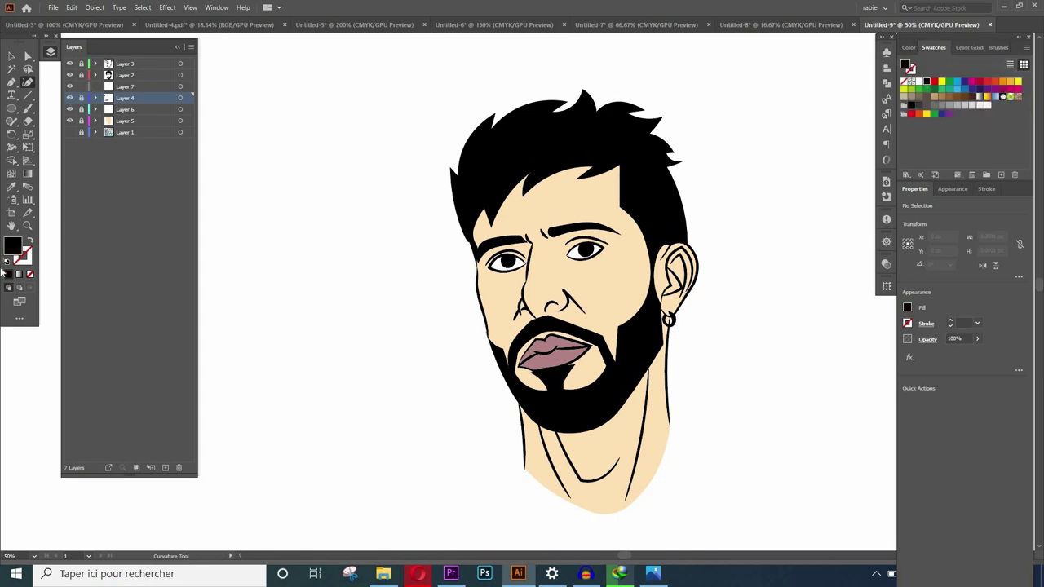
pyautogui.click(29, 242)
pyautogui.click(104, 88)
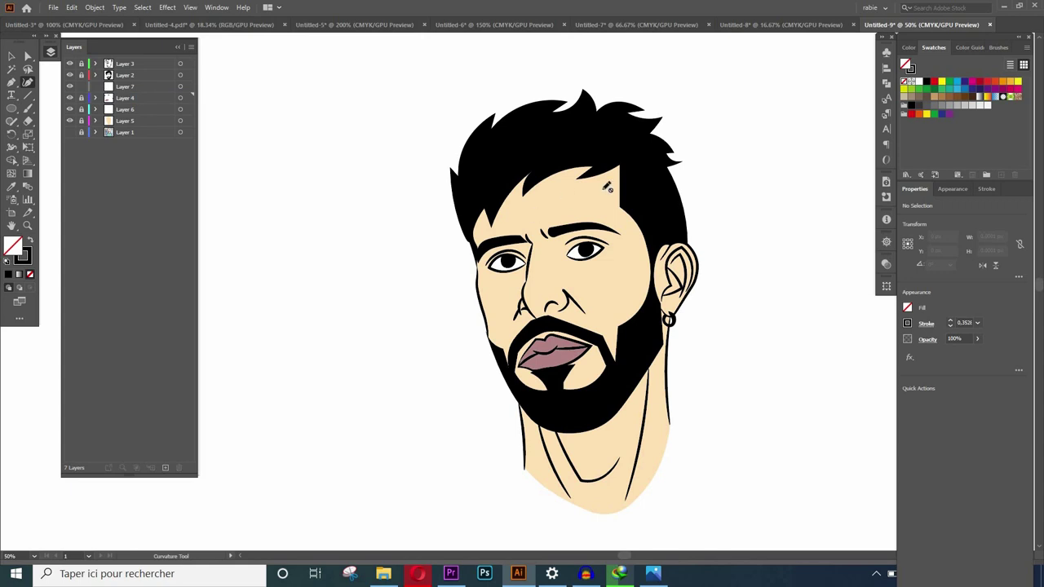
pyautogui.click(110, 87)
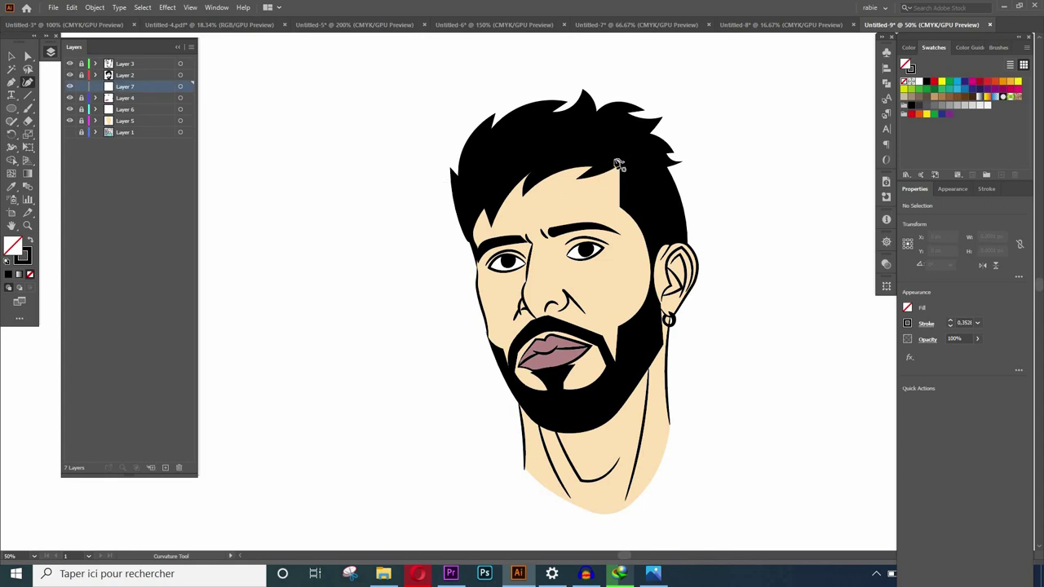
# Draw a closed zigzag path along the fringe tips and forehead hairline
pyautogui.click(618, 164)
pyautogui.click(581, 173)
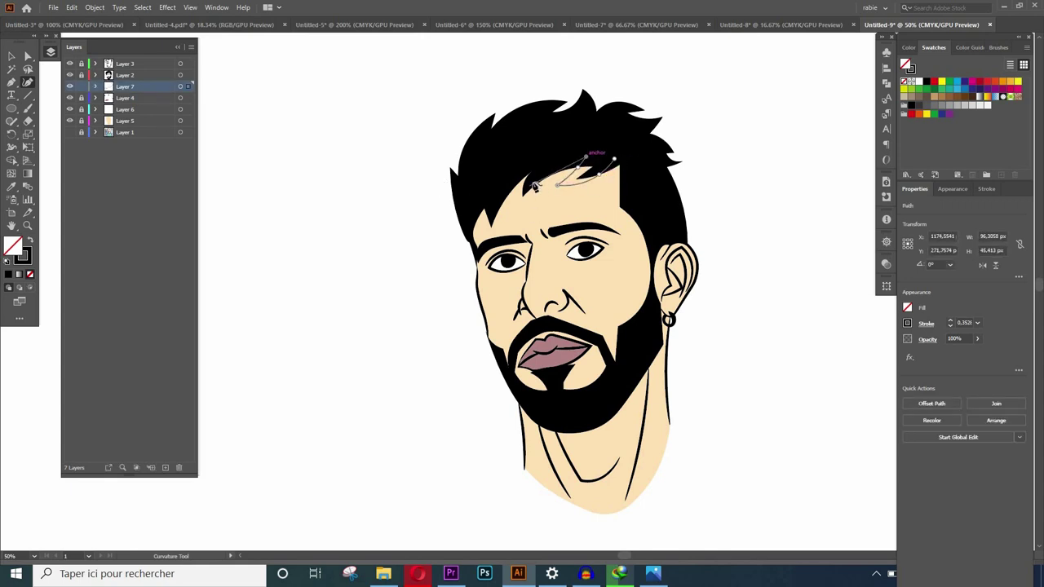
pyautogui.click(534, 184)
pyautogui.click(521, 201)
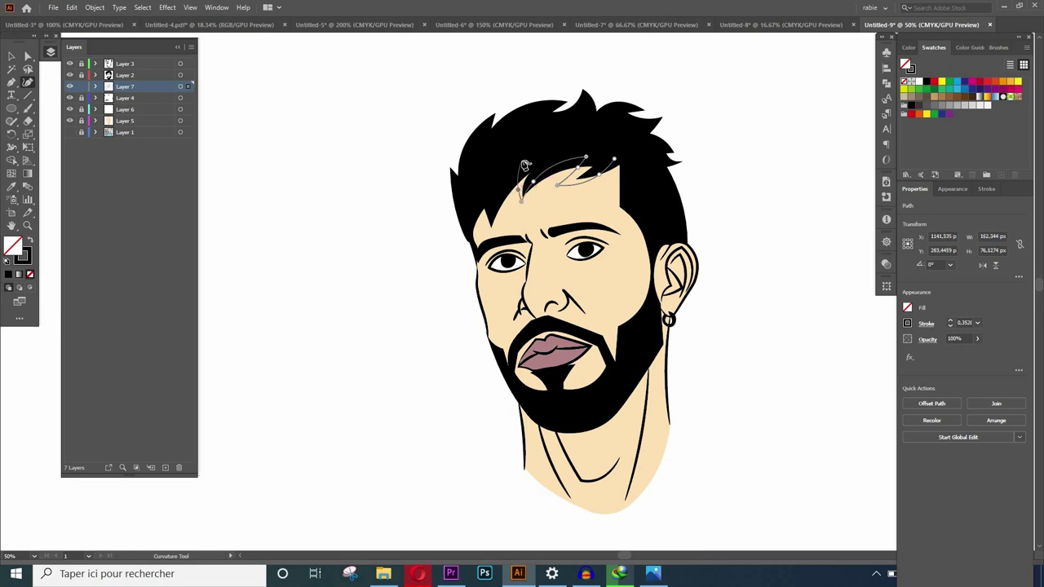
pyautogui.click(522, 162)
pyautogui.click(473, 203)
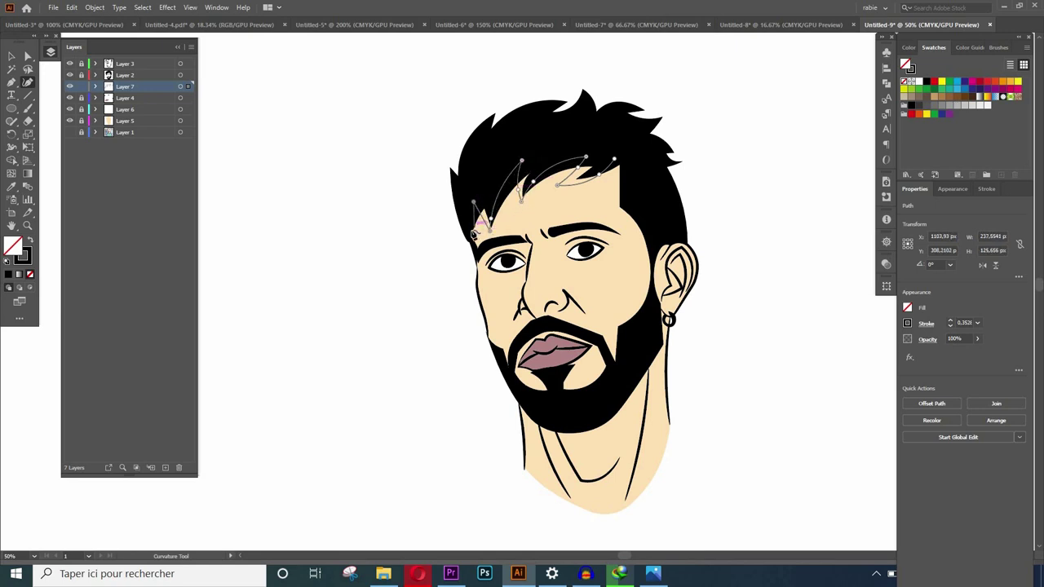
pyautogui.click(478, 170)
pyautogui.click(613, 158)
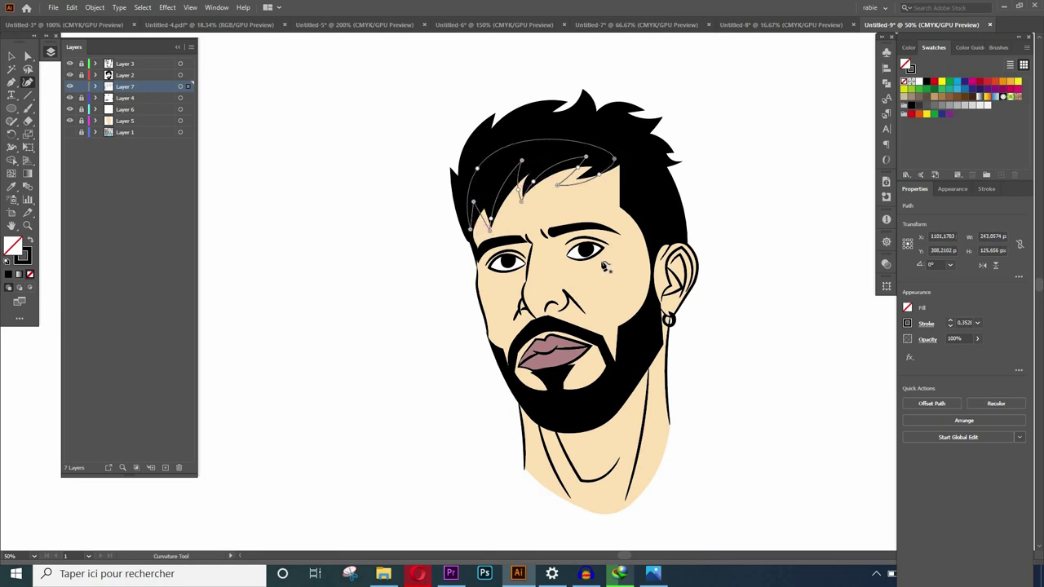
pyautogui.hotkey('ctrl', '+')
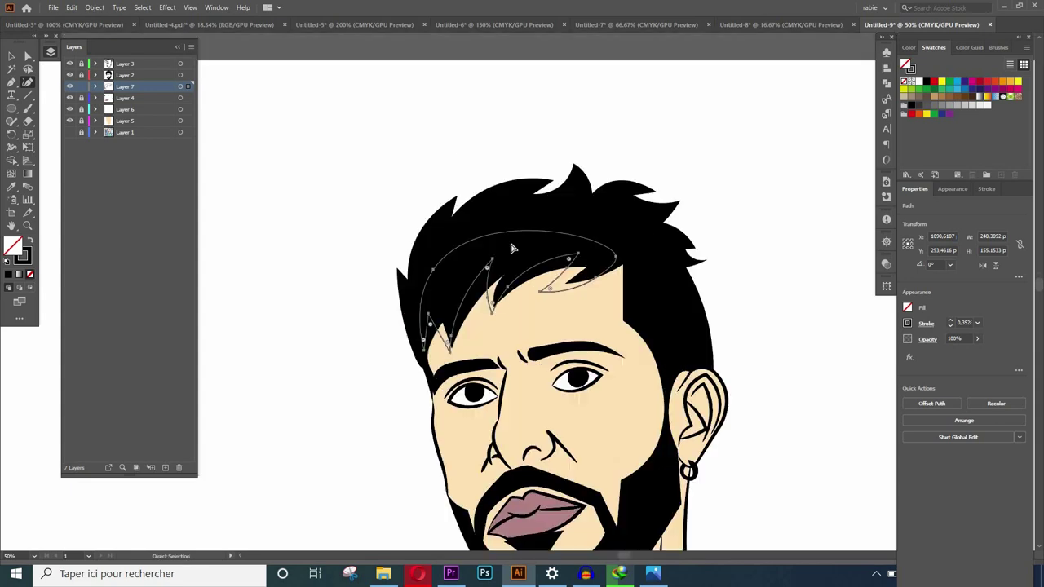
pyautogui.scroll(-3, 458, 259)
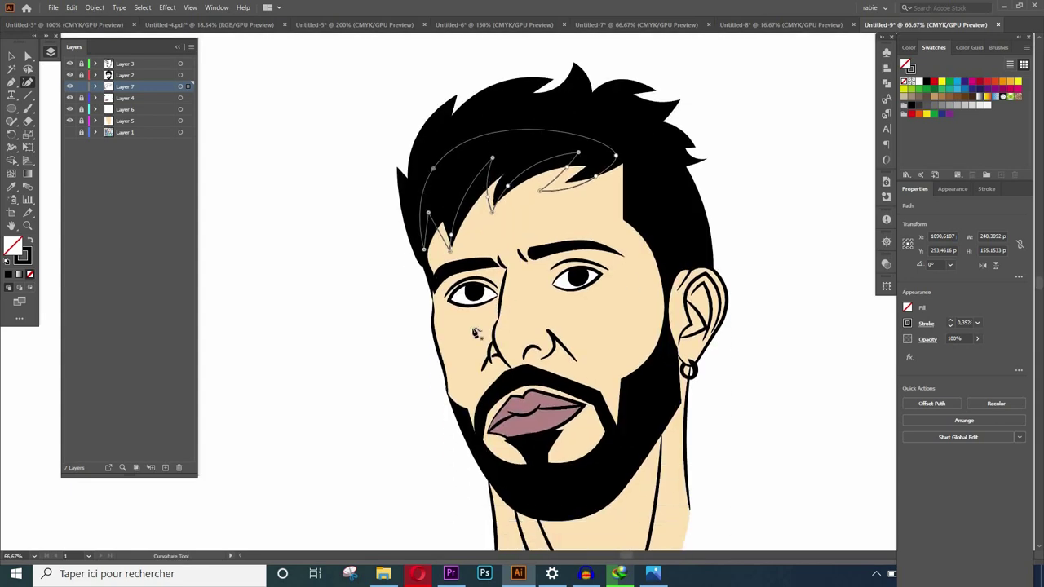
pyautogui.hotkey('ctrl', 'shift', 'a')
# Trace a line from the left temple down the cheek beside the beard toward the chin
pyautogui.click(432, 226)
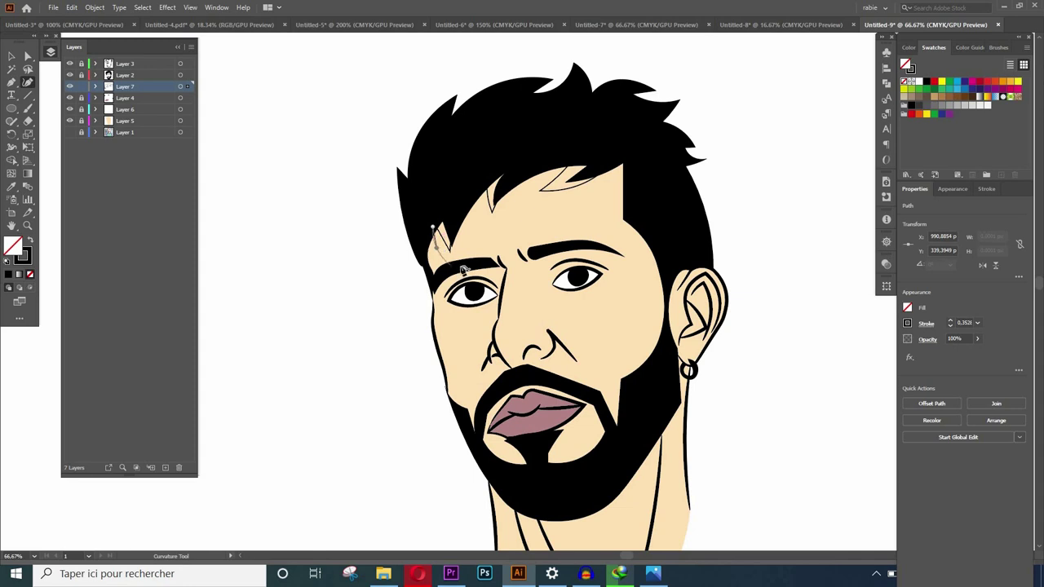
pyautogui.click(462, 268)
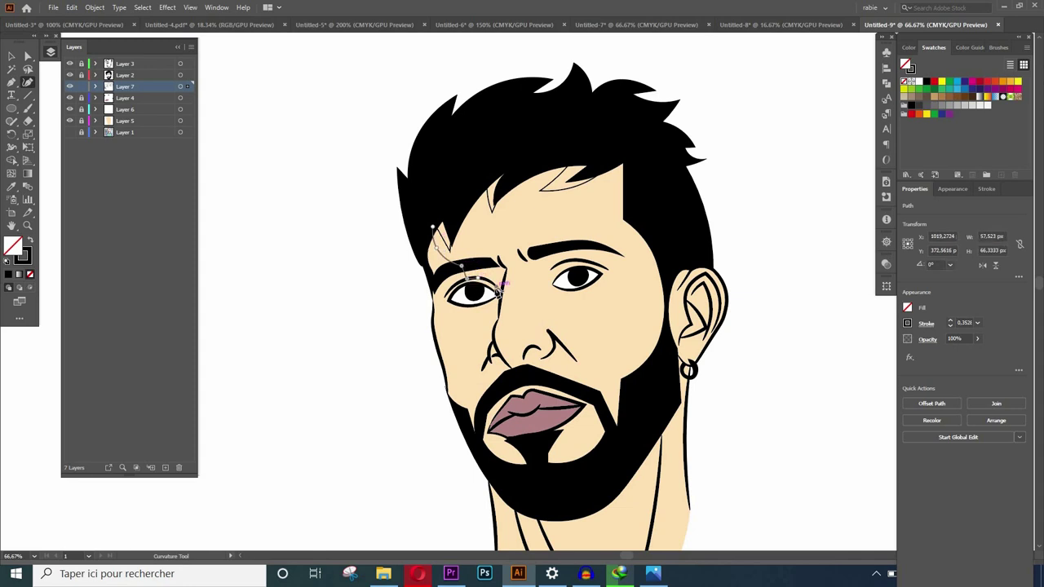
pyautogui.click(478, 287)
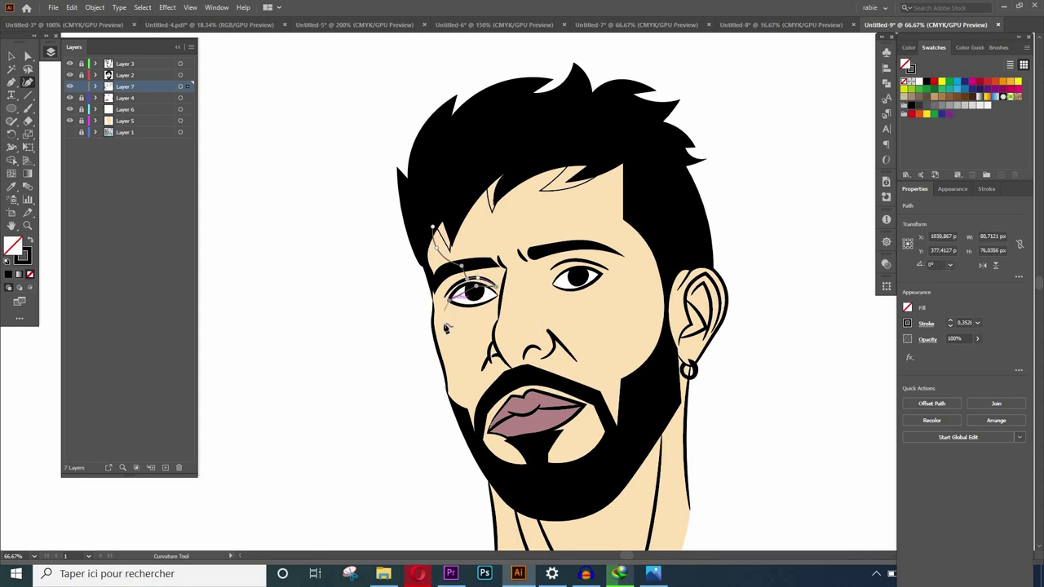
pyautogui.click(444, 324)
pyautogui.click(454, 377)
pyautogui.click(495, 475)
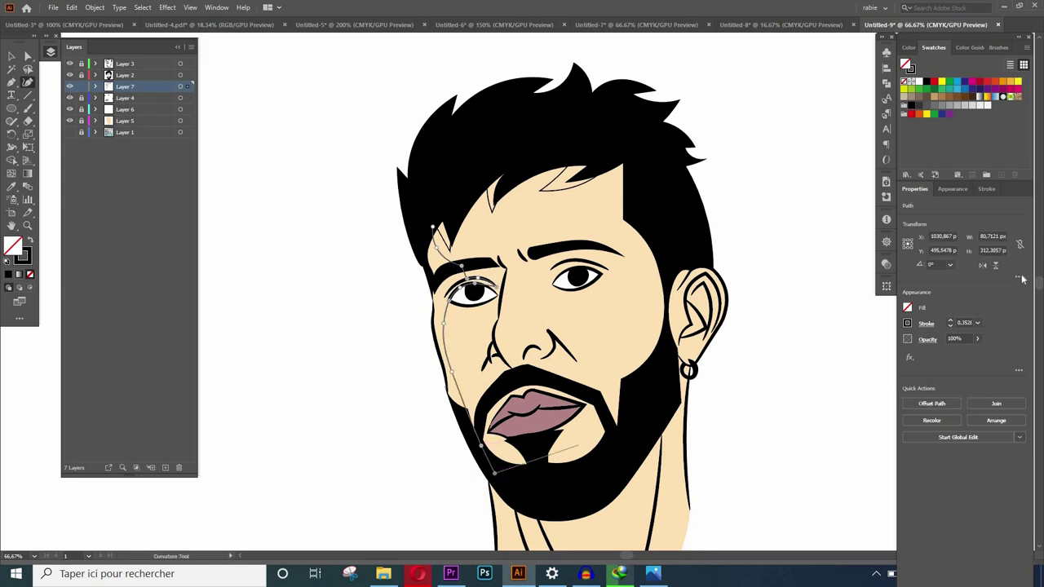
pyautogui.scroll(-2, 562, 292)
pyautogui.press('f')
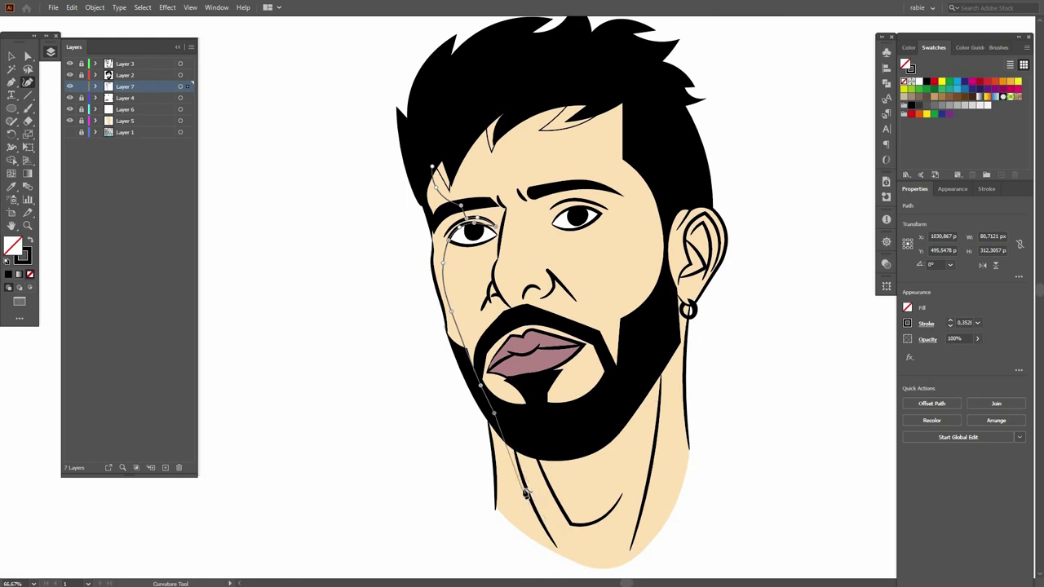
# Continue below the chin and back up the jawline, closing the outline at the temple
pyautogui.click(558, 552)
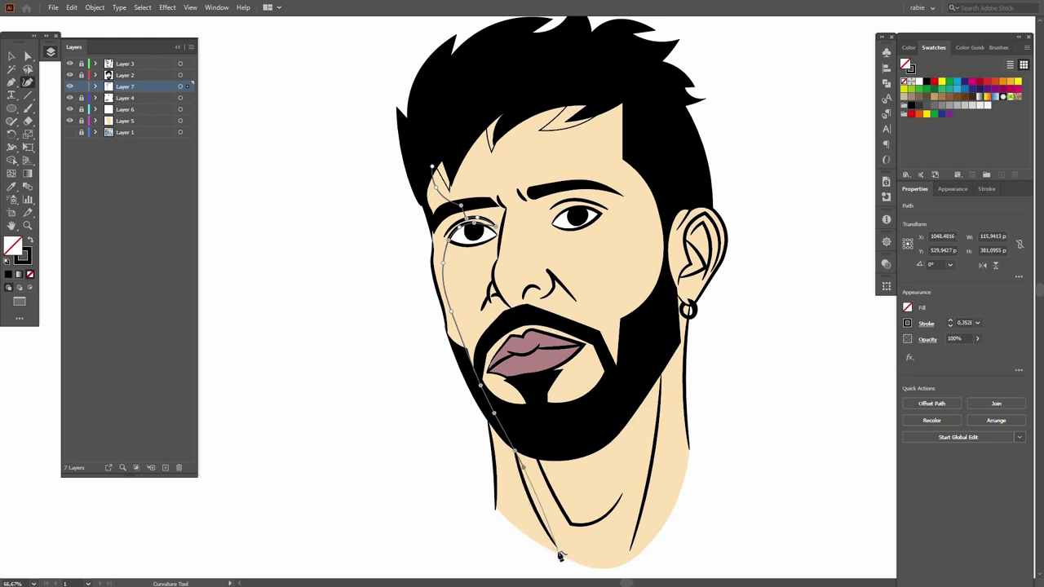
pyautogui.click(495, 507)
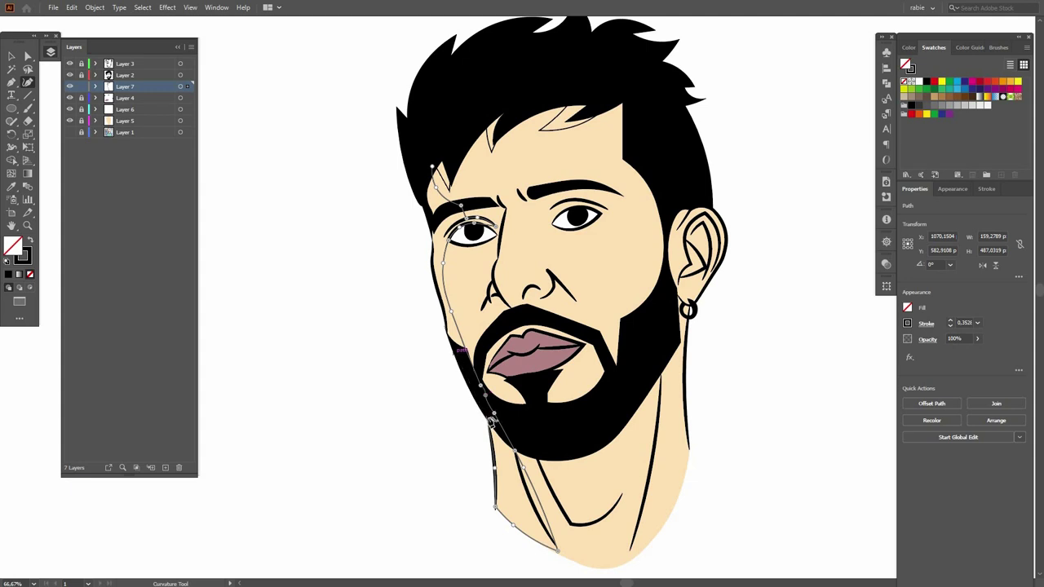
pyautogui.click(473, 376)
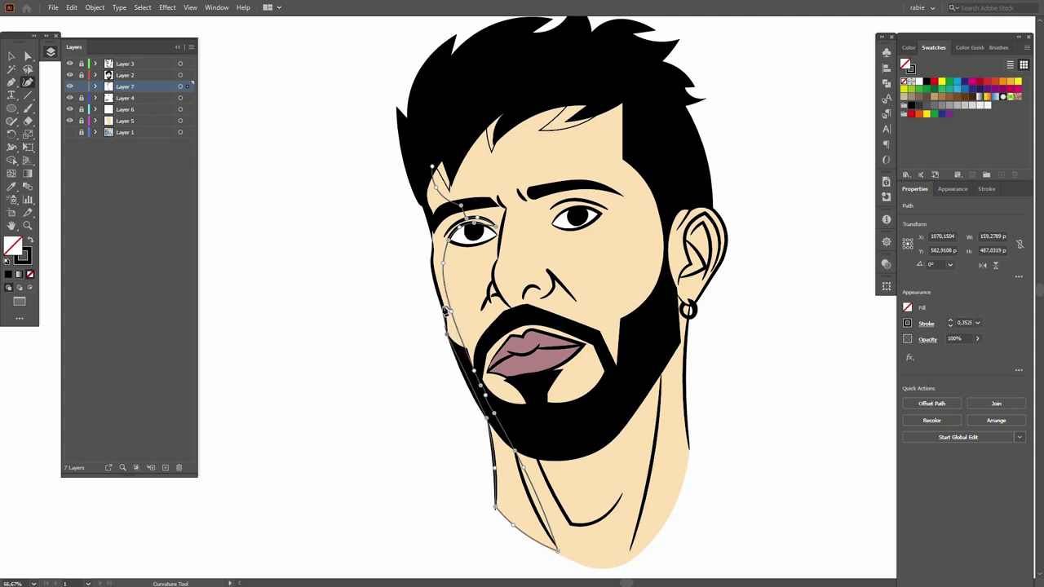
pyautogui.click(445, 310)
pyautogui.click(436, 245)
pyautogui.click(432, 172)
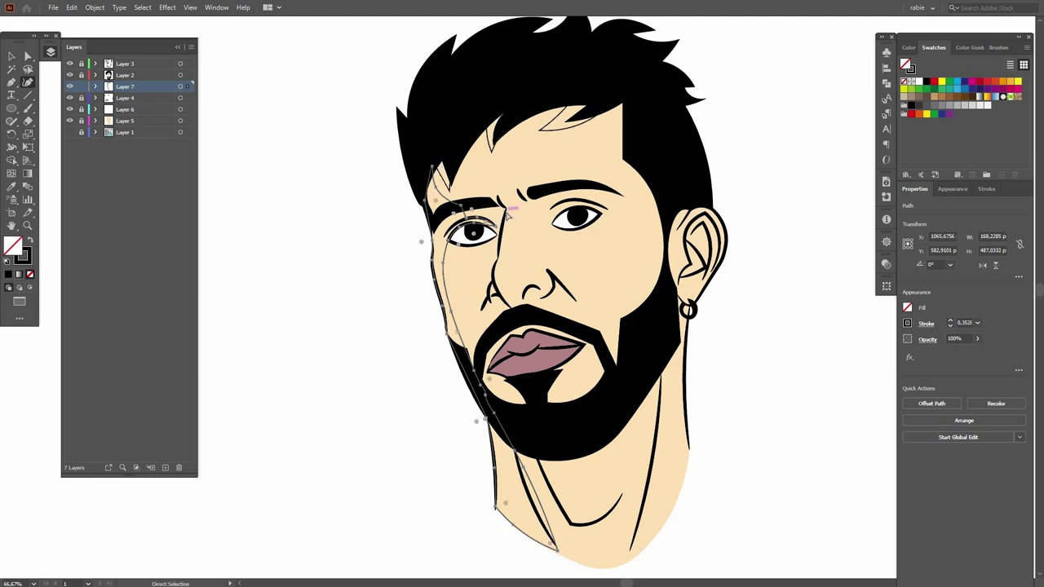
pyautogui.keyDown('ctrl'); pyautogui.click(527, 236); pyautogui.keyUp('ctrl')
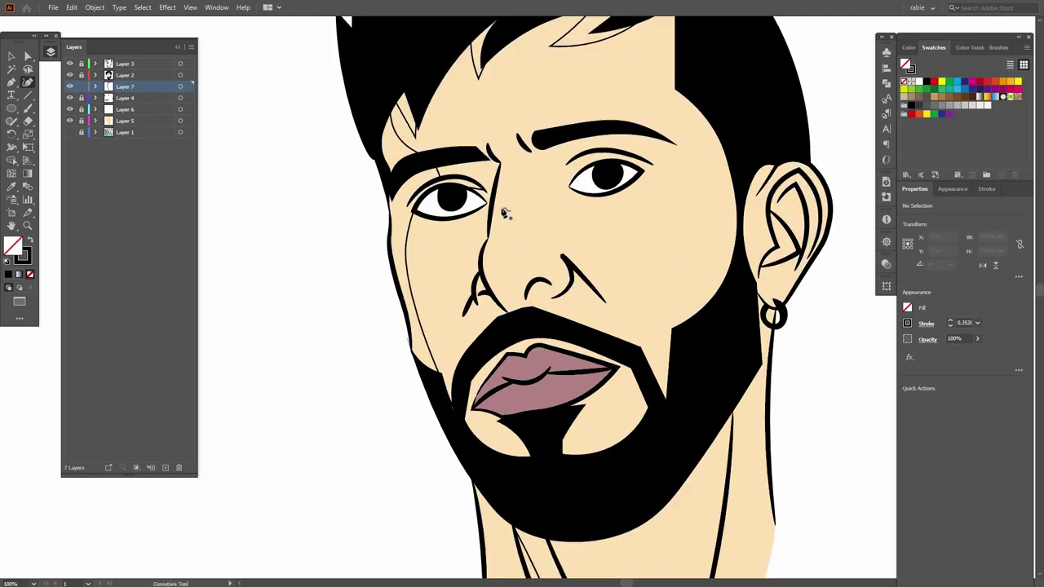
# At 100% zoom, trace the nose bridge line from the inner eyebrow down the nose
pyautogui.hotkey('ctrl', '=')
pyautogui.click(495, 153)
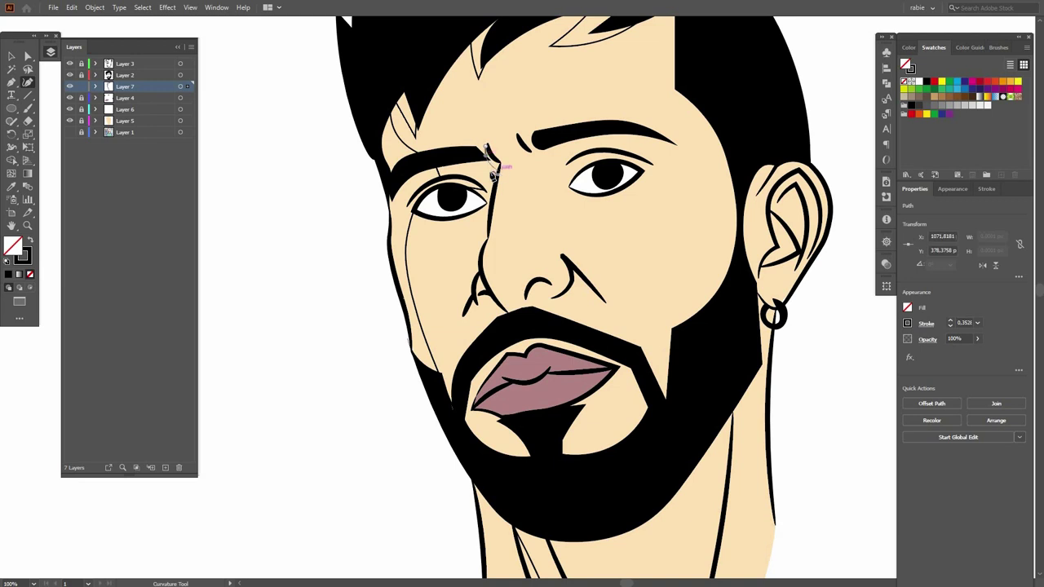
pyautogui.click(490, 199)
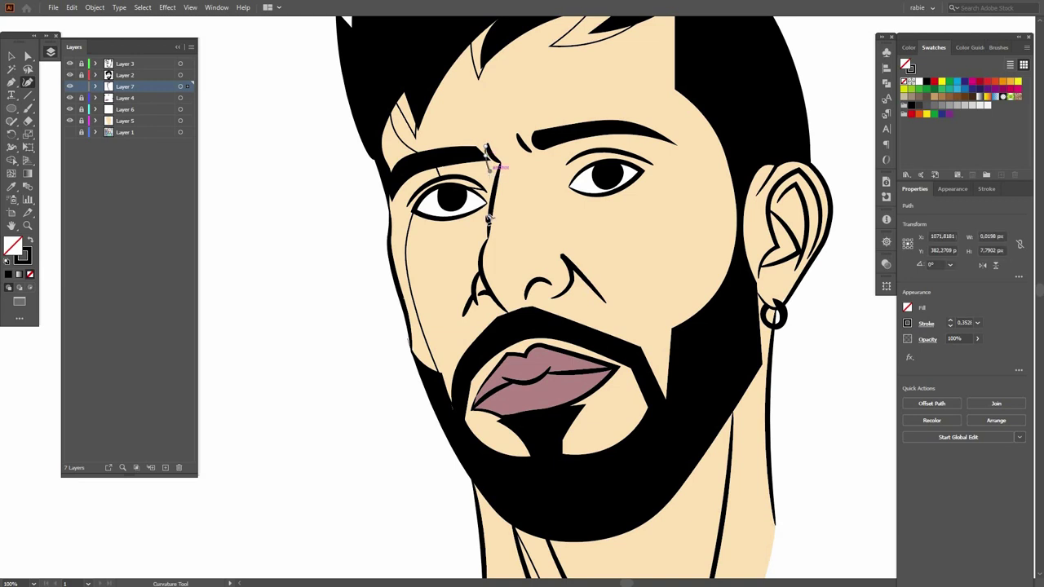
pyautogui.click(461, 274)
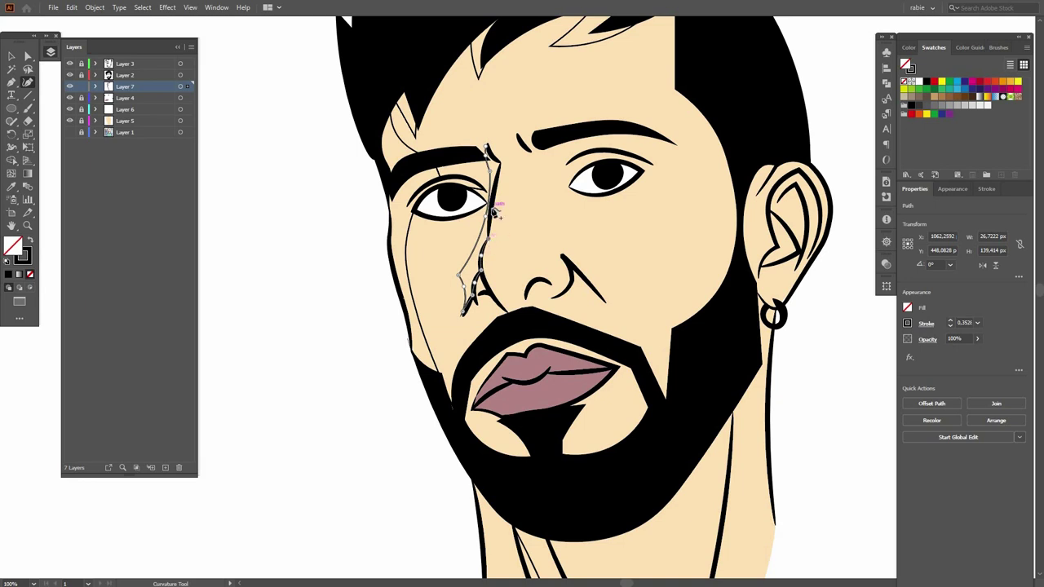
pyautogui.moveTo(499, 206)
pyautogui.mouseDown()
pyautogui.moveTo(505, 166)
pyautogui.moveTo(493, 154)
pyautogui.mouseUp()
pyautogui.press('Escape')
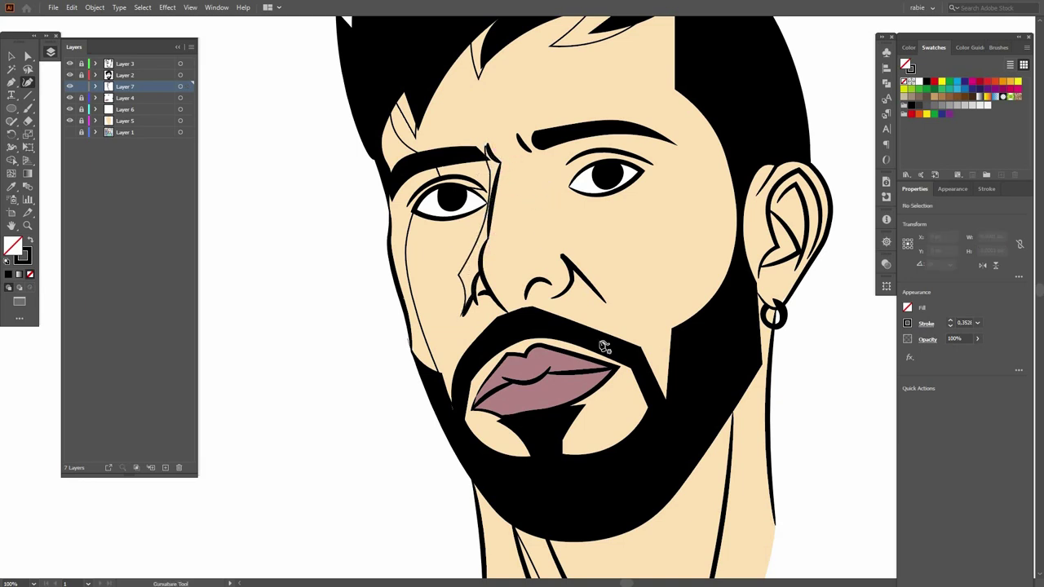
# Draw the nostril line and two small nostril curves on the nose
pyautogui.click(559, 298)
pyautogui.click(613, 311)
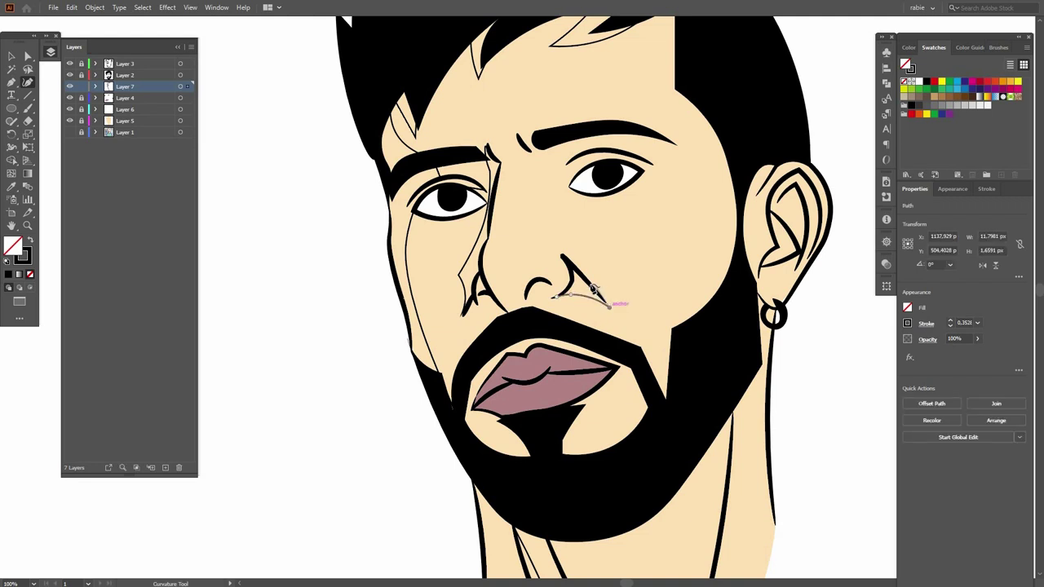
pyautogui.click(561, 256)
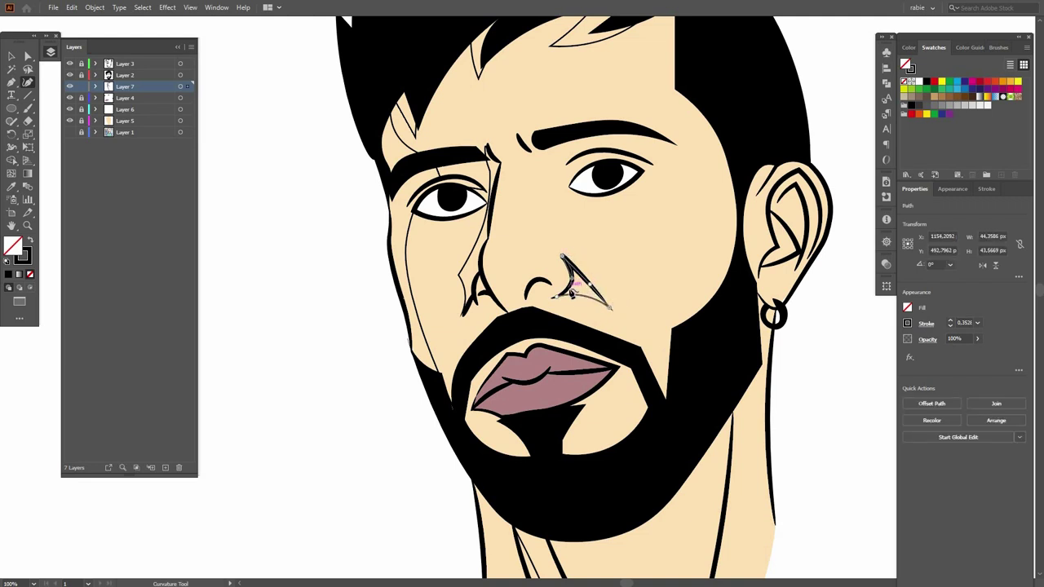
pyautogui.press('Escape')
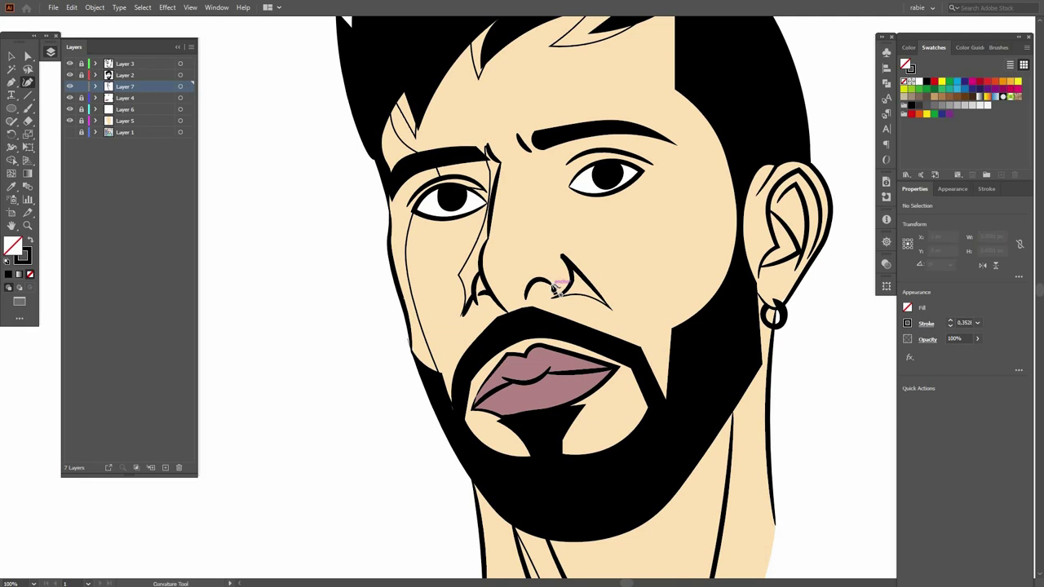
pyautogui.click(555, 287)
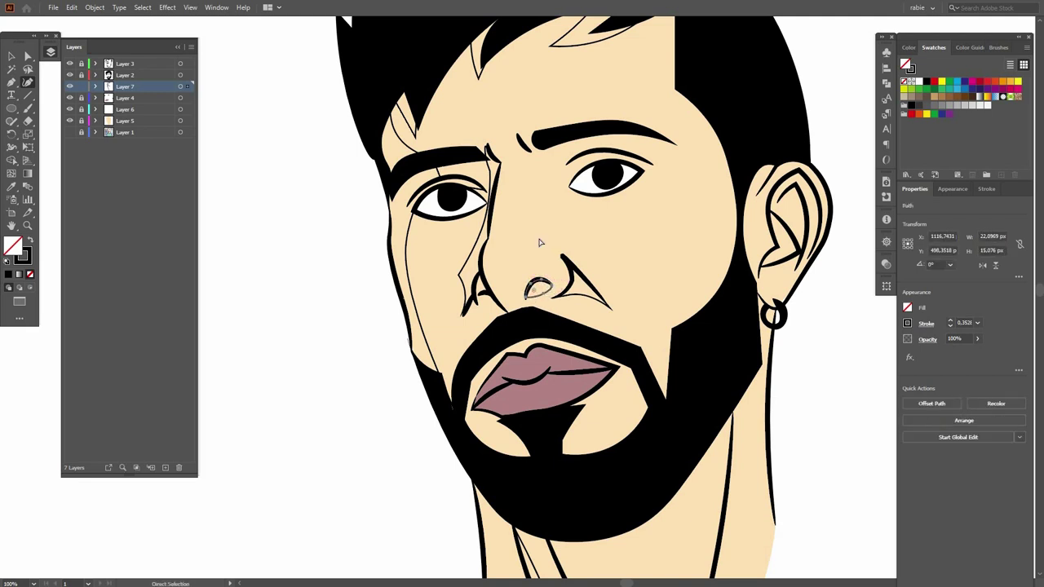
pyautogui.press('Escape')
pyautogui.click(479, 295)
pyautogui.click(491, 296)
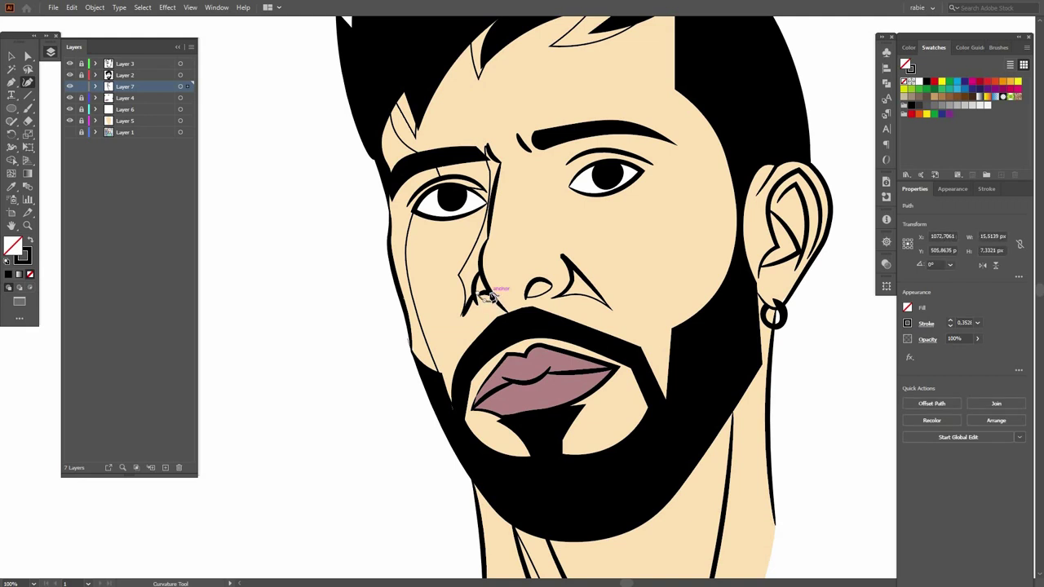
pyautogui.press('Escape')
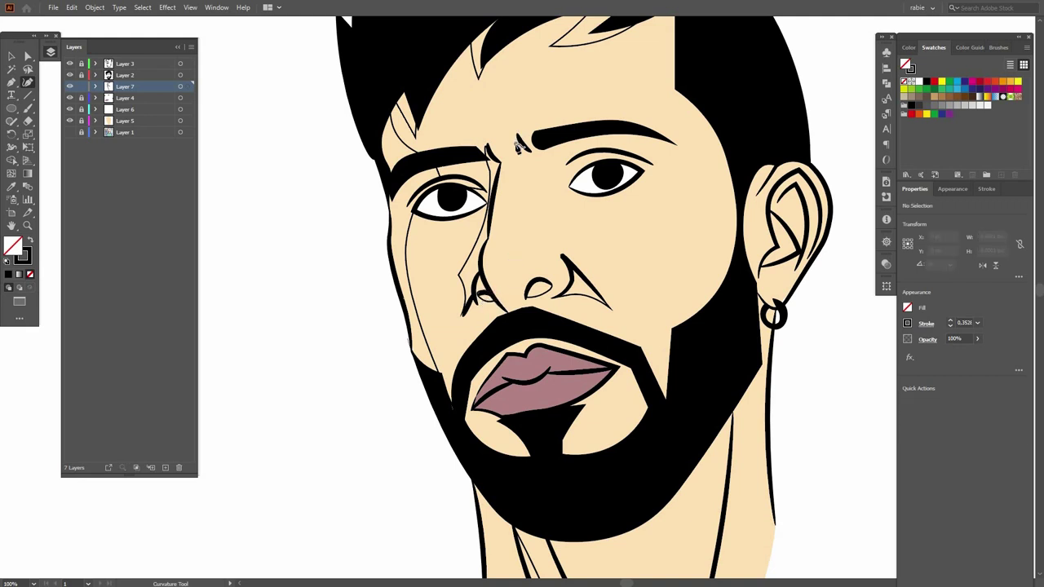
# Add a small mark at the eyebrow and an arched crease over the right eyelid
pyautogui.click(516, 138)
pyautogui.click(518, 145)
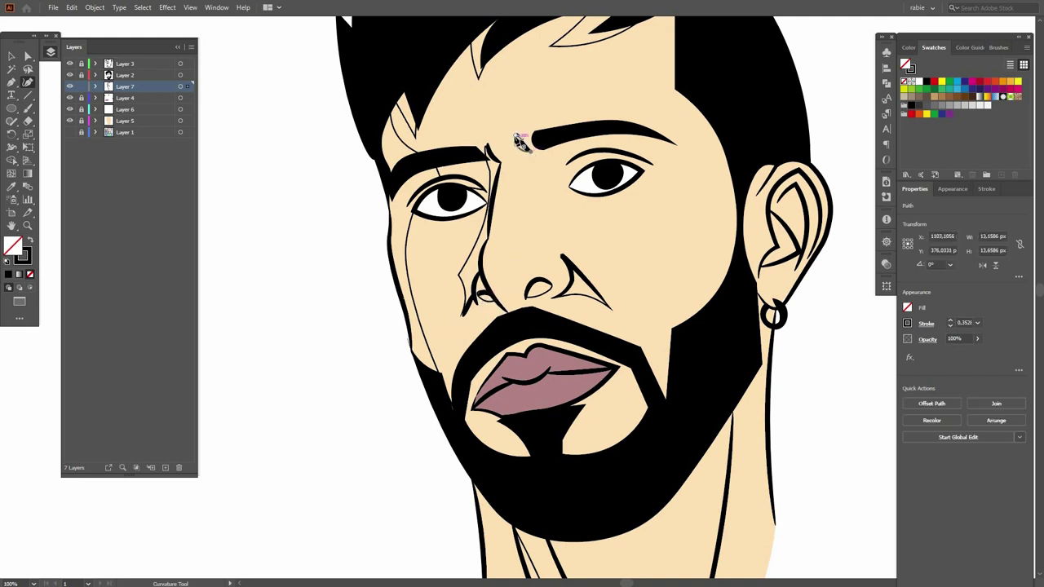
pyautogui.press('Escape')
pyautogui.click(568, 166)
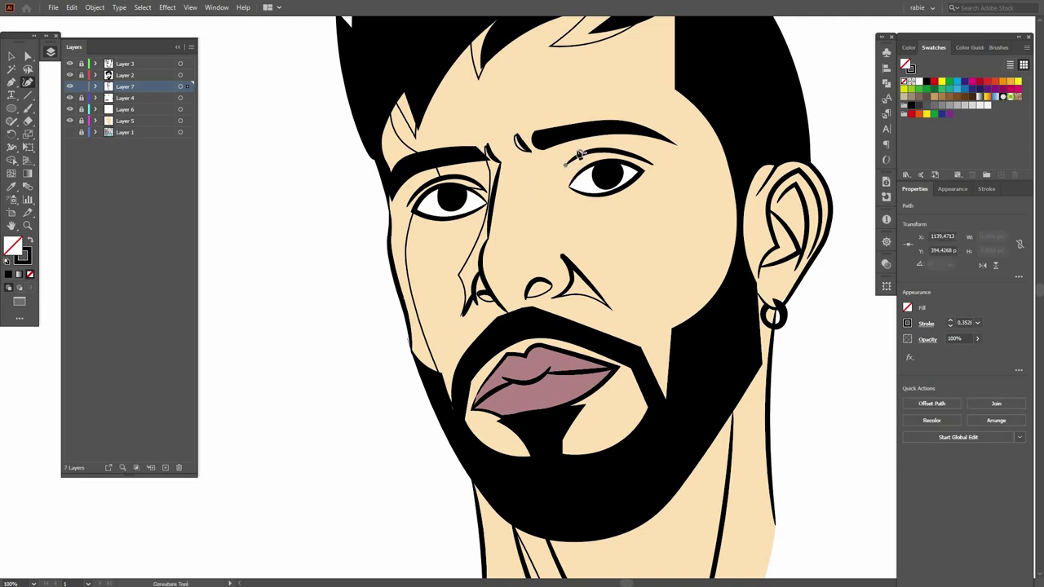
pyautogui.click(635, 144)
pyautogui.click(660, 167)
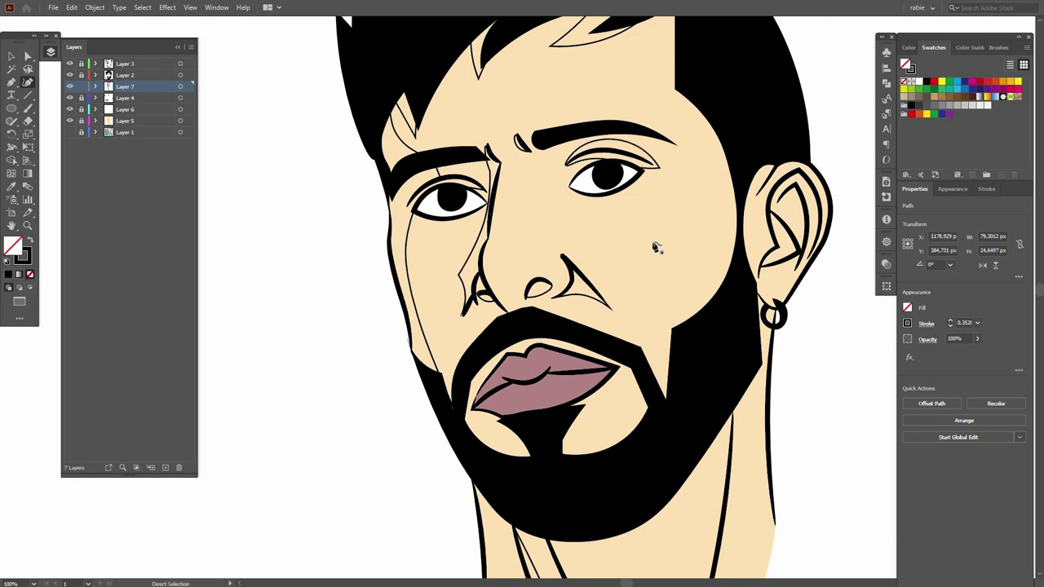
pyautogui.press('Escape')
# Draw a closed curve under the lower lip, moving Layer 7 below Layer 4
pyautogui.click(507, 360)
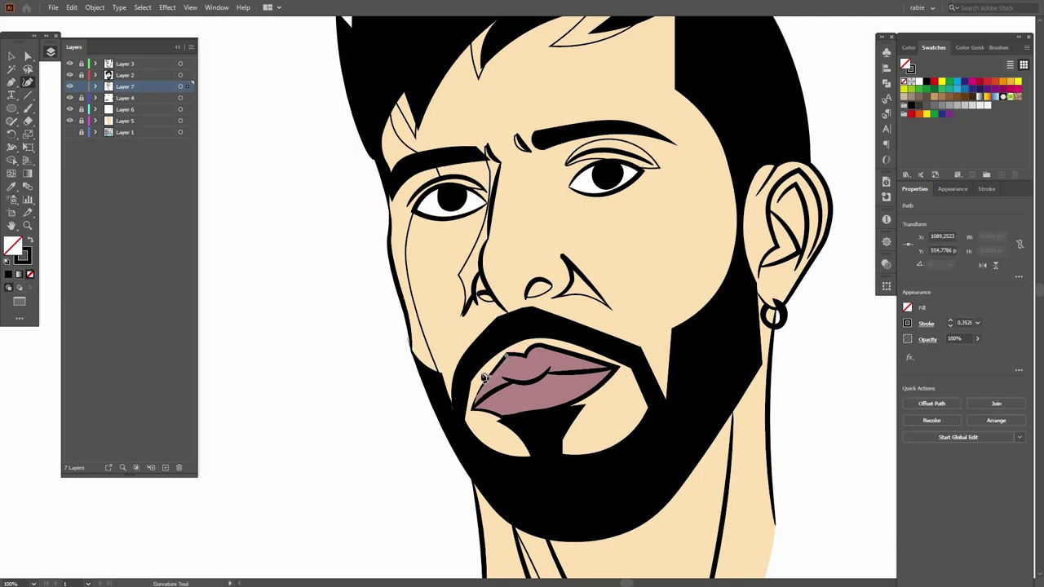
pyautogui.moveTo(140, 102); pyautogui.dragTo(140, 104)
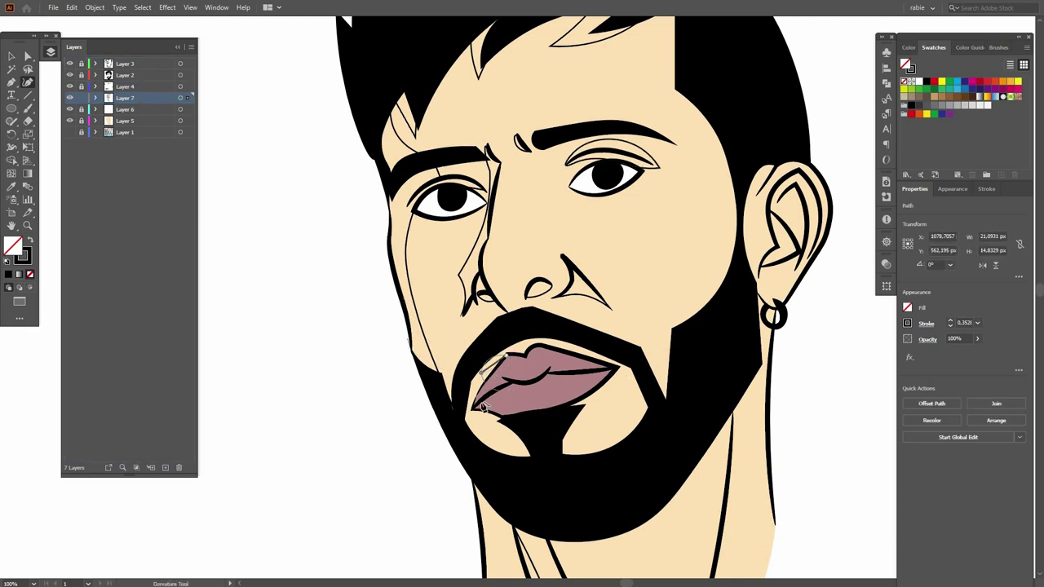
pyautogui.click(471, 405)
pyautogui.click(503, 423)
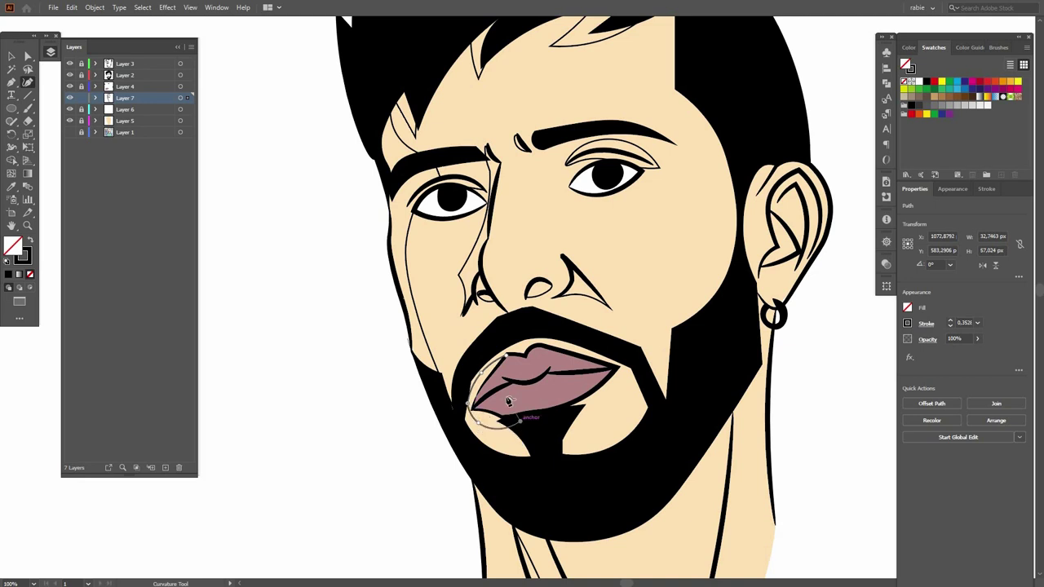
pyautogui.click(507, 359)
pyautogui.press('Escape')
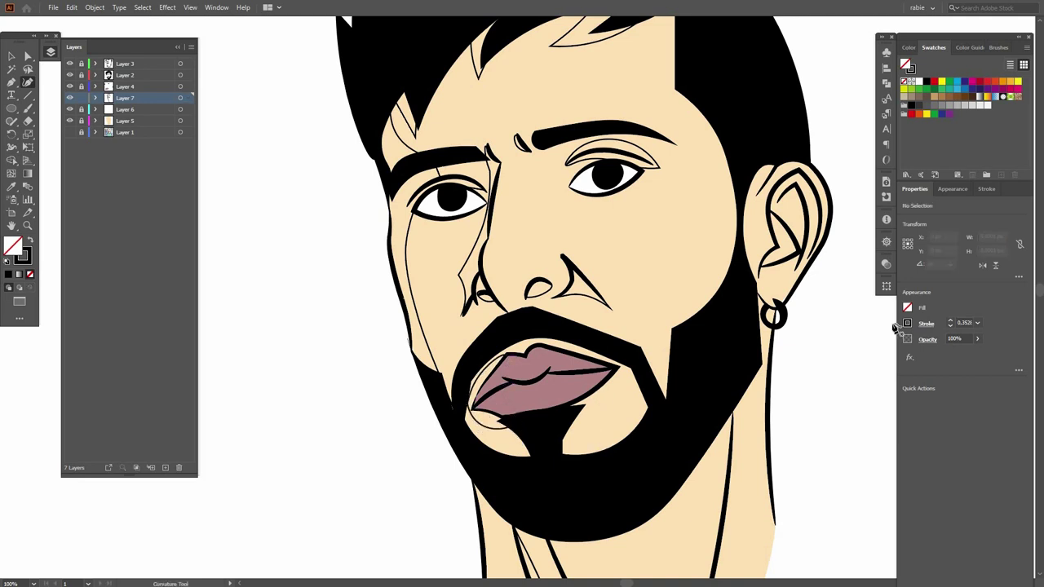
# Trace the chin line across the beard bottom and a line down the neck
pyautogui.scroll(-3, 628, 408)
pyautogui.scroll(-3, 627, 408)
pyautogui.click(548, 400)
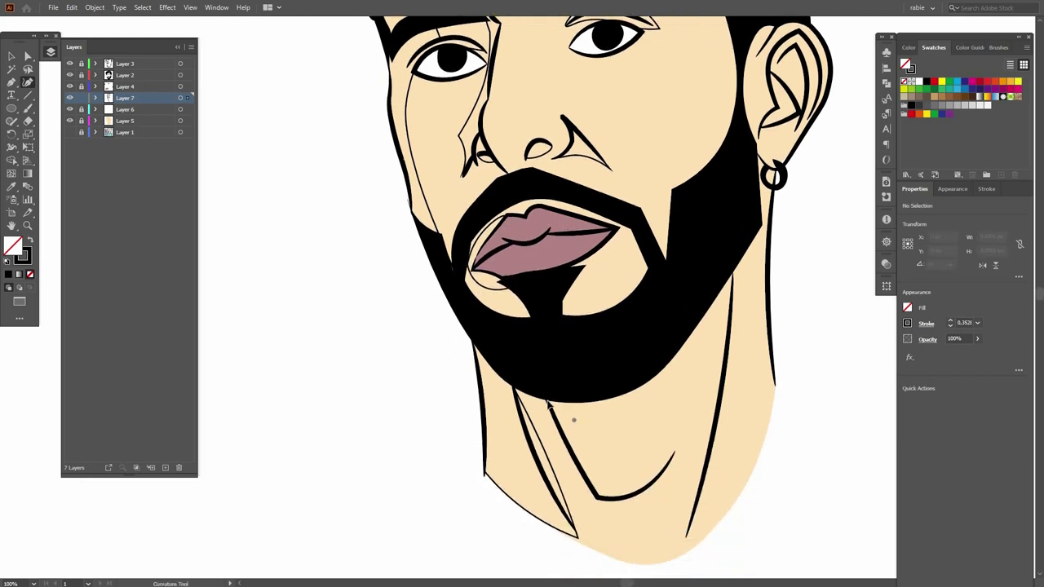
pyautogui.click(586, 514)
pyautogui.click(671, 457)
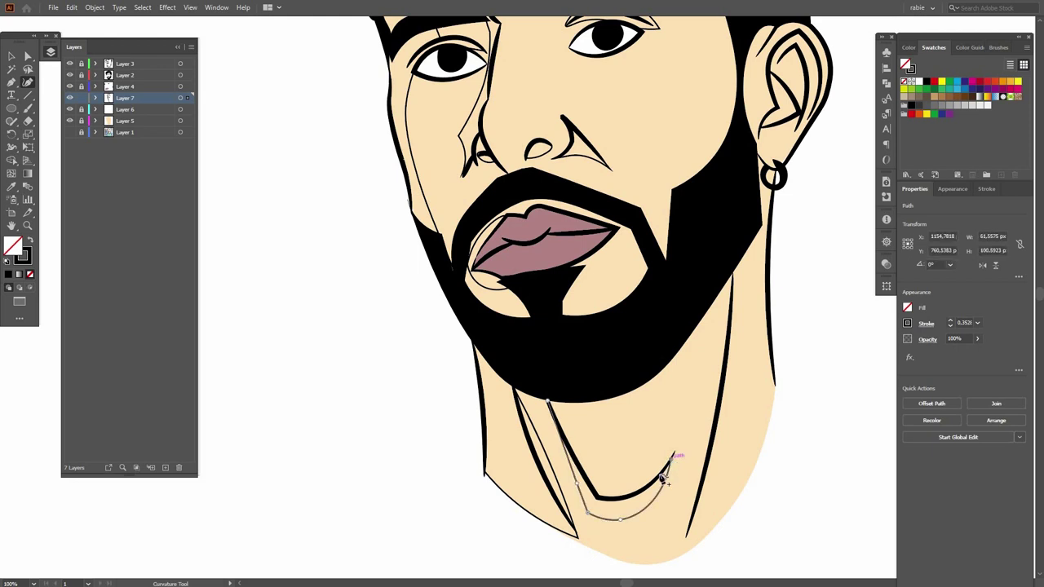
pyautogui.click(632, 496)
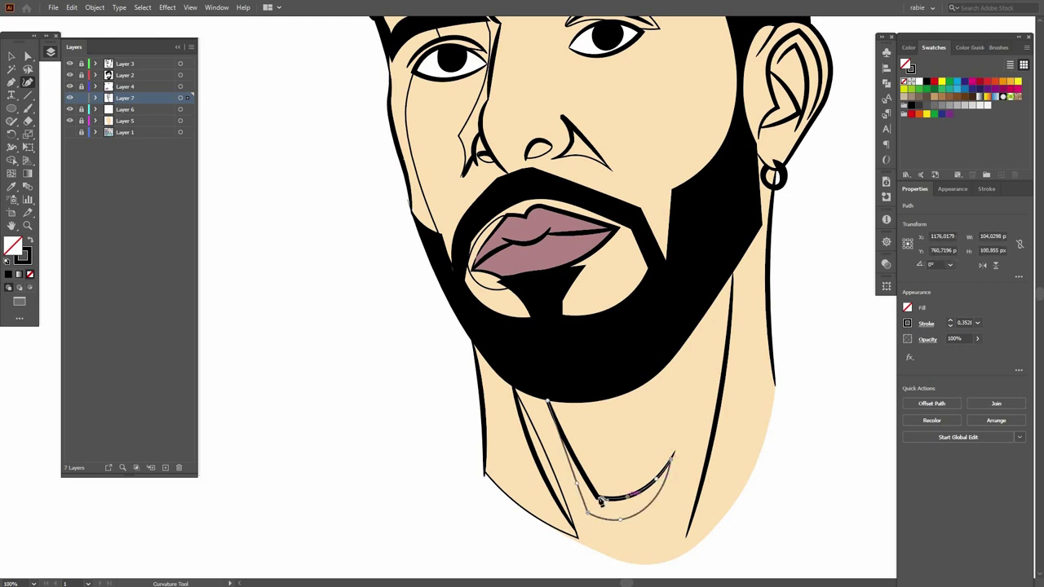
pyautogui.click(551, 400)
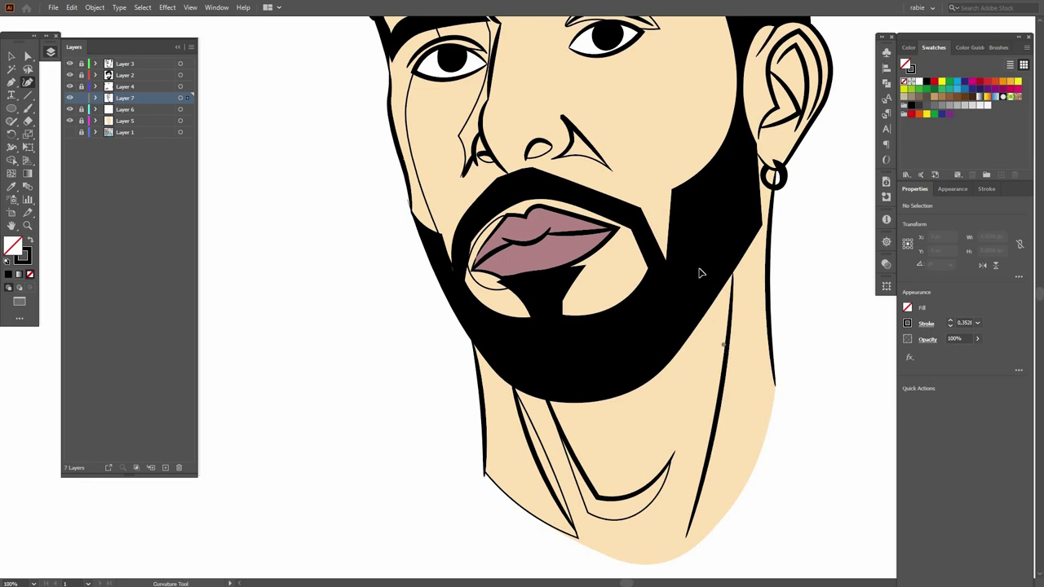
pyautogui.click(686, 536)
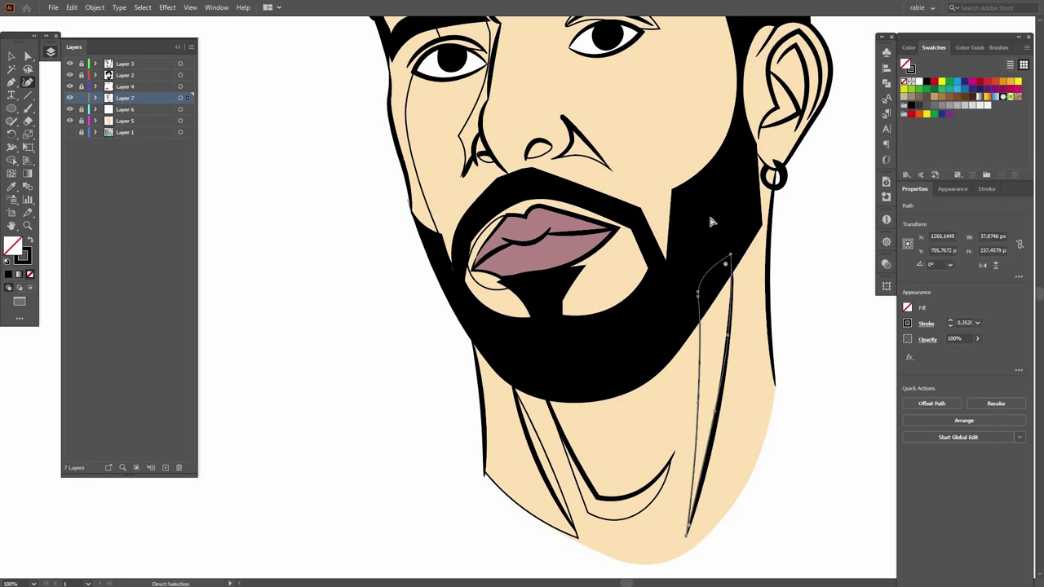
pyautogui.press('Escape')
# Trace the ear's inner folds with a multi-point line, then zoom back out
pyautogui.scroll(3, 803, 274)
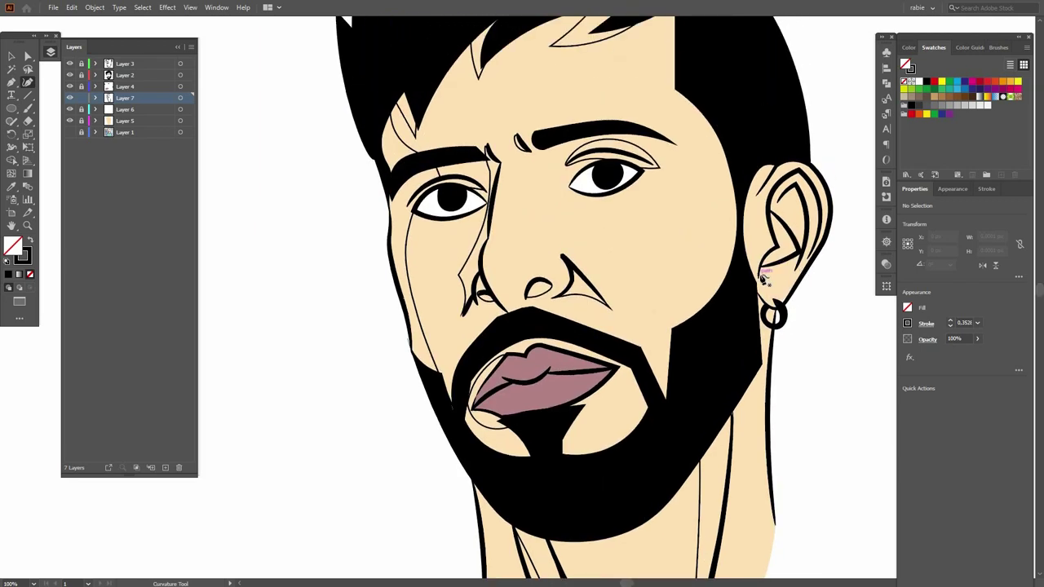
pyautogui.click(760, 269)
pyautogui.click(799, 255)
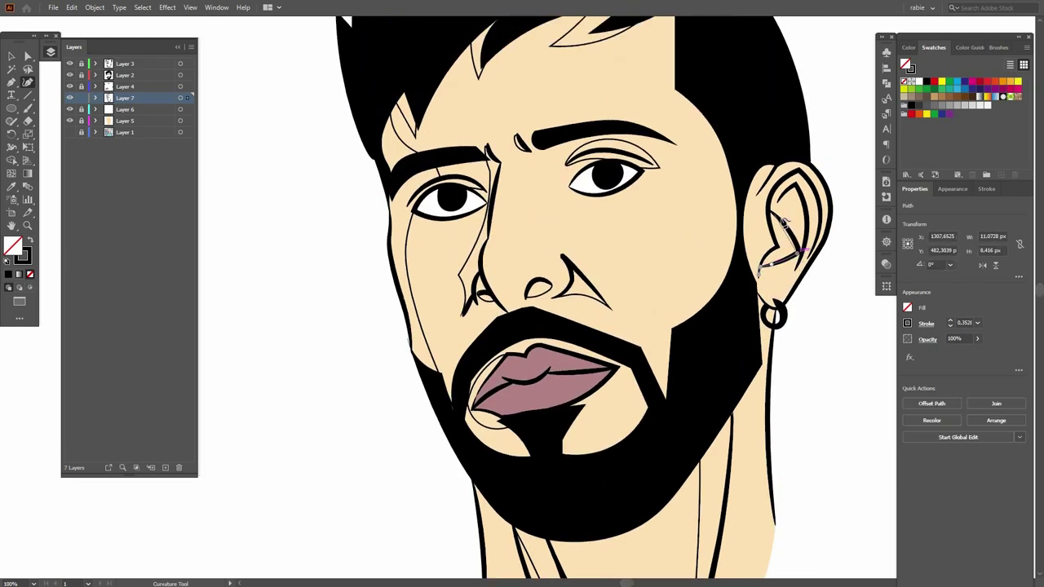
pyautogui.click(770, 209)
pyautogui.click(794, 188)
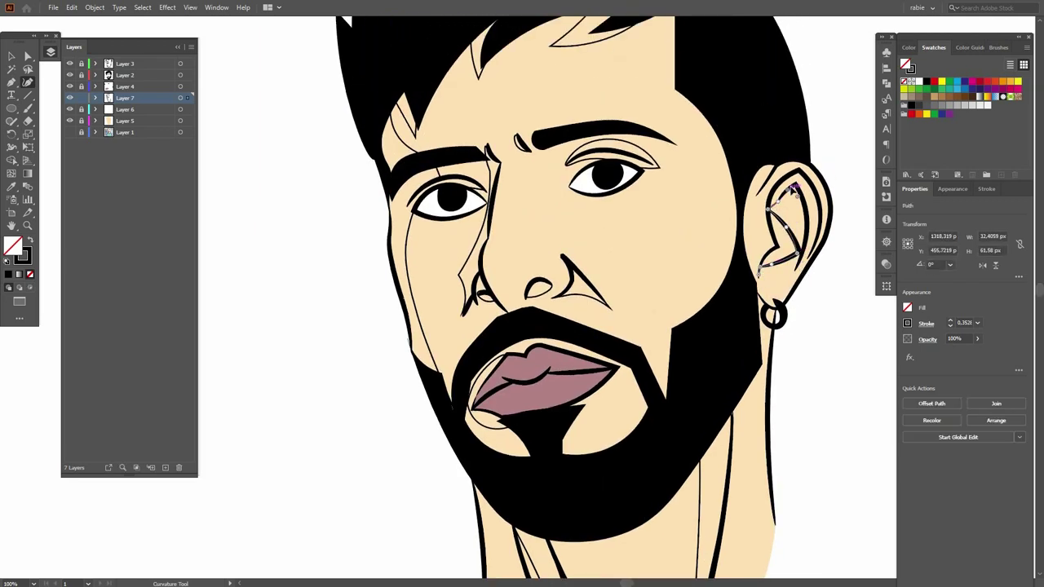
pyautogui.click(811, 230)
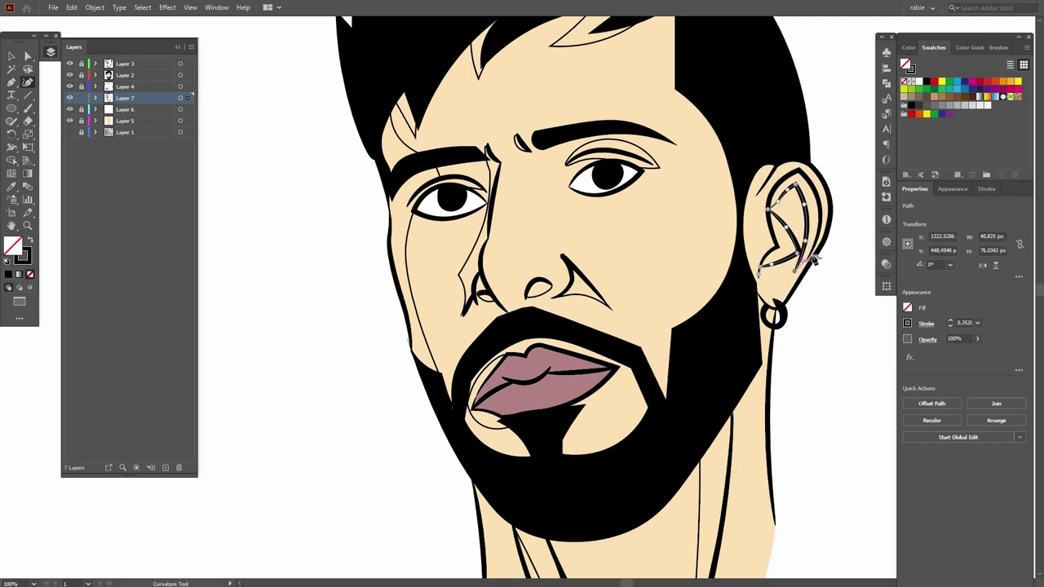
pyautogui.click(820, 238)
pyautogui.click(803, 172)
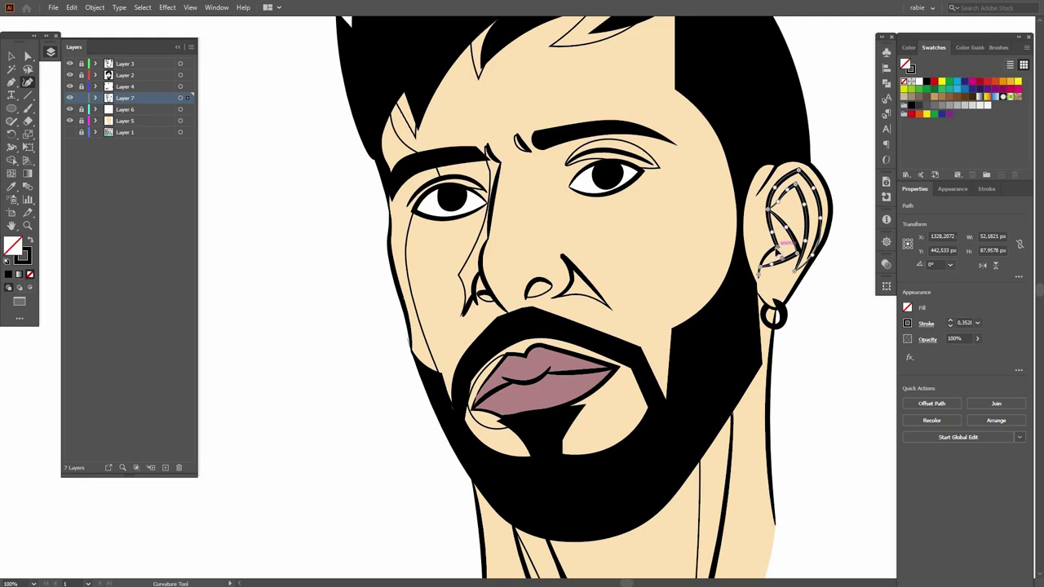
pyautogui.press('Escape')
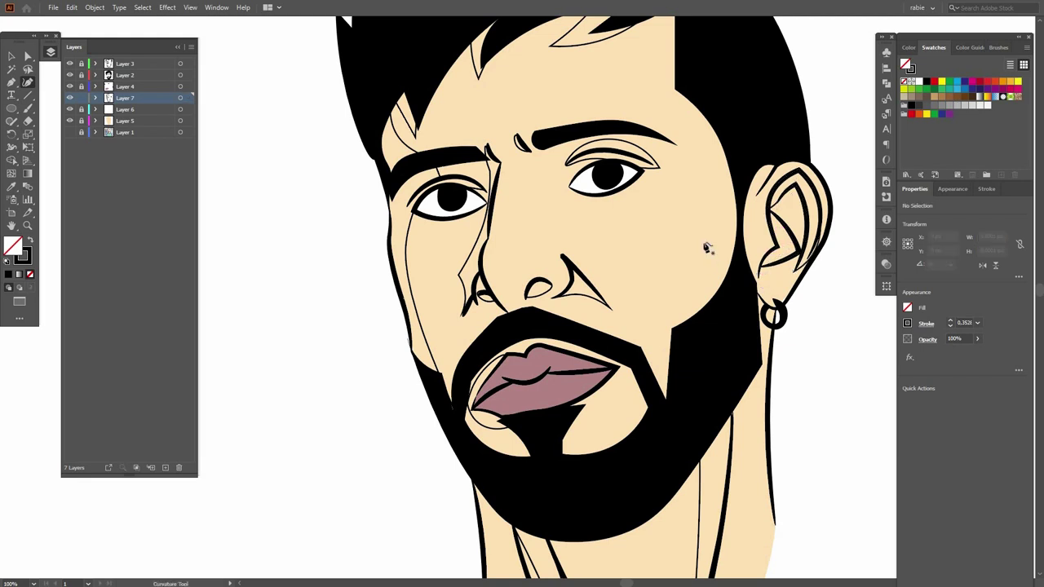
pyautogui.hotkey('ctrl', '-')
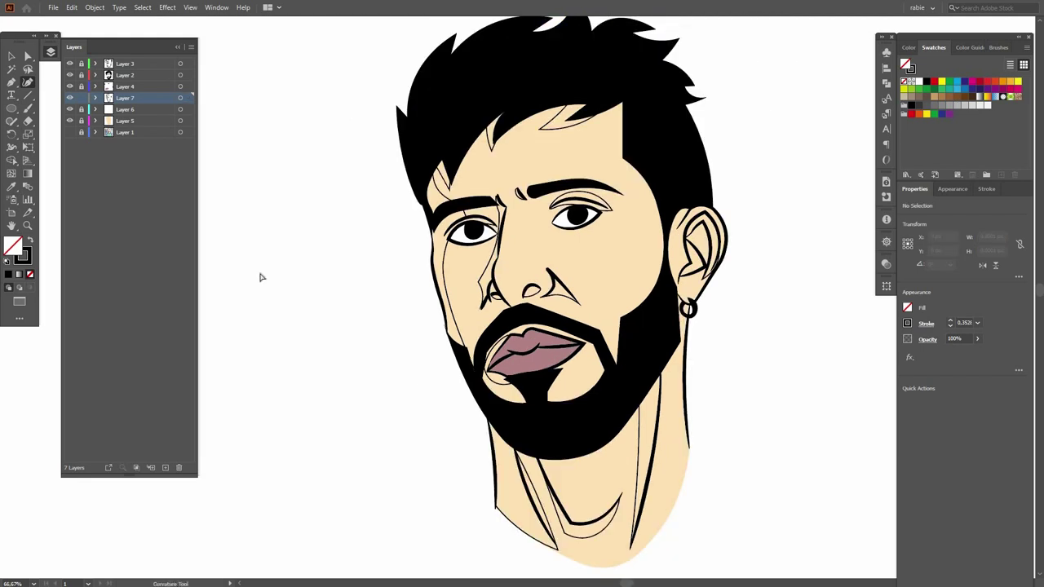
# Fill the Layer 7 shading shapes solid at 58% opacity and lock Layer 7
pyautogui.hotkey('ctrl', 'a')
pyautogui.click(28, 241)
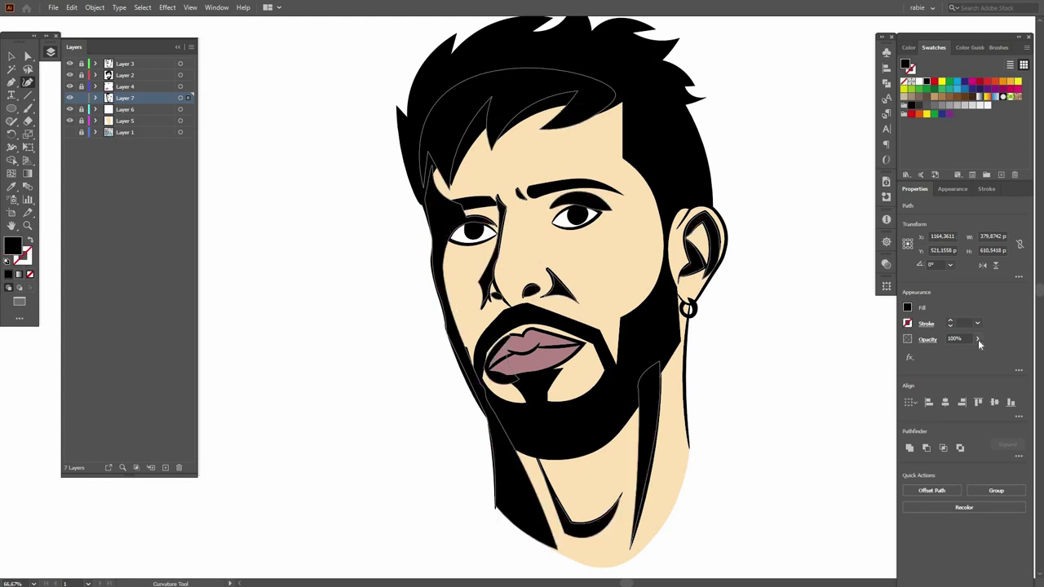
pyautogui.moveTo(960, 353); pyautogui.dragTo(951, 356)
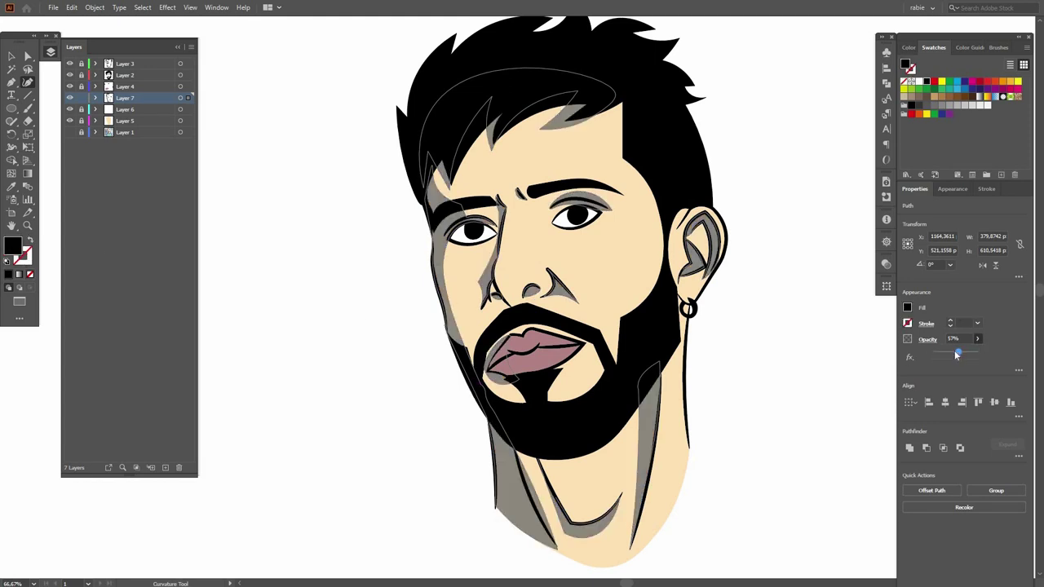
pyautogui.click(790, 389)
pyautogui.hotkey('ctrl', 'a')
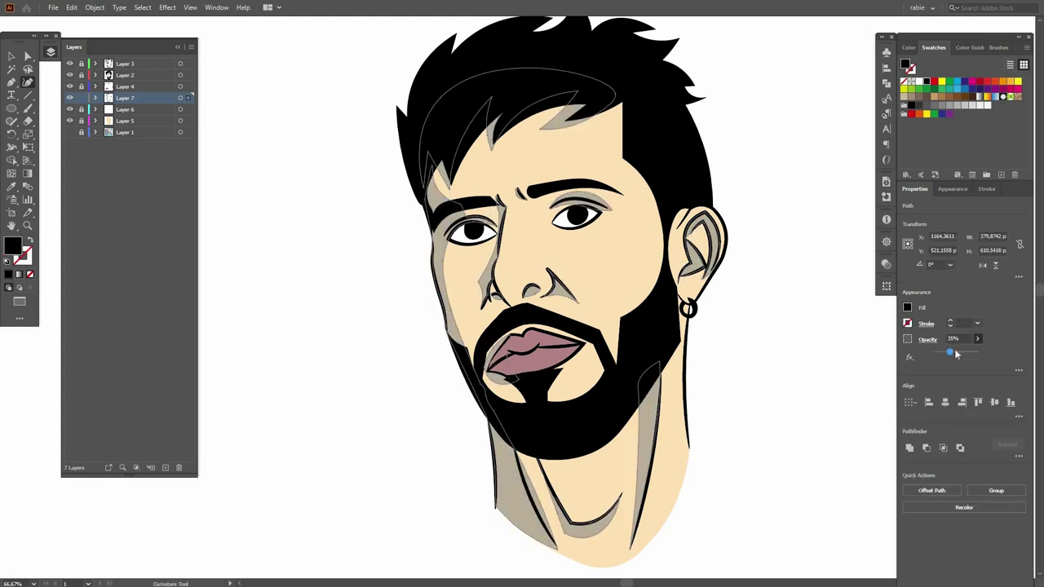
pyautogui.moveTo(956, 354); pyautogui.dragTo(967, 354)
pyautogui.click(838, 379)
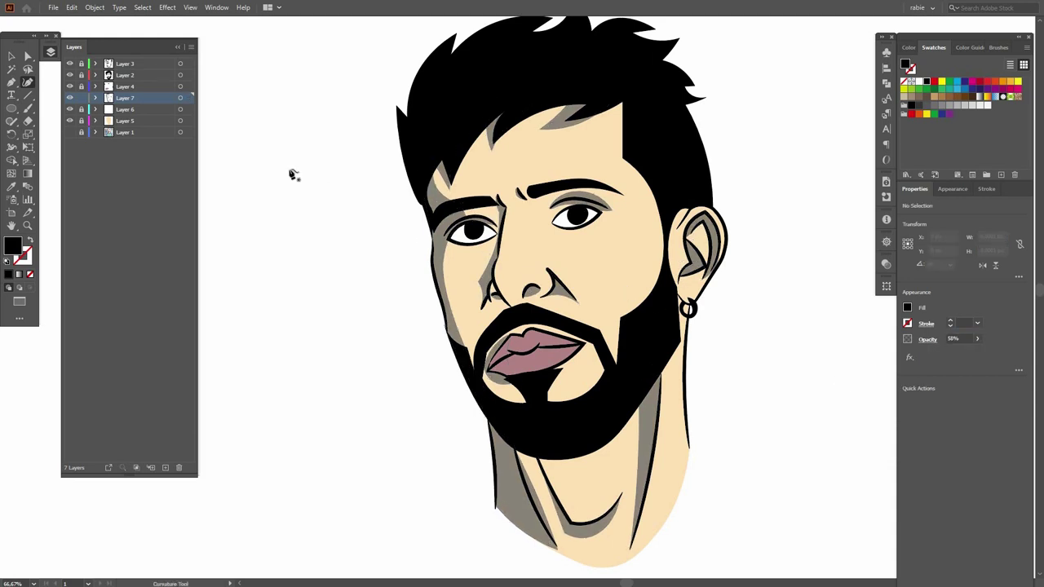
pyautogui.click(78, 101)
# Add a new top layer and draw a narrow white highlight down the nose bridge
pyautogui.click(164, 467)
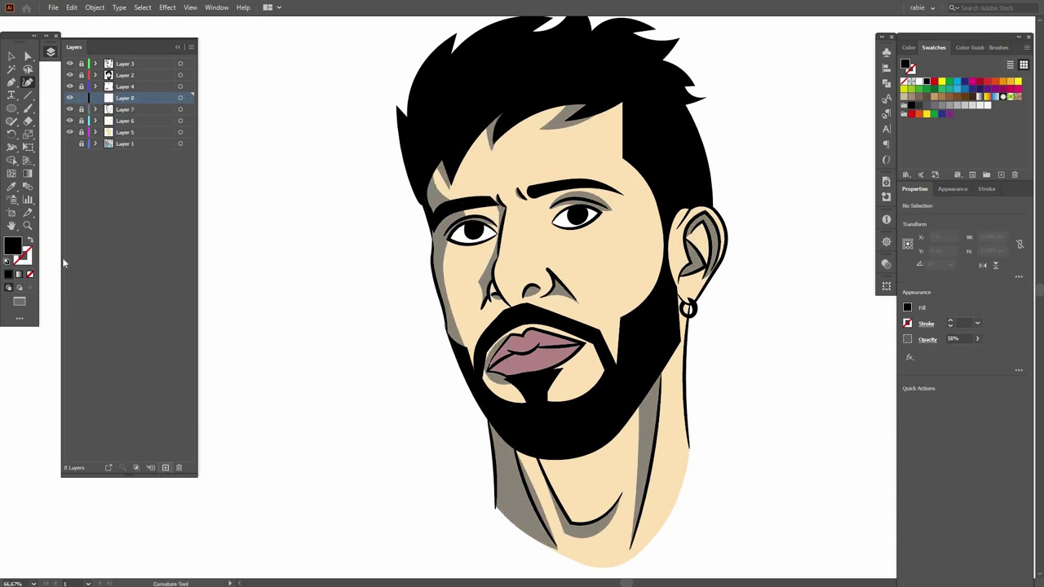
pyautogui.moveTo(121, 98); pyautogui.dragTo(124, 64)
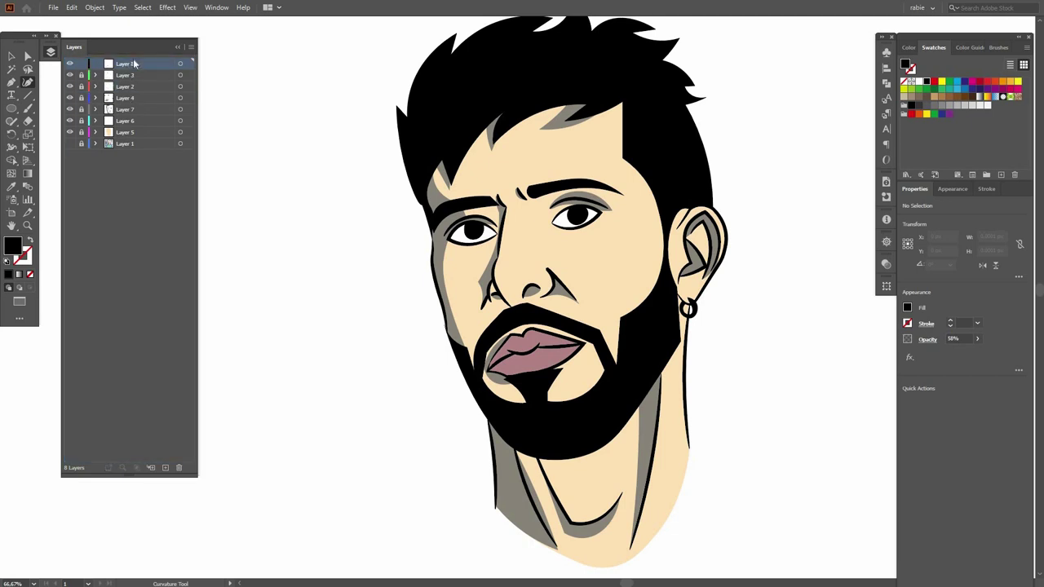
pyautogui.click(527, 236)
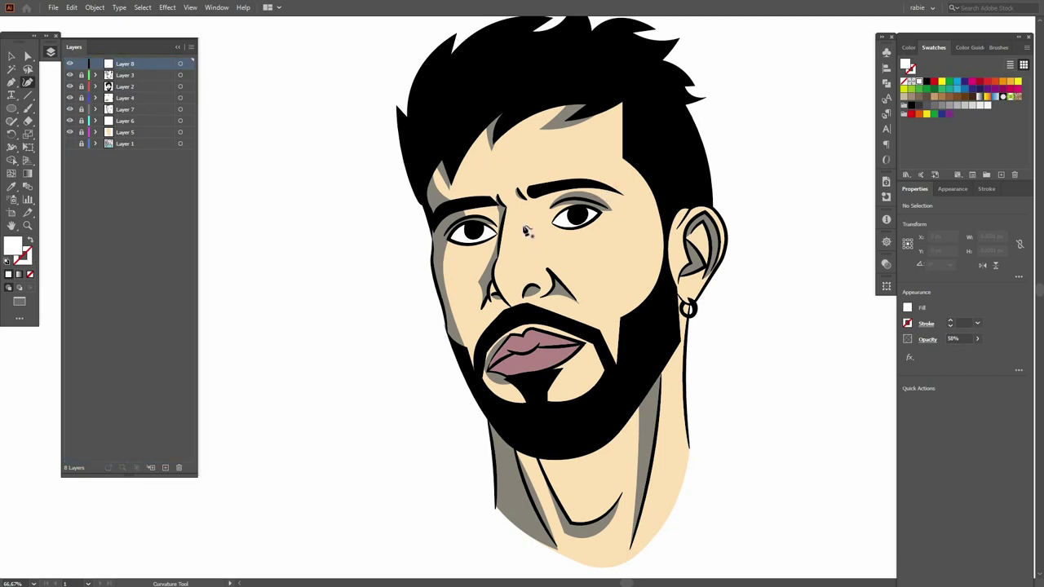
pyautogui.hotkey('ctrl', '+')
pyautogui.hotkey('ctrl', '+')
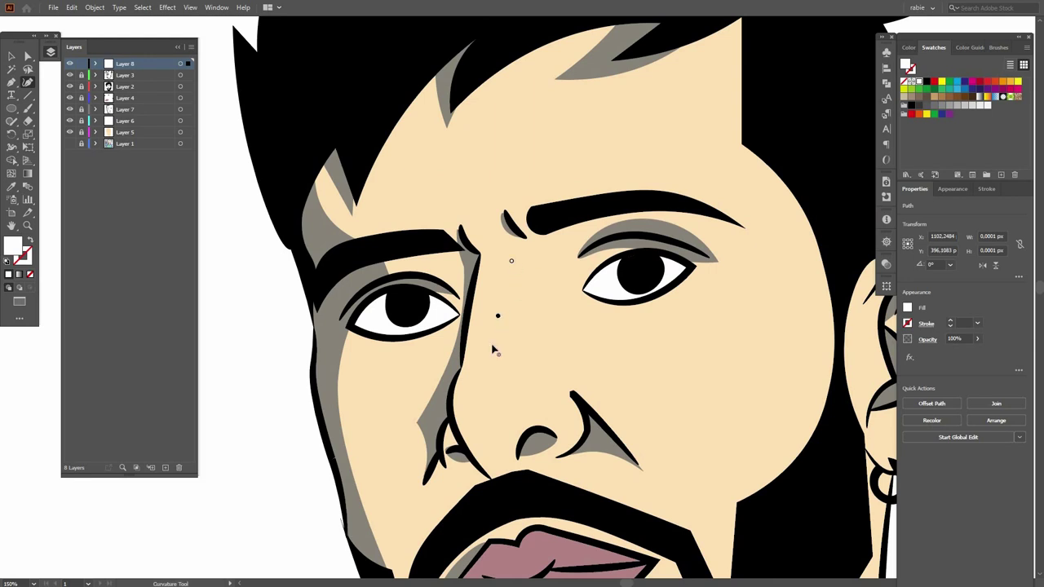
pyautogui.click(494, 390)
pyautogui.click(509, 313)
pyautogui.click(511, 261)
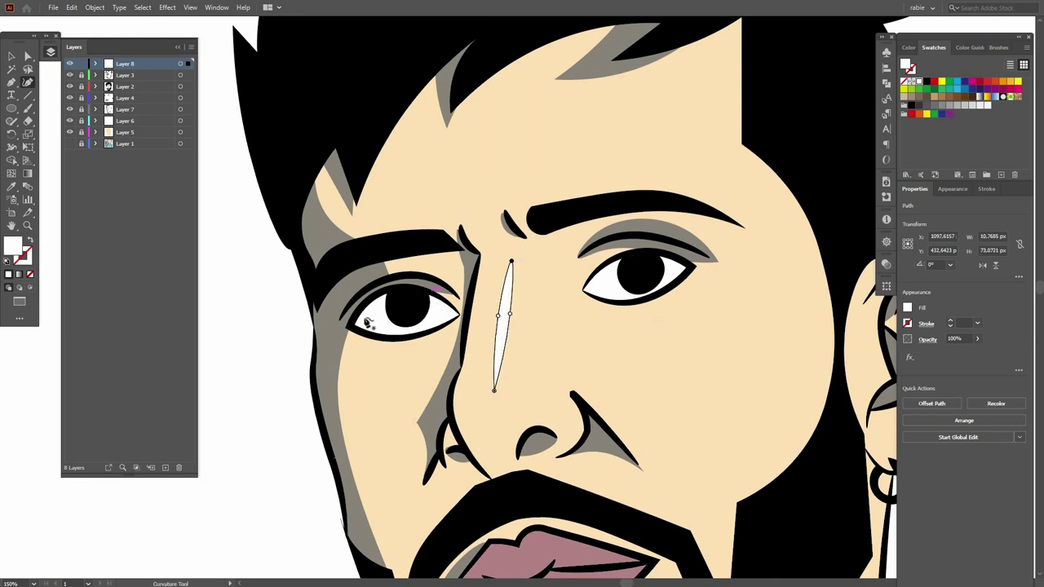
# Add small white reflections in the left and right eyes
pyautogui.click(373, 318)
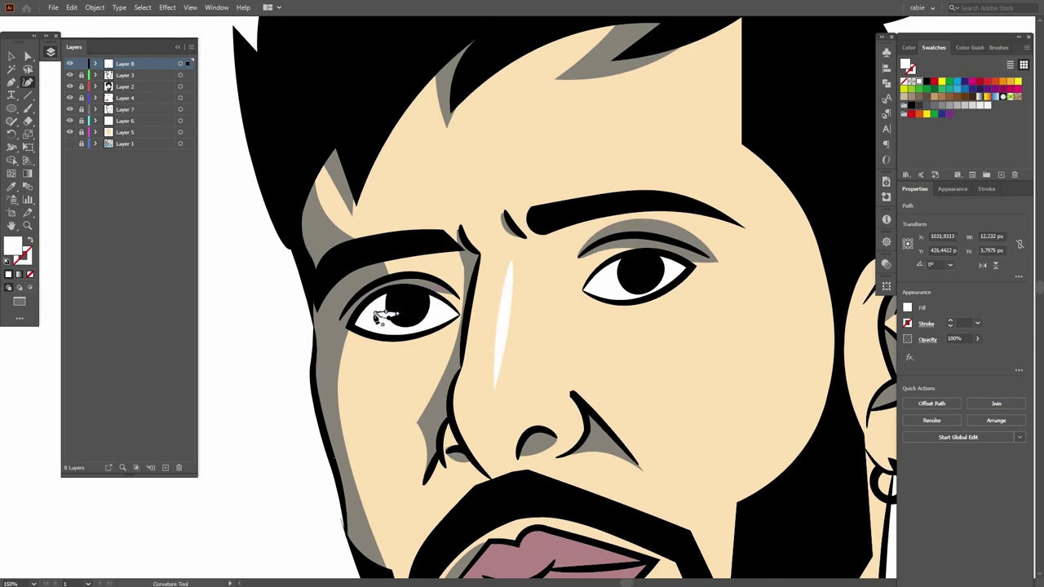
pyautogui.click(373, 318)
pyautogui.click(608, 276)
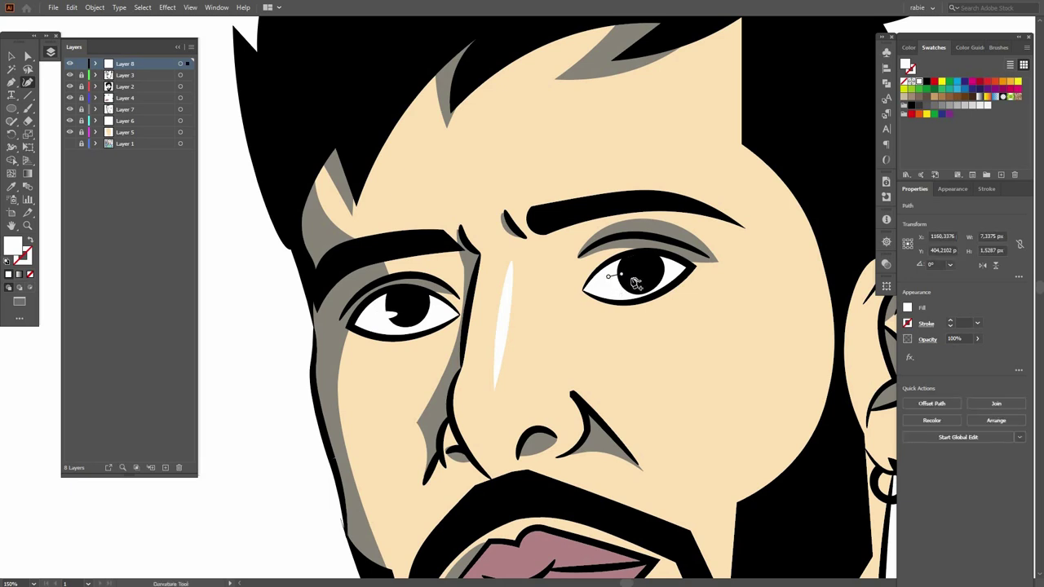
pyautogui.click(608, 275)
pyautogui.keyDown('ctrl'); pyautogui.click(753, 319); pyautogui.keyUp('ctrl')
# Draw a crescent highlight on the cheek under the right eye
pyautogui.click(691, 325)
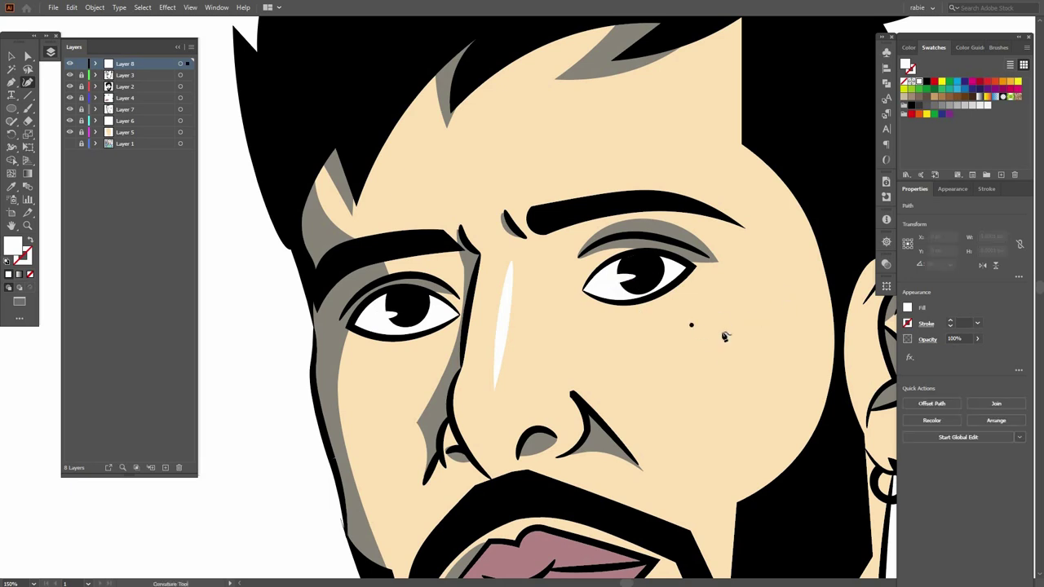
pyautogui.click(764, 326)
pyautogui.click(722, 331)
pyautogui.click(692, 326)
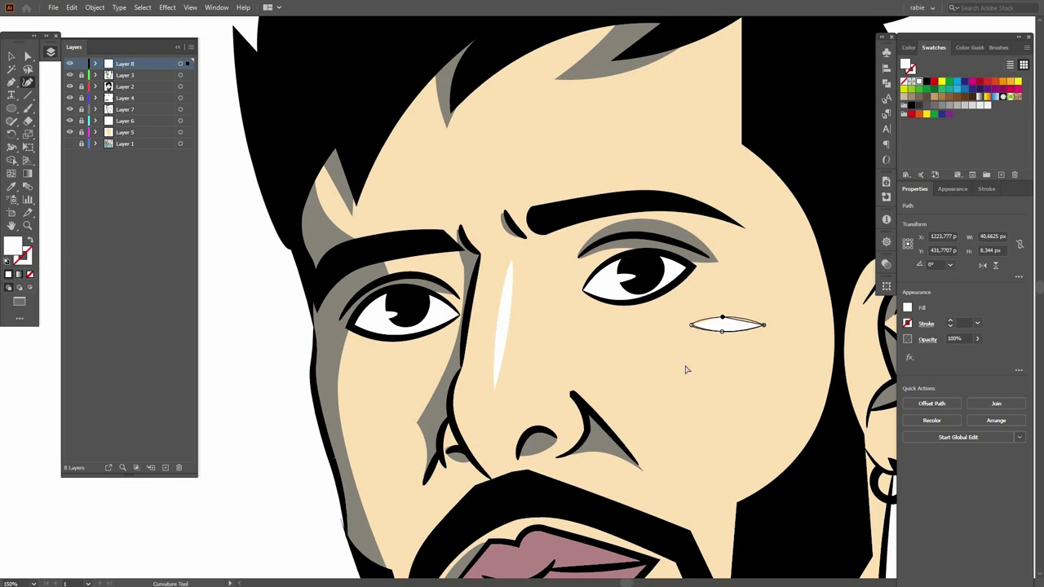
pyautogui.keyDown('ctrl'); pyautogui.click(690, 366); pyautogui.keyUp('ctrl')
pyautogui.hotkey('ctrl', '-')
pyautogui.hotkey('ctrl', '-')
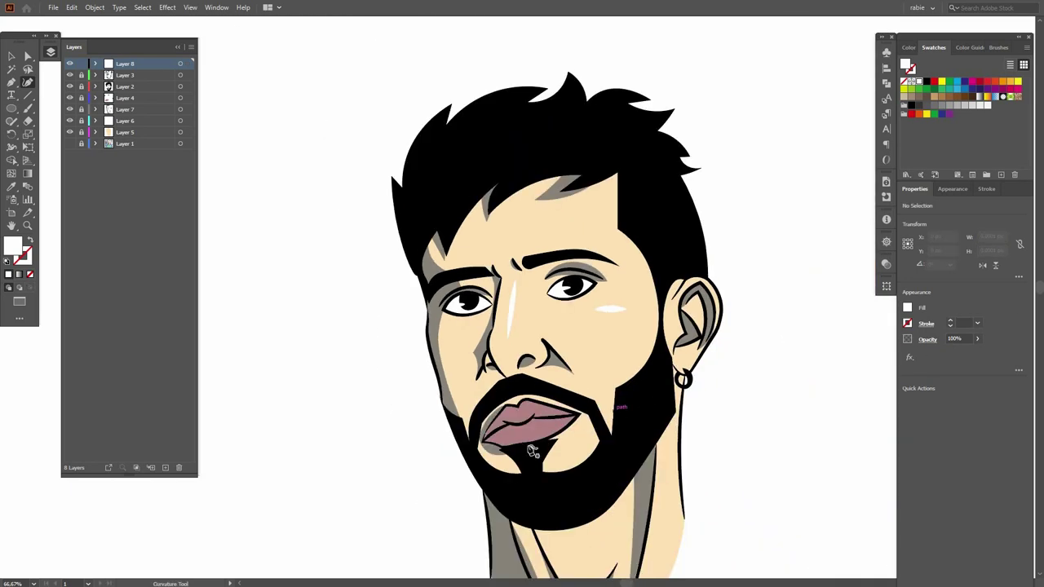
# Draw a small white highlight on the lower lip
pyautogui.click(529, 429)
pyautogui.click(557, 421)
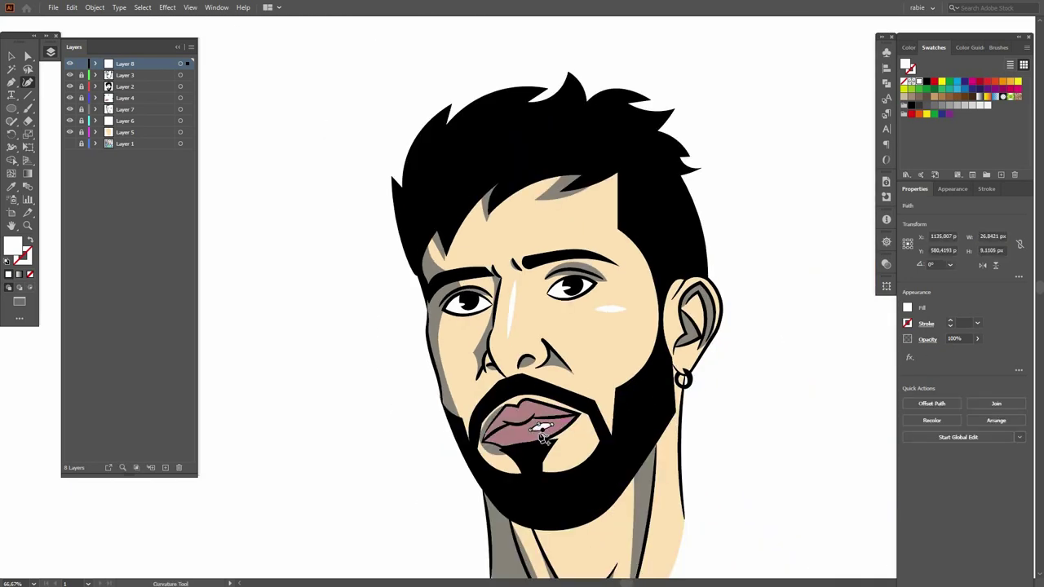
pyautogui.click(529, 429)
pyautogui.keyDown('ctrl'); pyautogui.click(577, 451); pyautogui.keyUp('ctrl')
# Set the nose and cheek highlights to 65% opacity
pyautogui.hotkey('ctrl', 'a')
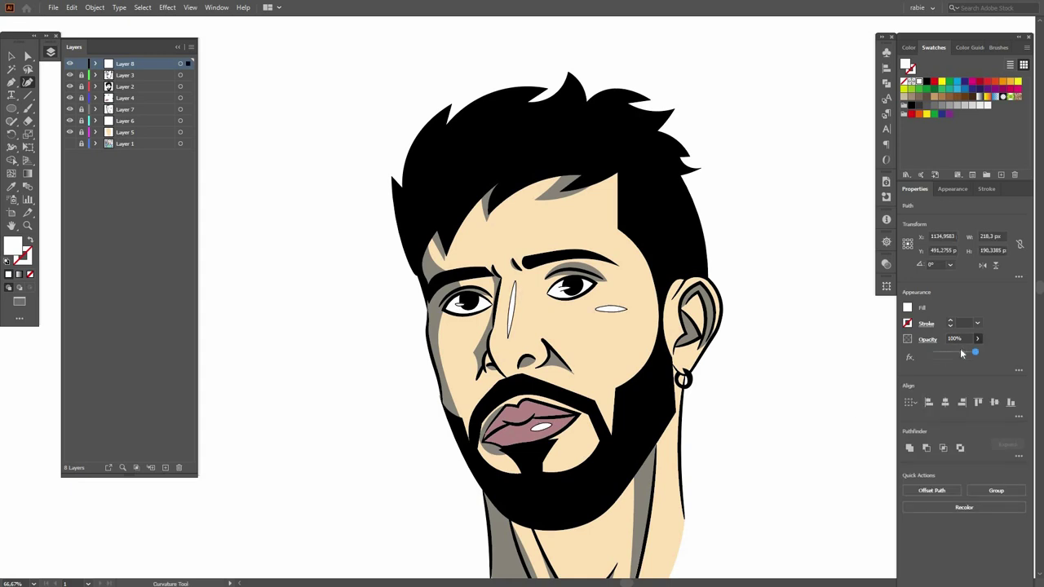
pyautogui.click(962, 353)
pyautogui.click(800, 369)
pyautogui.hotkey('ctrl', '-')
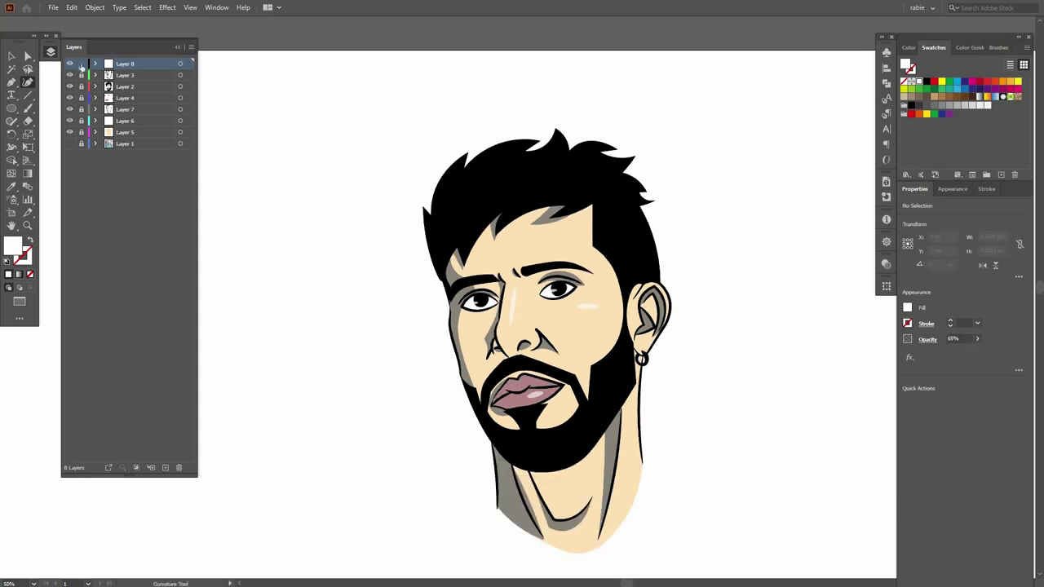
# Add Layer 9 above the bottom layer and place the club logo image on it
pyautogui.click(136, 143)
pyautogui.click(164, 469)
pyautogui.click(53, 7)
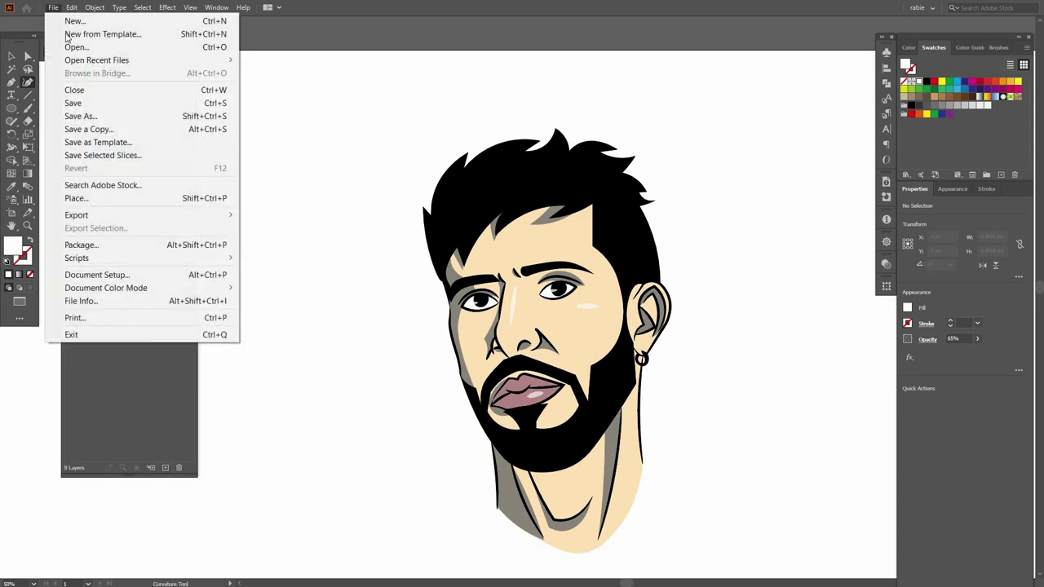
pyautogui.click(75, 198)
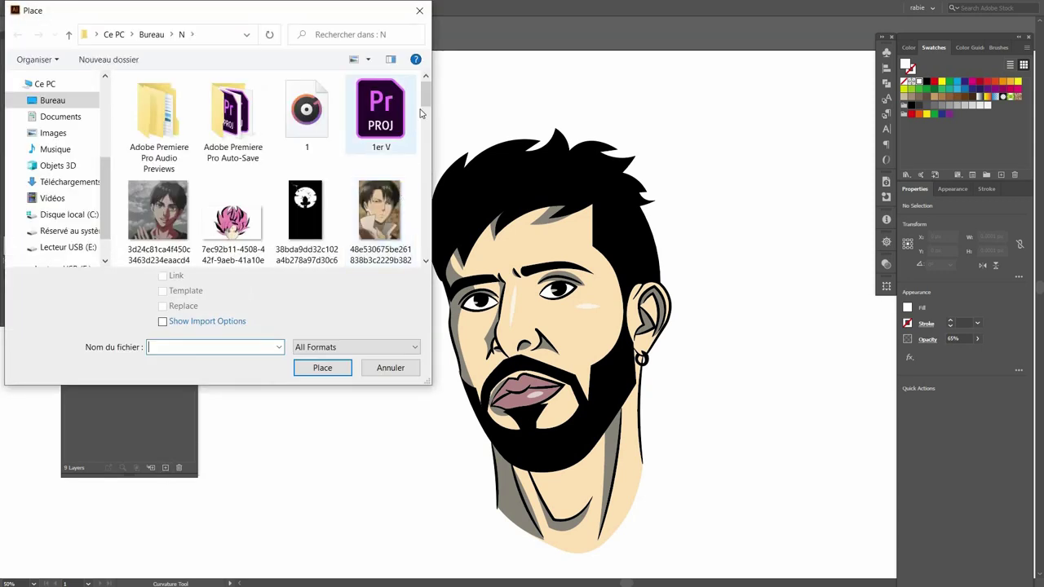
pyautogui.moveTo(425, 90); pyautogui.dragTo(433, 142)
pyautogui.doubleClick(381, 135)
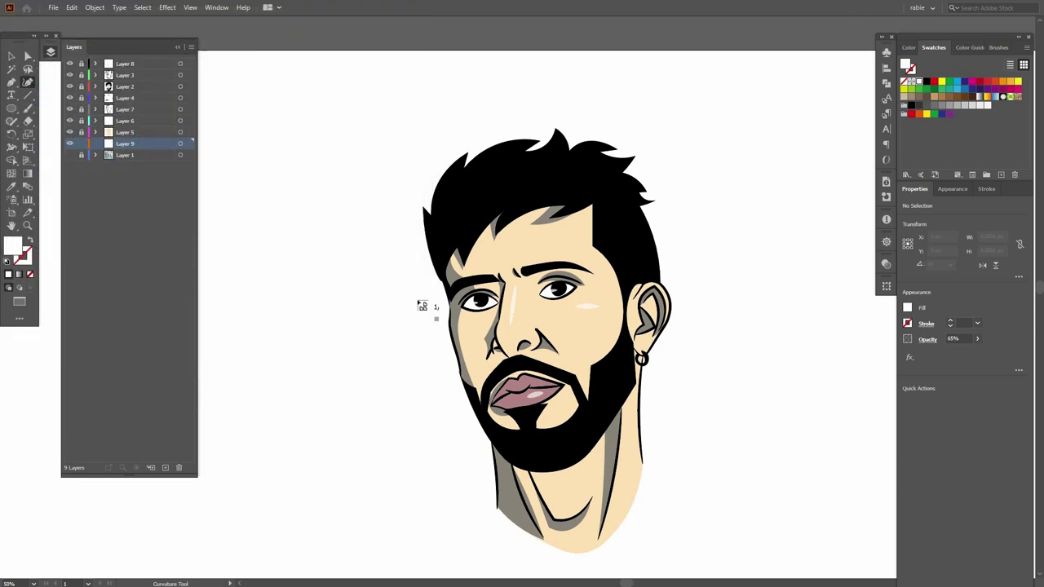
pyautogui.click(362, 193)
# Enlarge and reposition the logo image behind the portrait, then delete it
pyautogui.hotkey('ctrl', '-')
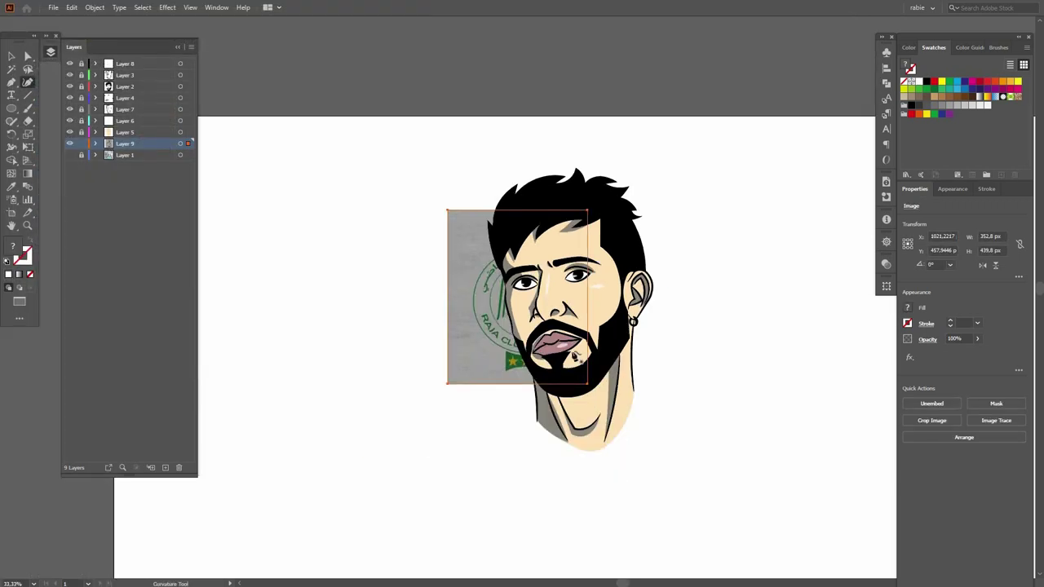
pyautogui.click(29, 57)
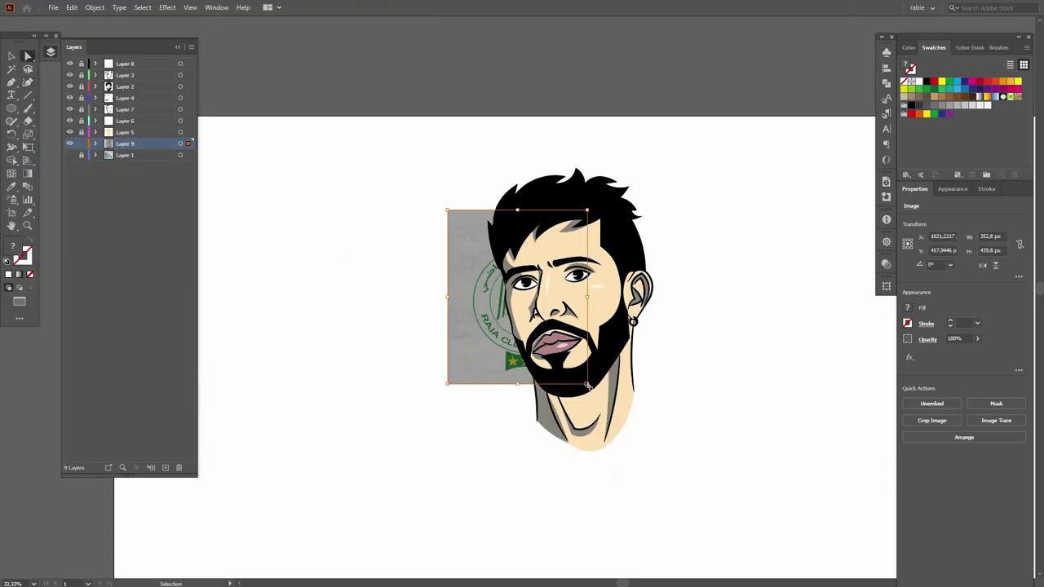
pyautogui.moveTo(587, 383); pyautogui.dragTo(788, 531)
pyautogui.moveTo(448, 210); pyautogui.dragTo(341, 75)
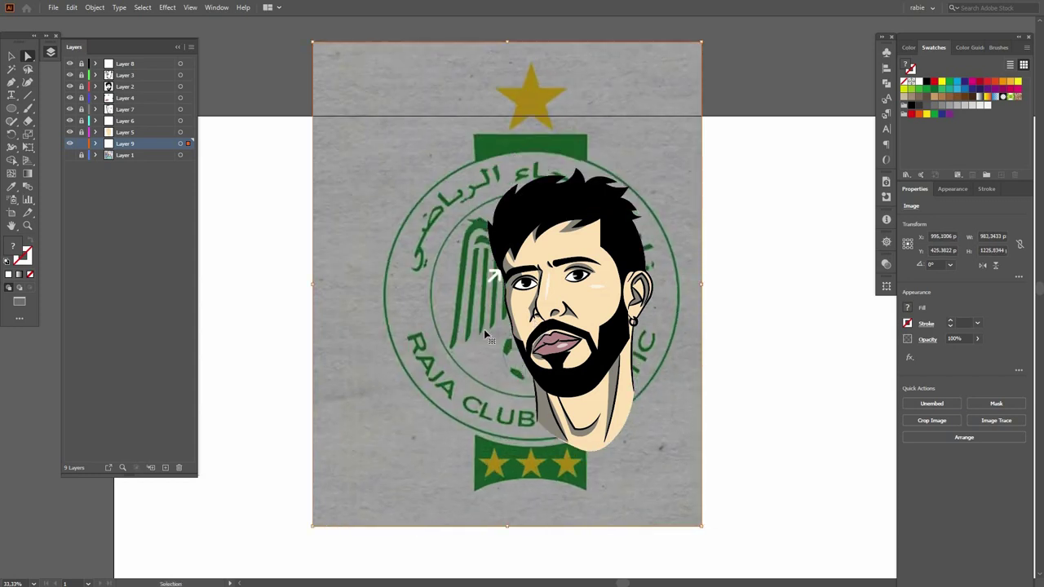
pyautogui.moveTo(483, 331); pyautogui.dragTo(529, 362)
pyautogui.press('Delete')
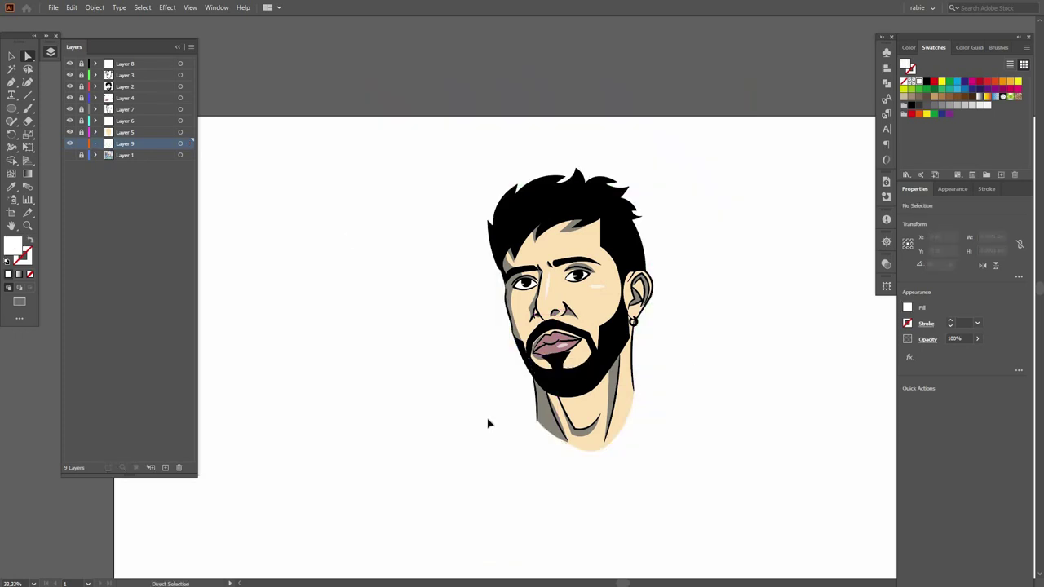
# Hide all panels so the finished portrait shows alone, dismissing the scissors alert
pyautogui.hotkey('ctrl', '+')
pyautogui.moveTo(622, 583); pyautogui.dragTo(630, 583)
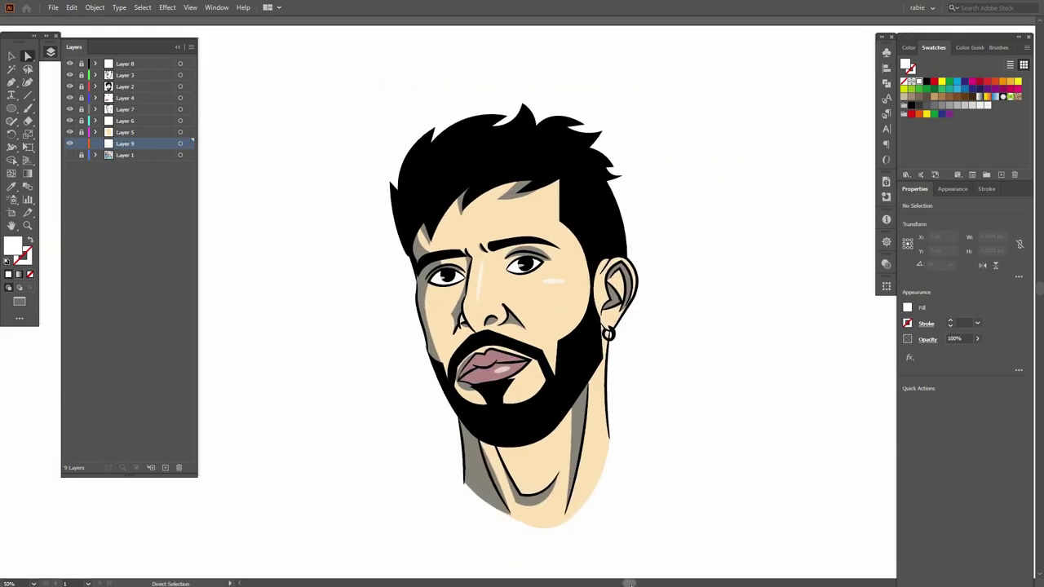
pyautogui.press('c')
pyautogui.press('Tab')
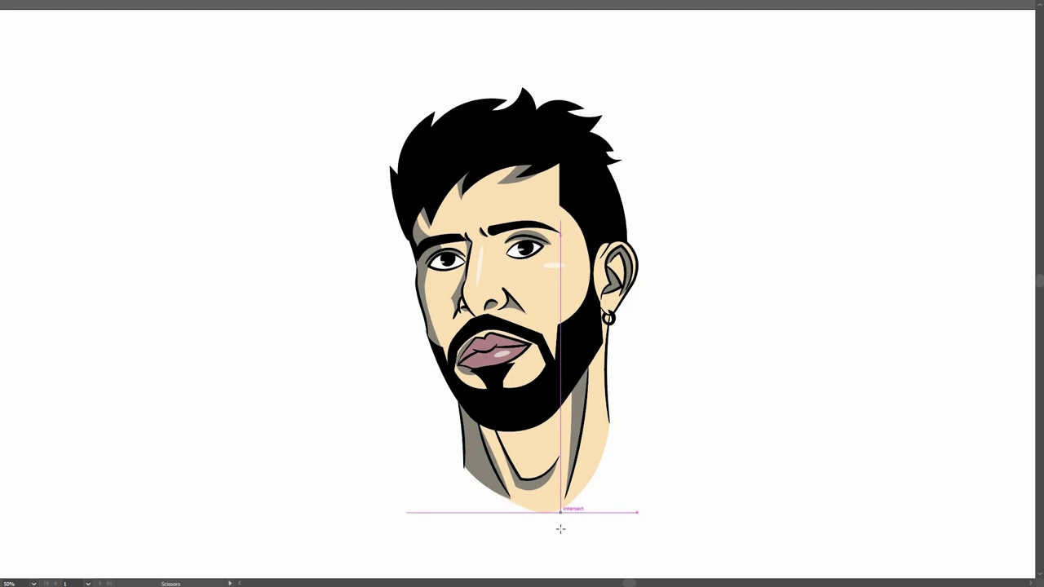
pyautogui.click(339, 395)
pyautogui.click(629, 317)
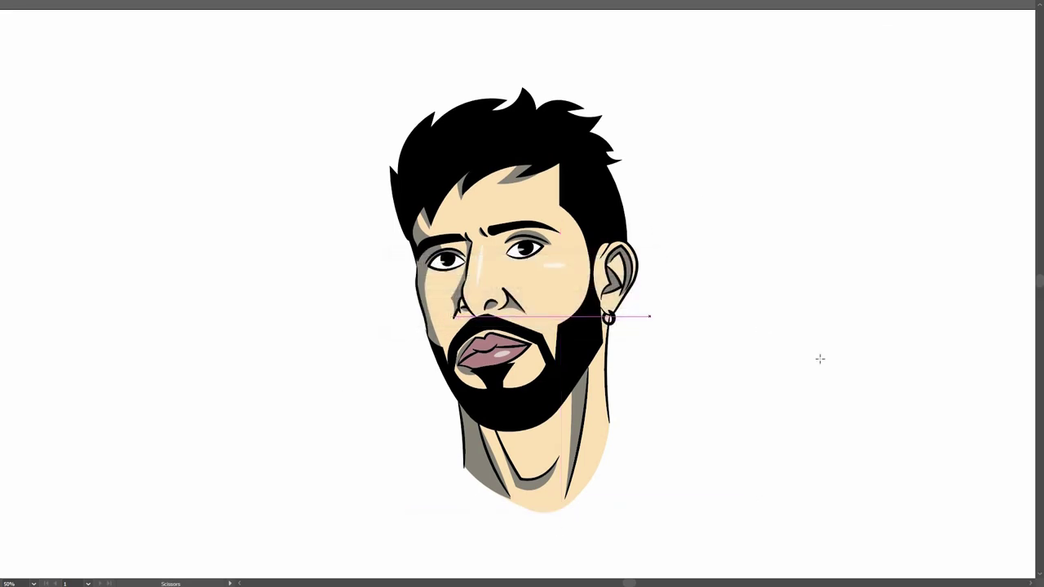